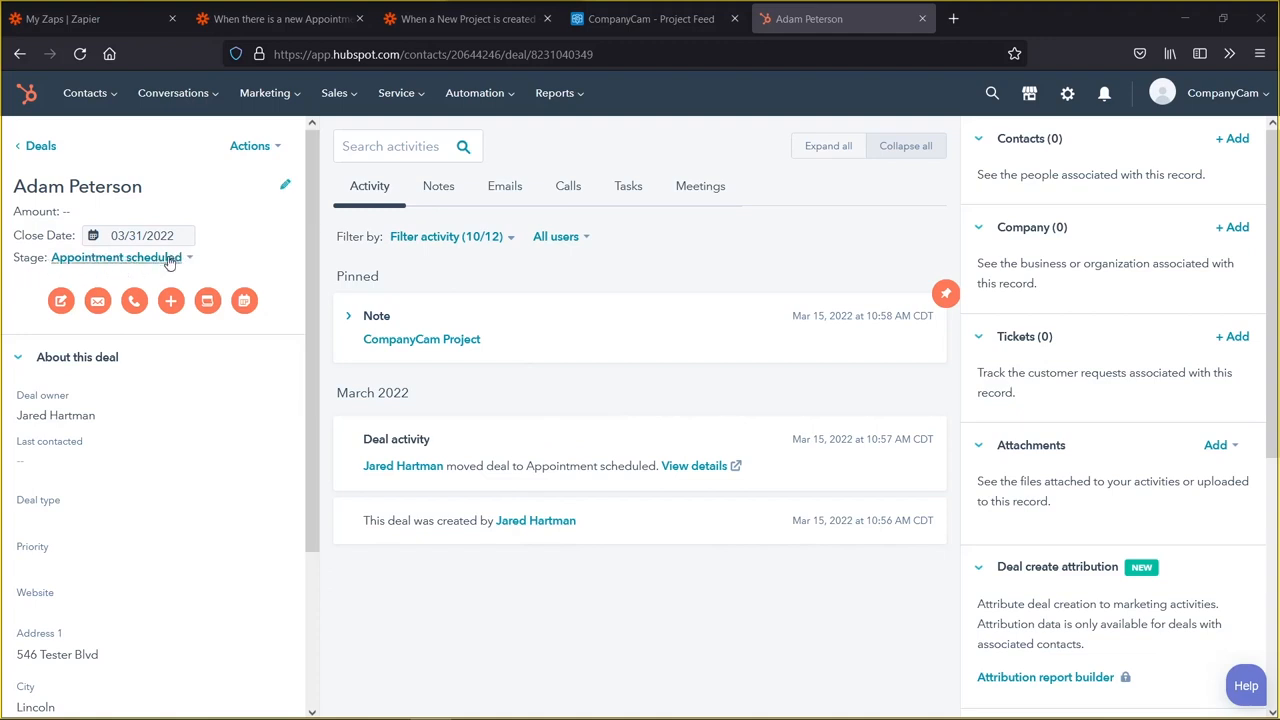
- Check the CompanyCam project feed, and view the CompanyCam project linked in the HubSpot deal's pinned note before returning to the deal
{"action": "left_click", "coordinate": [678, 28]}
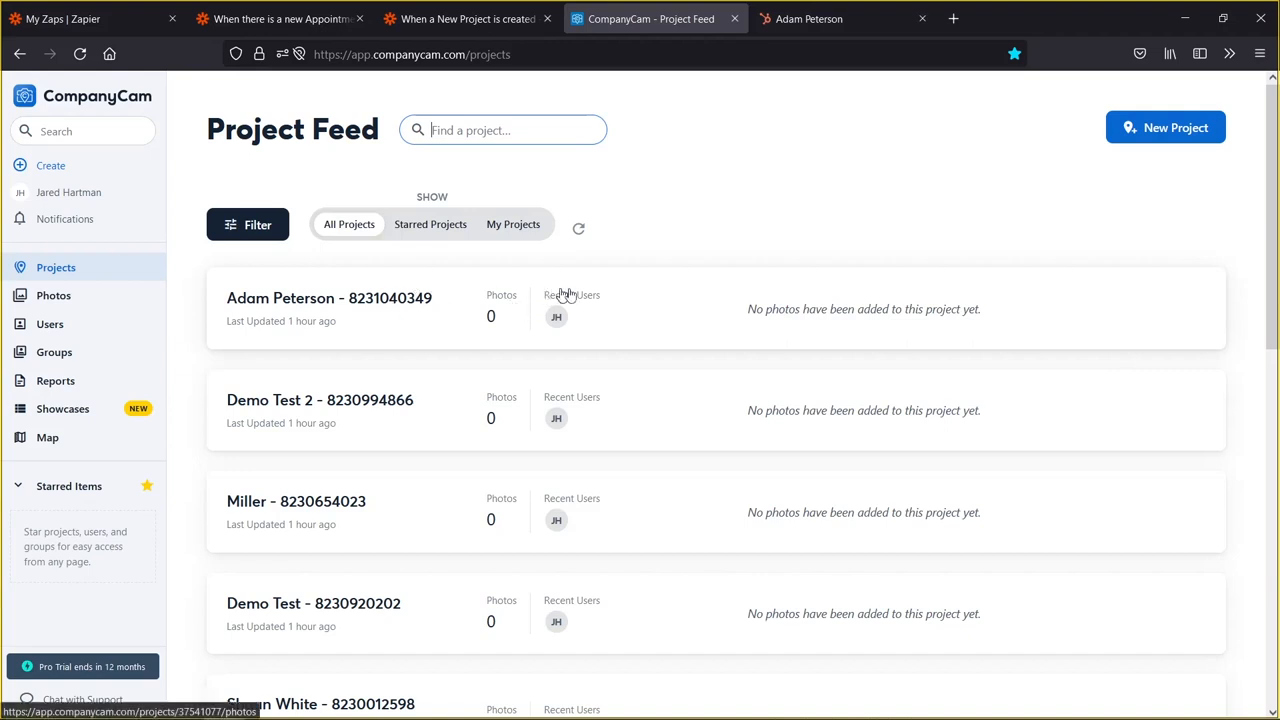
{"action": "left_click", "coordinate": [843, 20]}
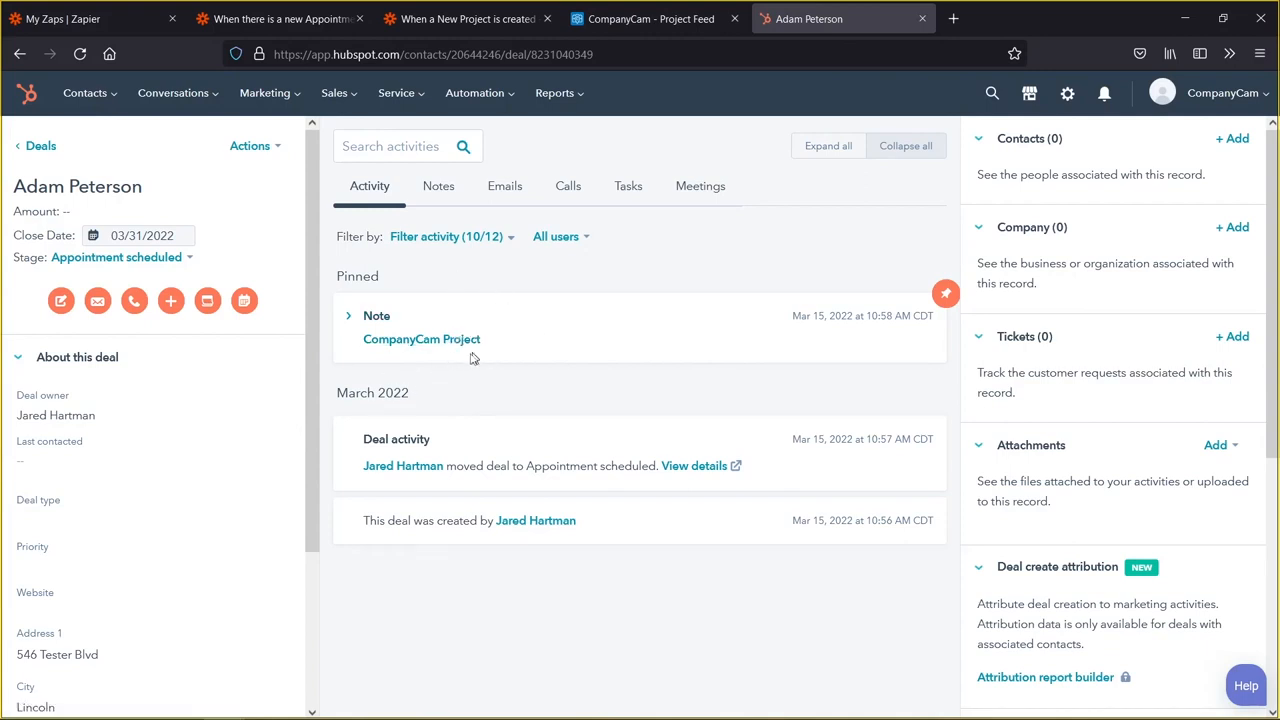
{"action": "left_click", "coordinate": [450, 343]}
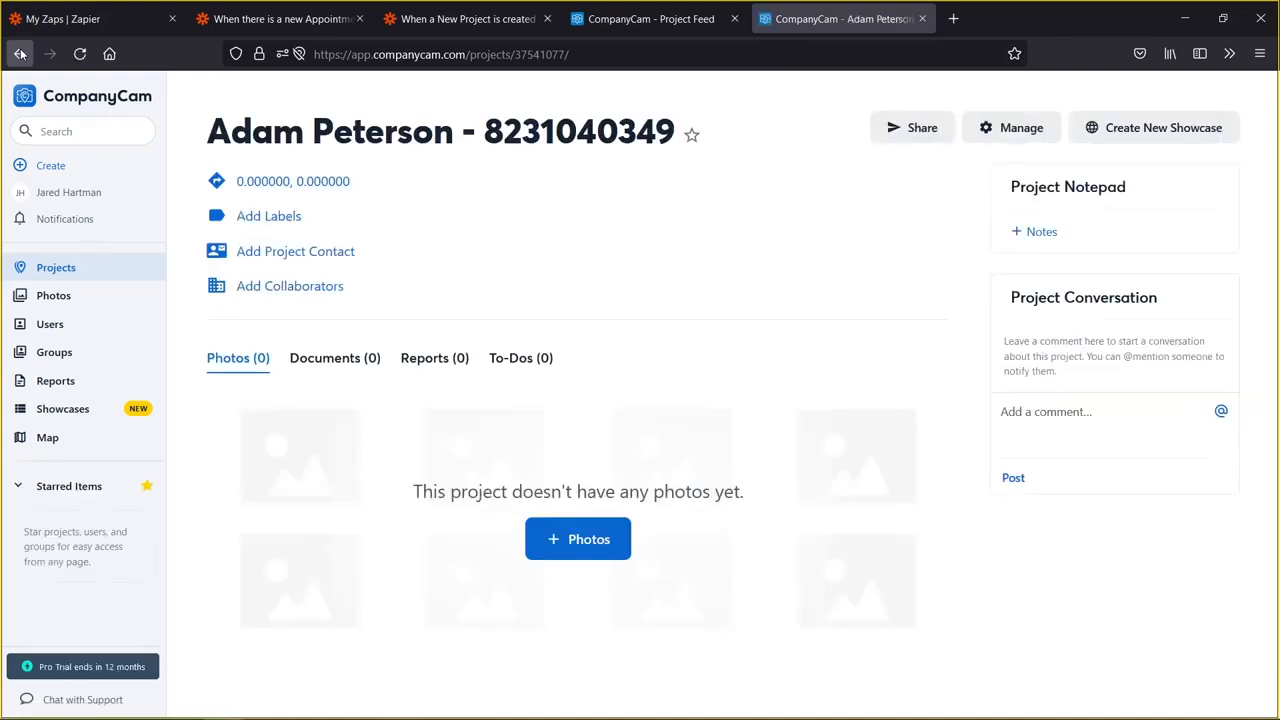
{"action": "left_click", "coordinate": [20, 54]}
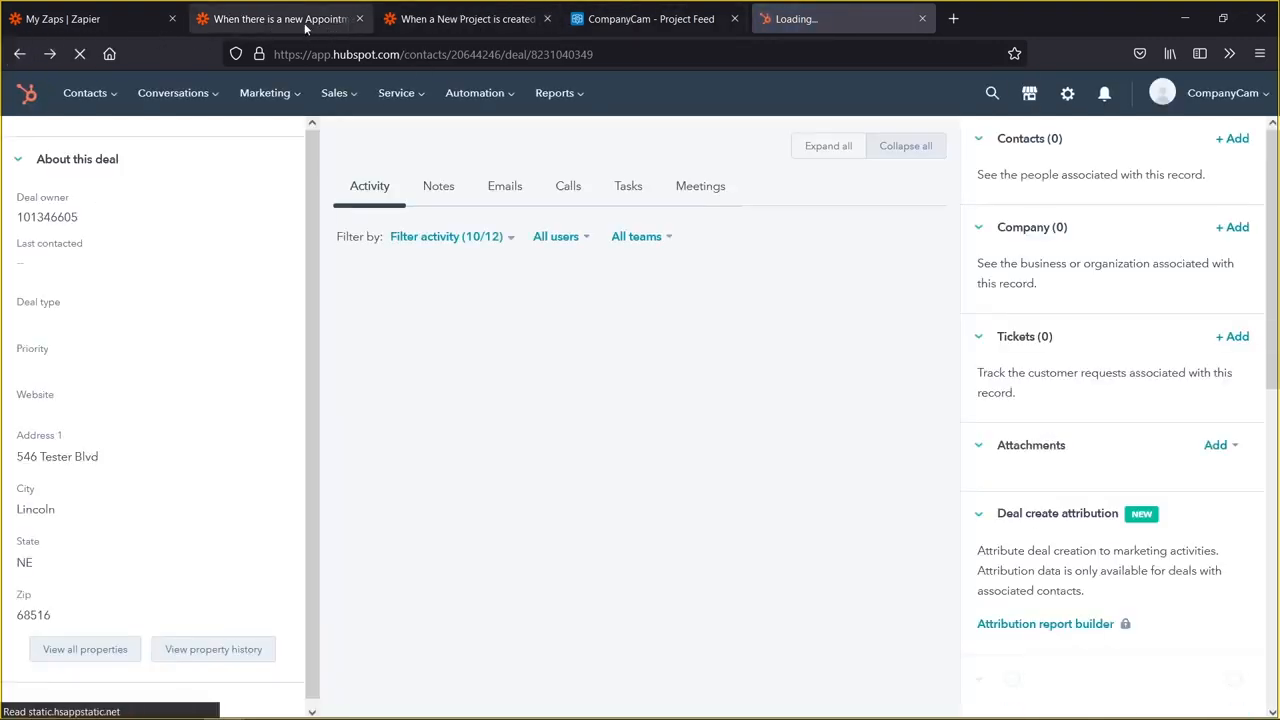
- Switch to the Zapier Zap for new scheduled appointments and review the app and event of its Updated Deal Stage trigger
{"action": "left_click", "coordinate": [273, 24]}
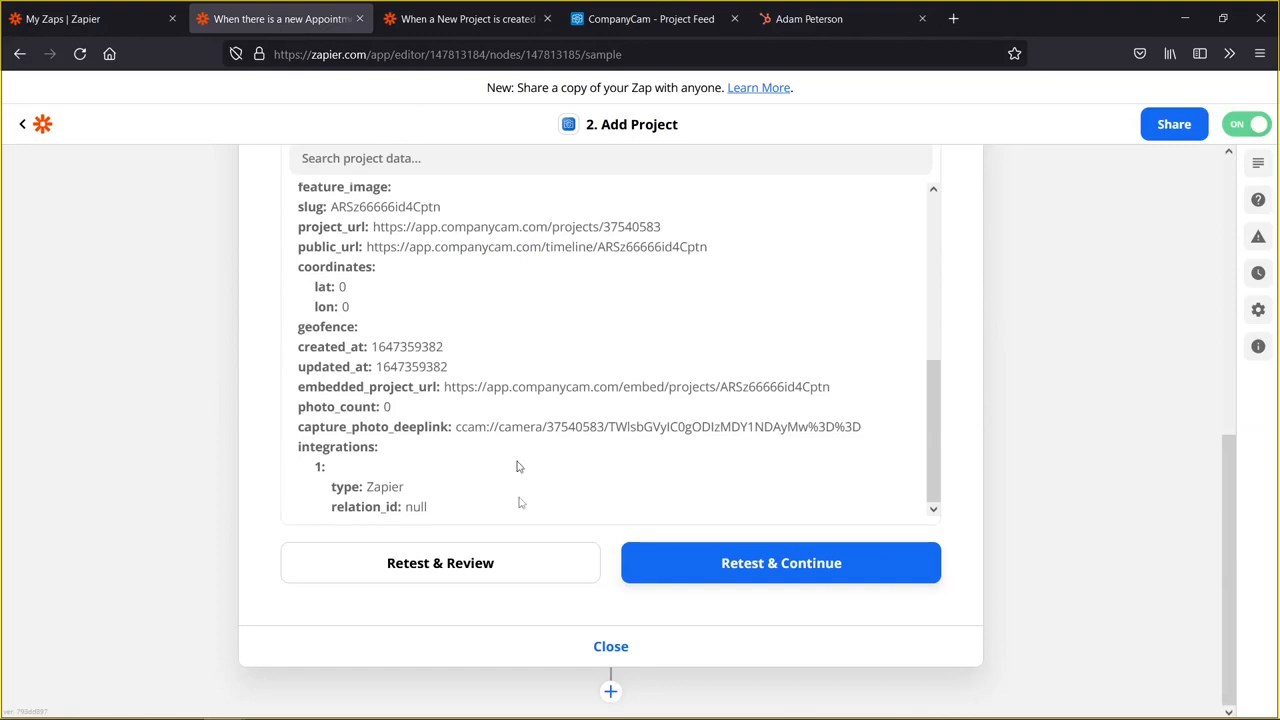
{"action": "scroll", "coordinate": [516, 480], "scroll_direction": "up", "scroll_amount": 5}
{"action": "scroll", "coordinate": [520, 529], "scroll_direction": "up", "scroll_amount": 3}
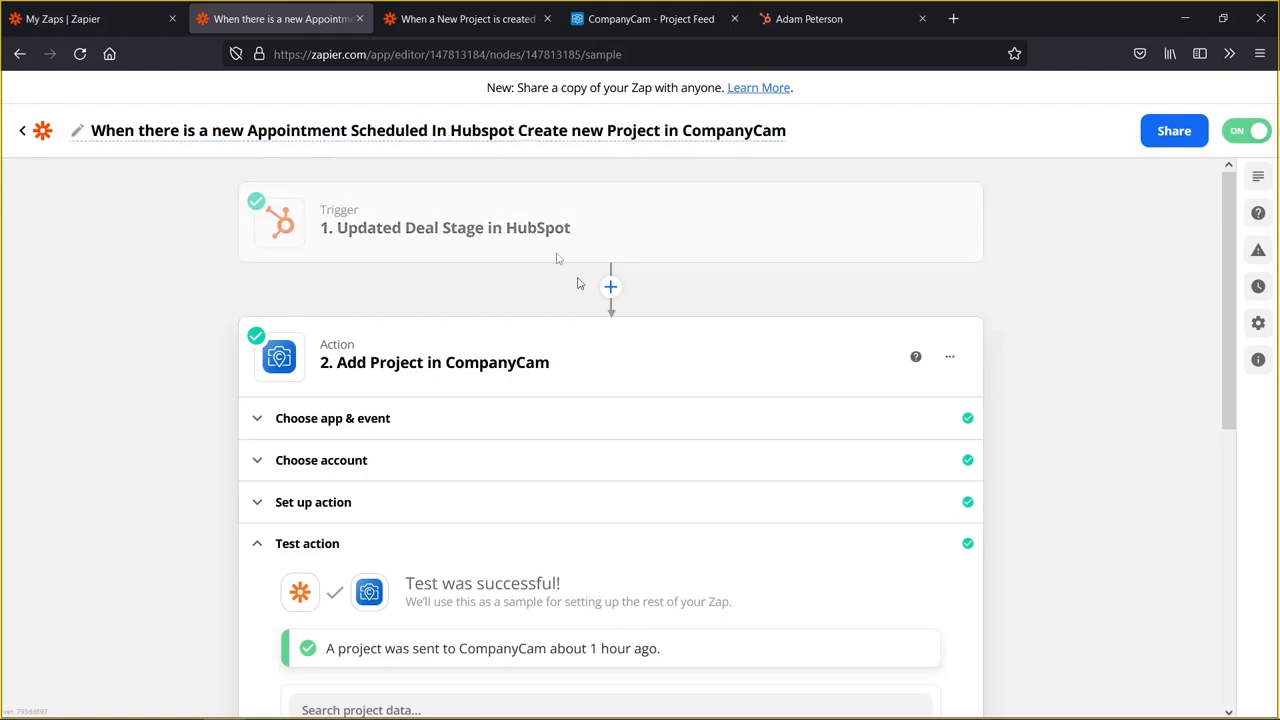
{"action": "mouse_move", "coordinate": [612, 255]}
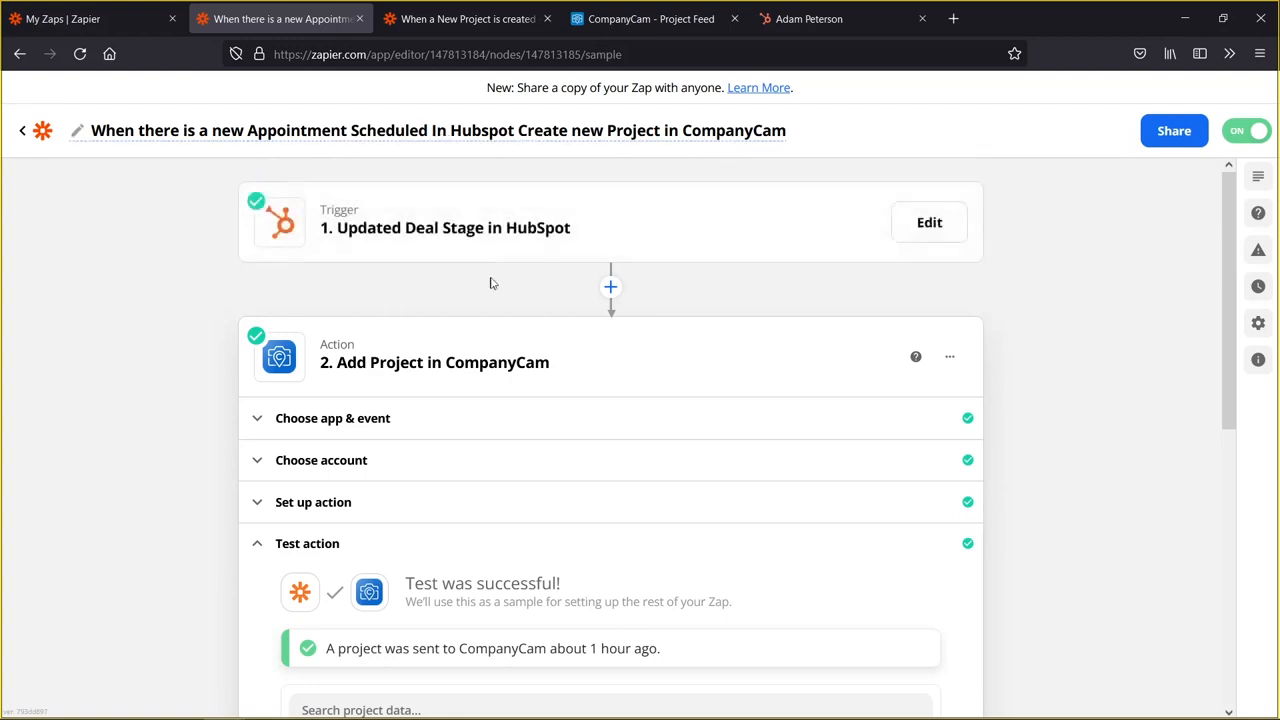
{"action": "left_click", "coordinate": [462, 230]}
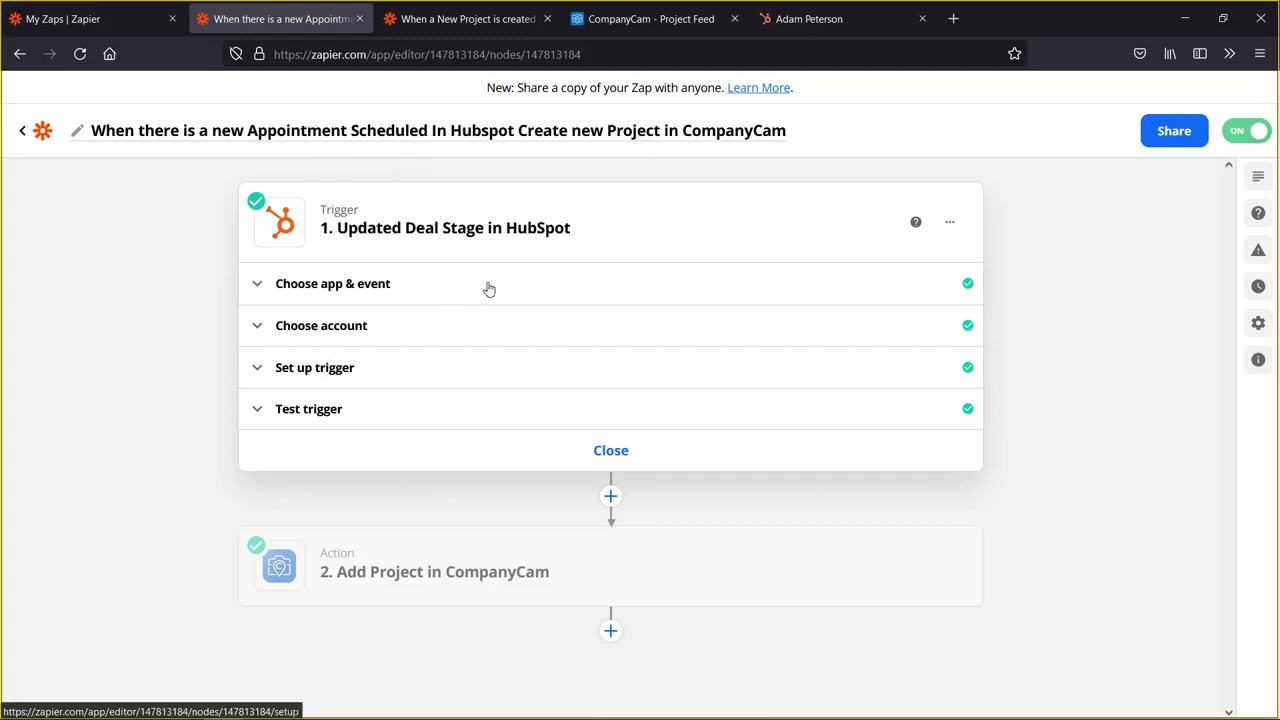
{"action": "left_click", "coordinate": [421, 292]}
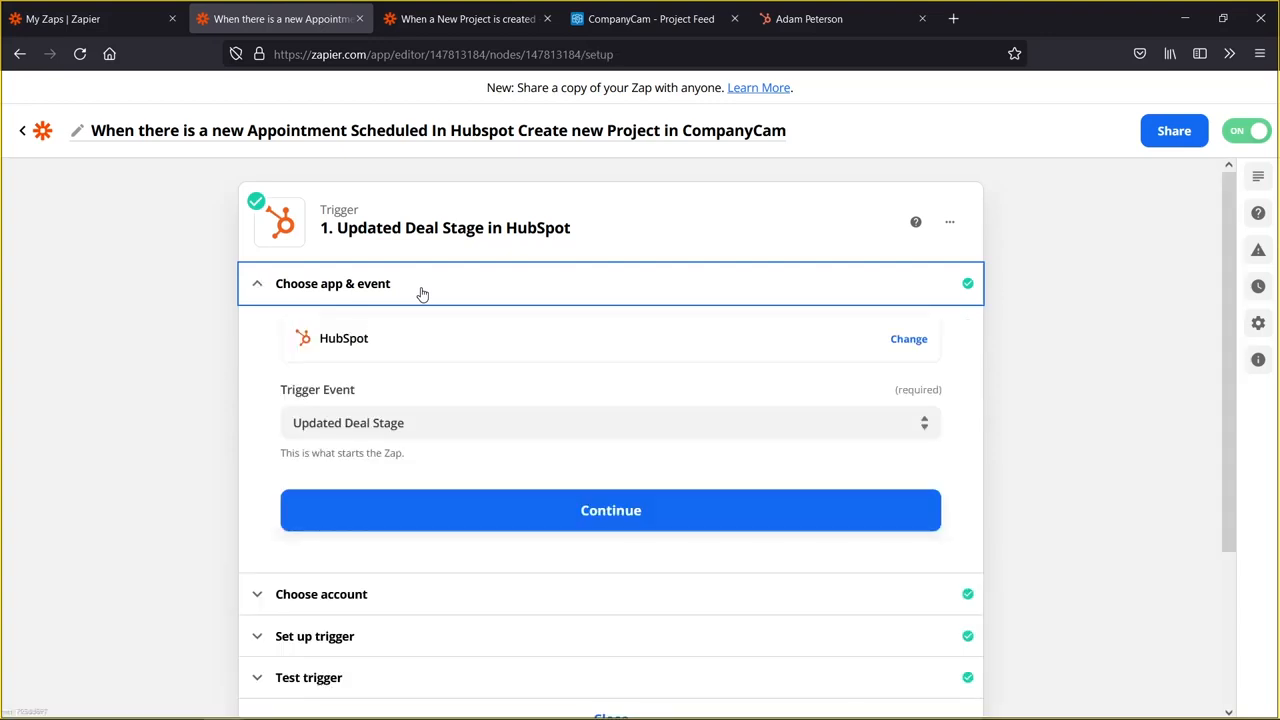
{"action": "left_click", "coordinate": [426, 348]}
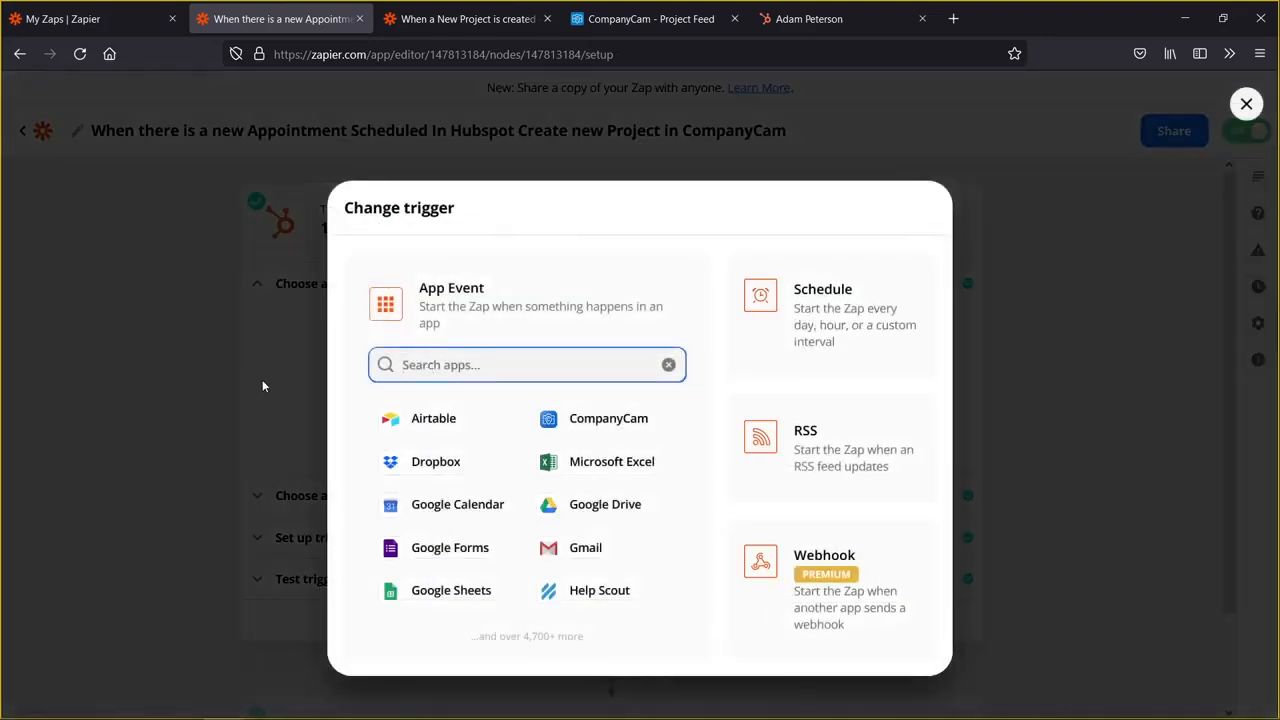
{"action": "left_click", "coordinate": [169, 409]}
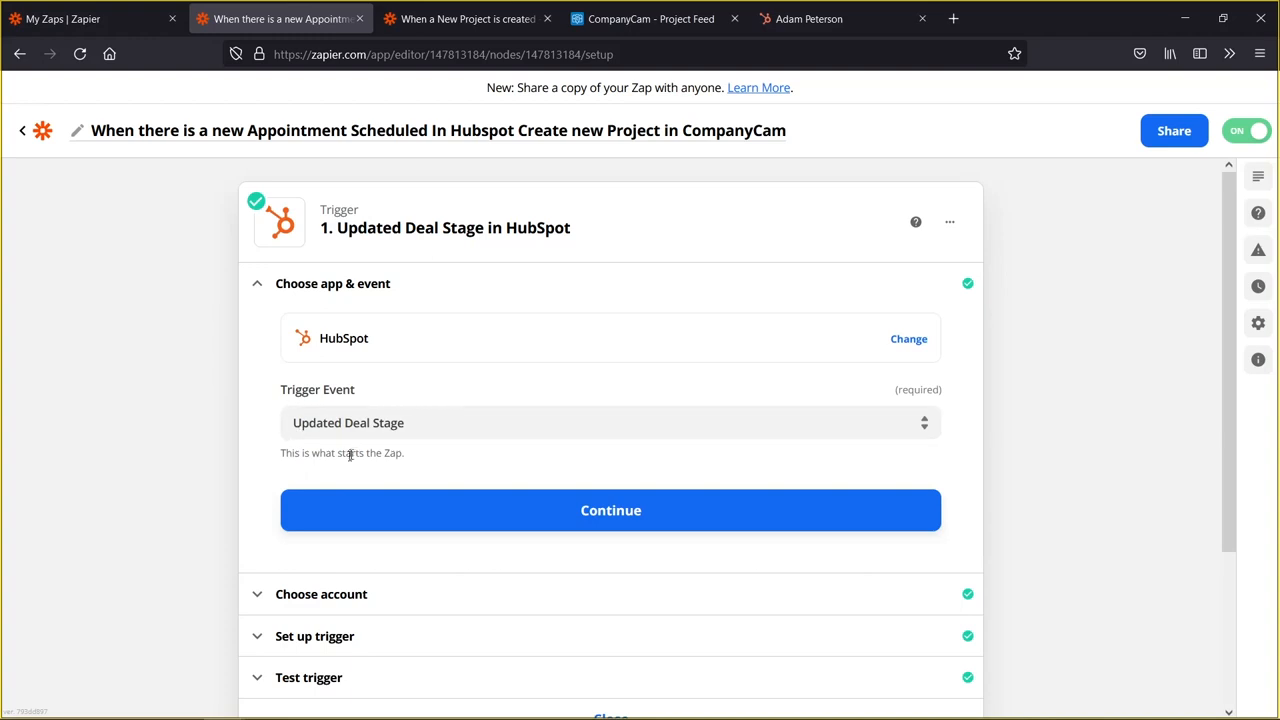
- Continue past the trigger's app and event and view its connected HubSpot account
{"action": "scroll", "coordinate": [570, 395], "scroll_direction": "down", "scroll_amount": 2}
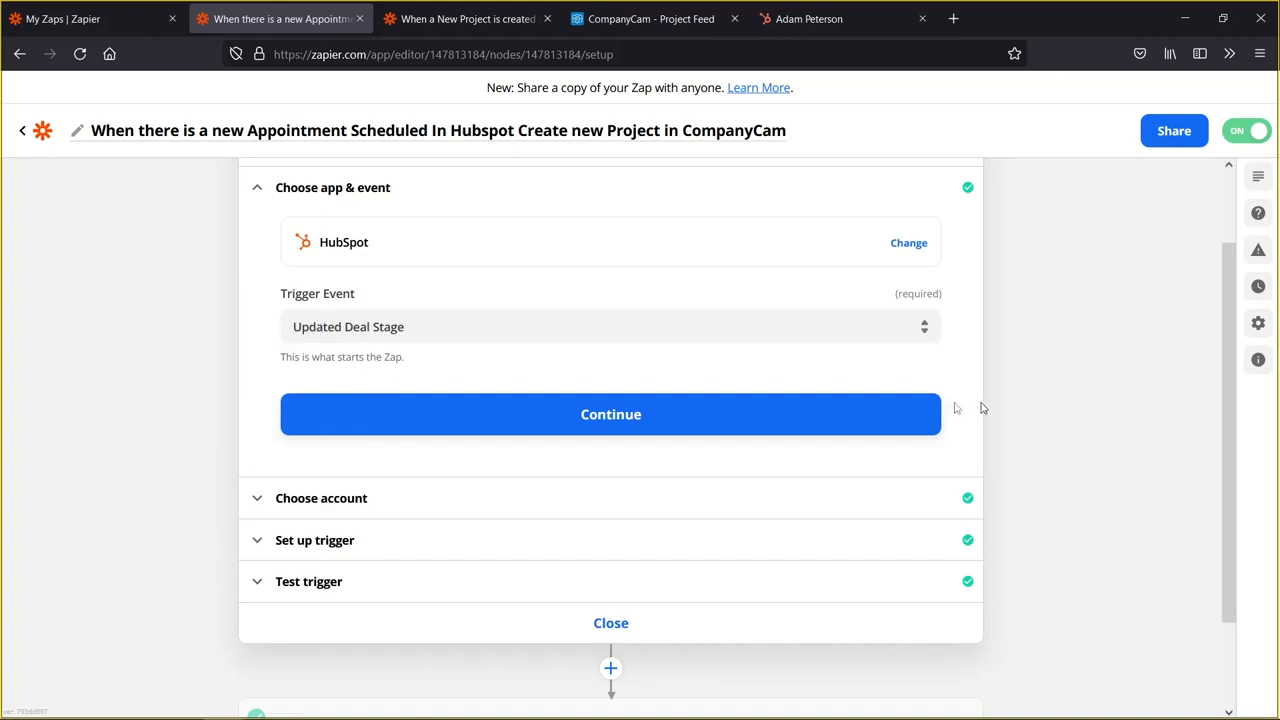
{"action": "left_click", "coordinate": [506, 433]}
{"action": "left_click", "coordinate": [625, 528]}
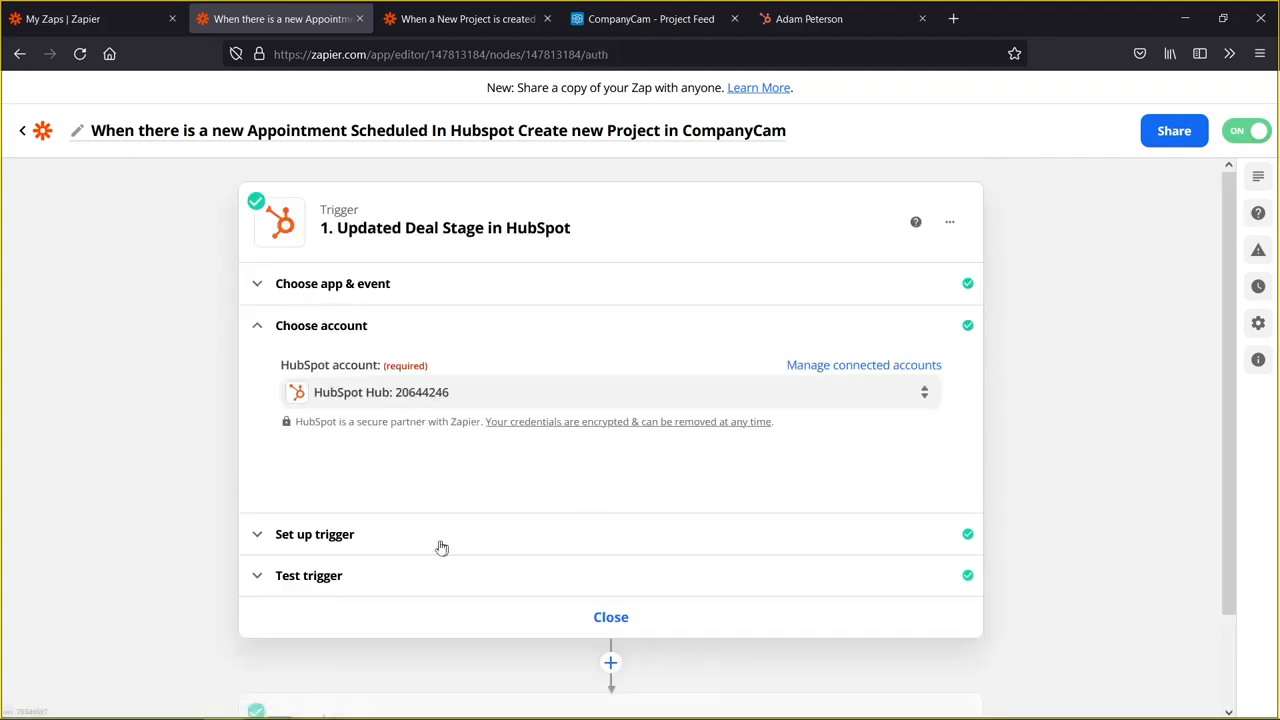
- Examine the trigger setup, including its deal pipeline, deal stage and additional properties to retrieve
{"action": "left_click", "coordinate": [388, 542]}
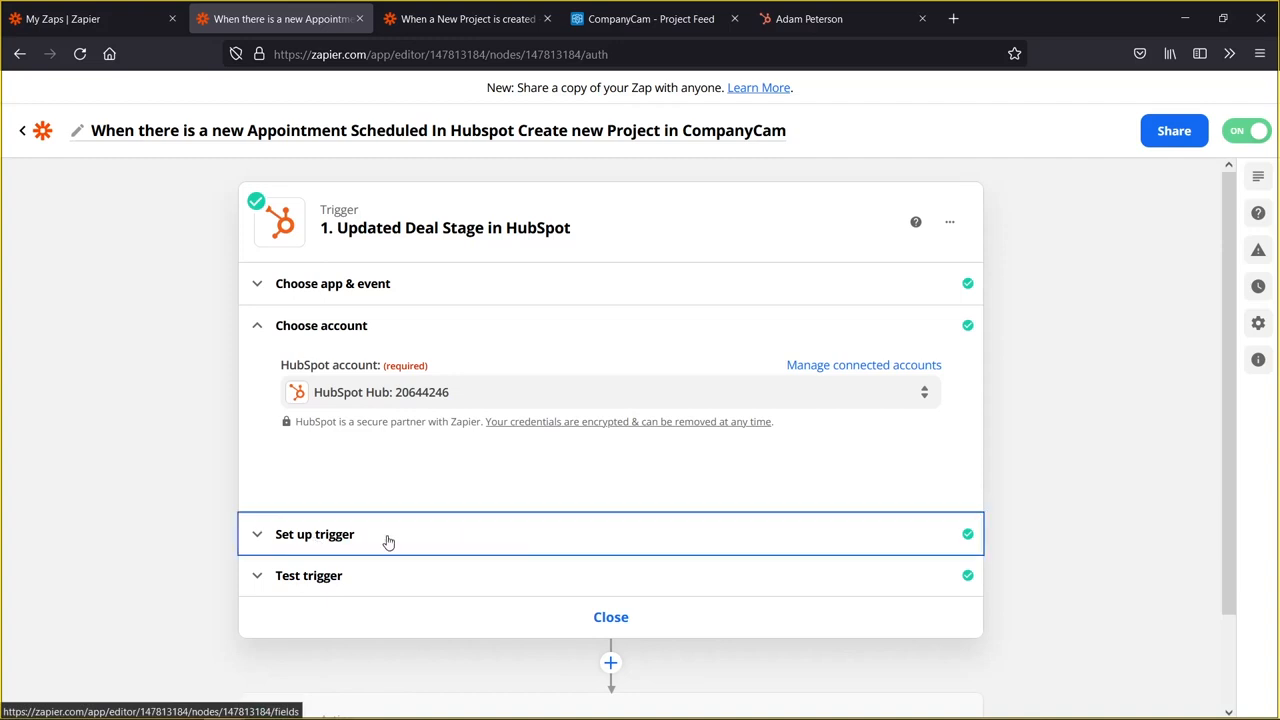
{"action": "scroll", "coordinate": [653, 421], "scroll_direction": "down", "scroll_amount": 1}
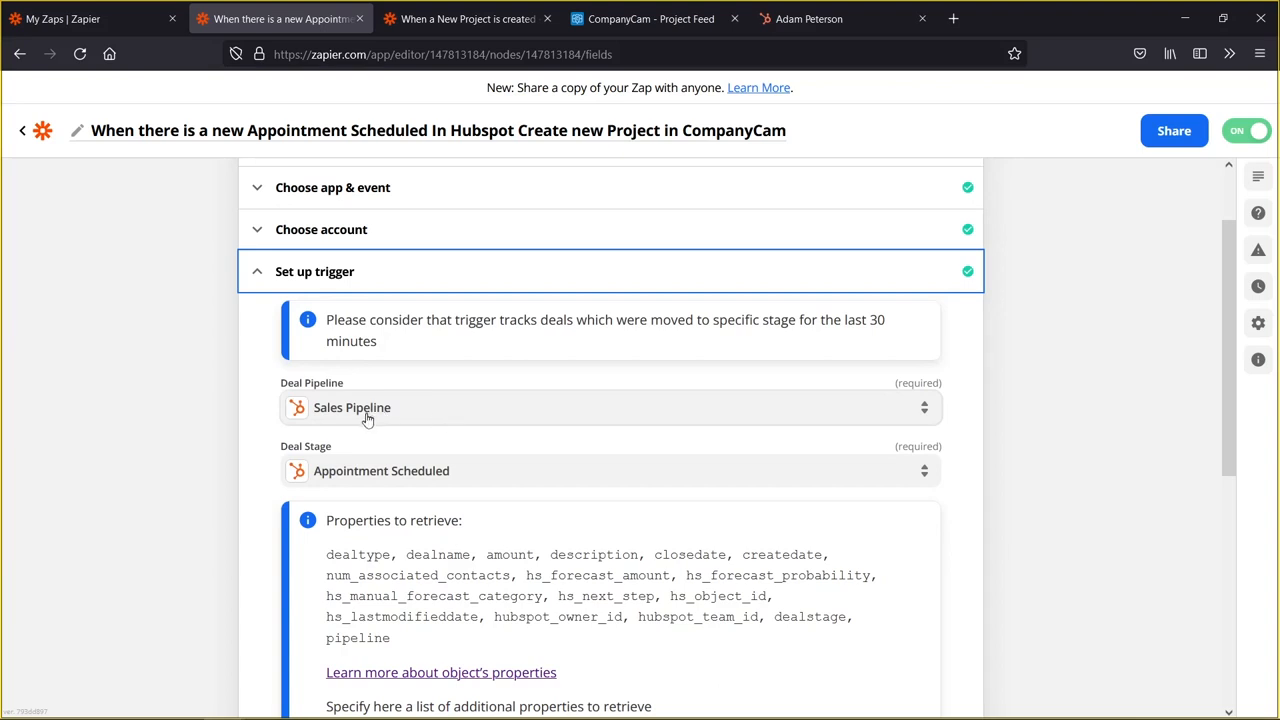
{"action": "scroll", "coordinate": [544, 397], "scroll_direction": "down", "scroll_amount": 1}
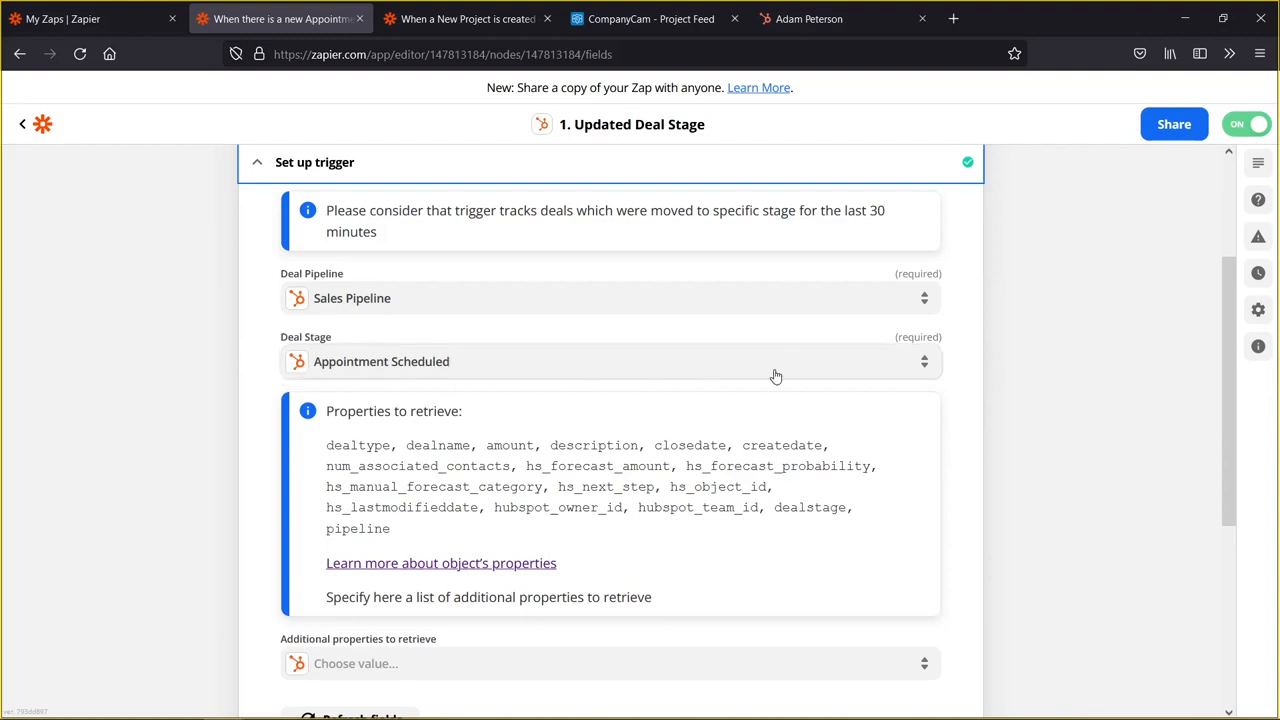
{"action": "scroll", "coordinate": [1063, 404], "scroll_direction": "down", "scroll_amount": 3}
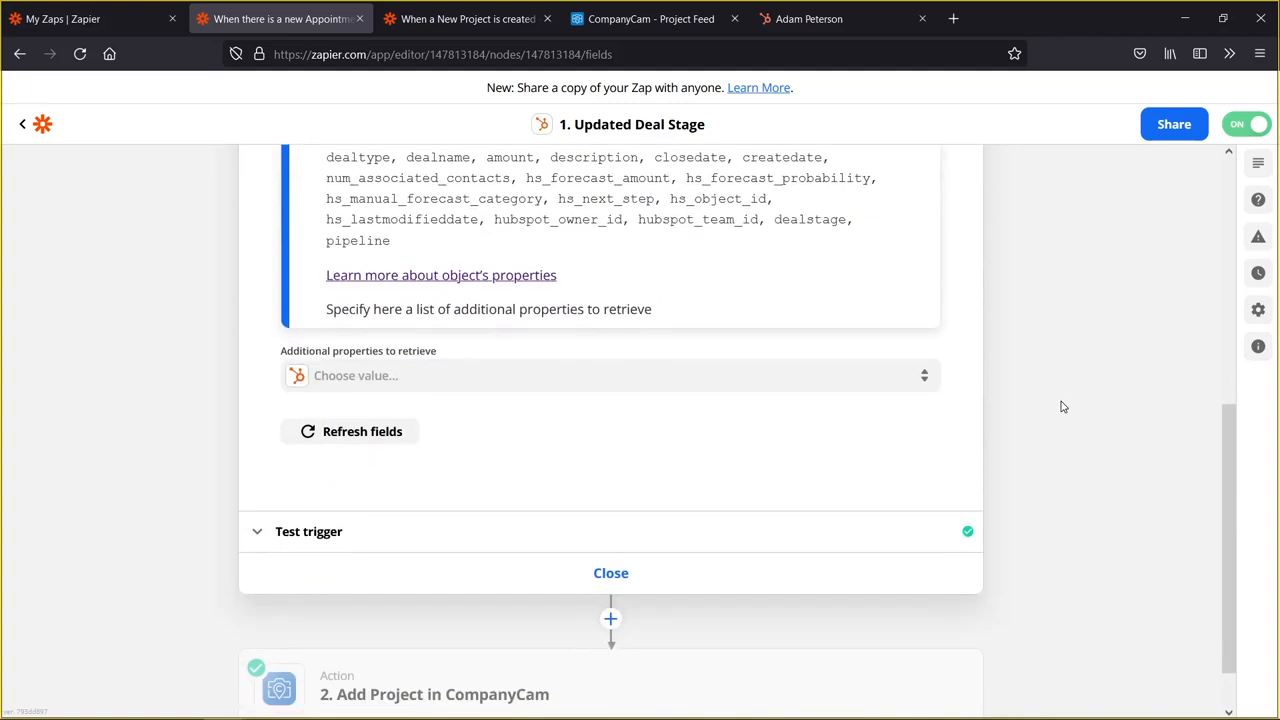
{"action": "scroll", "coordinate": [523, 485], "scroll_direction": "down", "scroll_amount": 1}
- Review the sample deal data under the trigger's test section, from deal name to deal ID, and continue past the trigger
{"action": "left_click", "coordinate": [526, 474]}
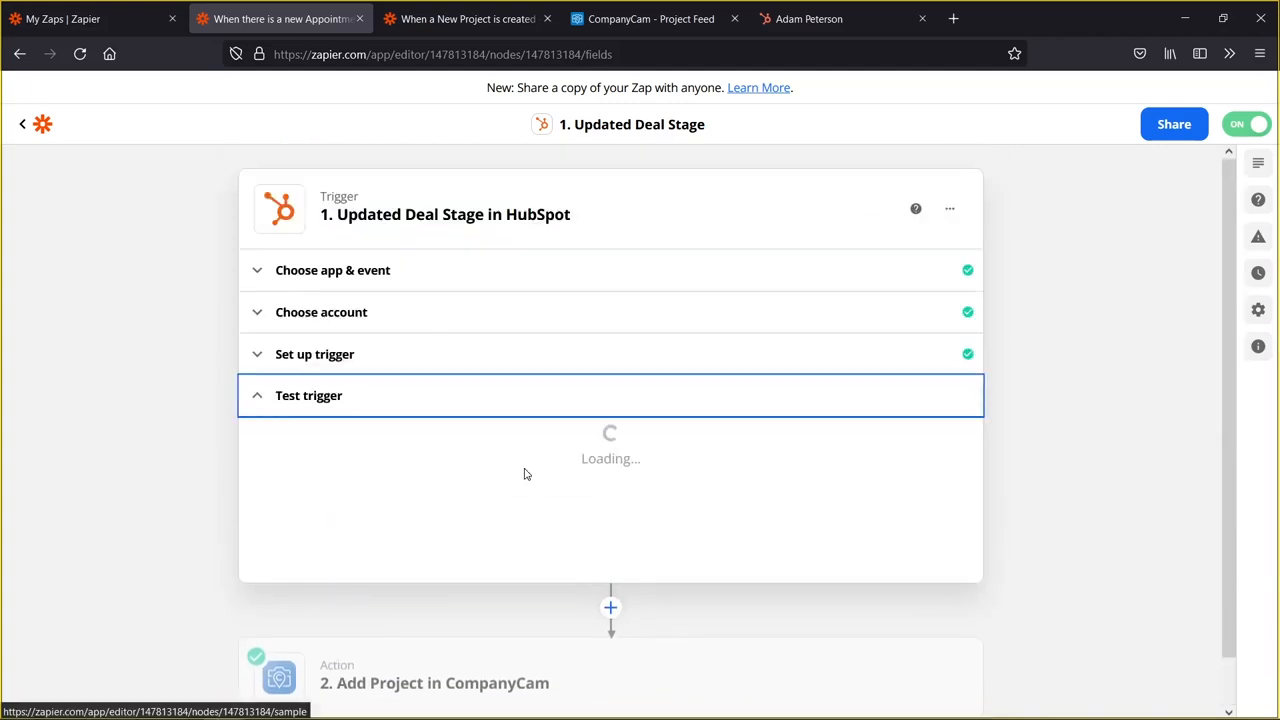
{"action": "scroll", "coordinate": [508, 495], "scroll_direction": "down", "scroll_amount": 3}
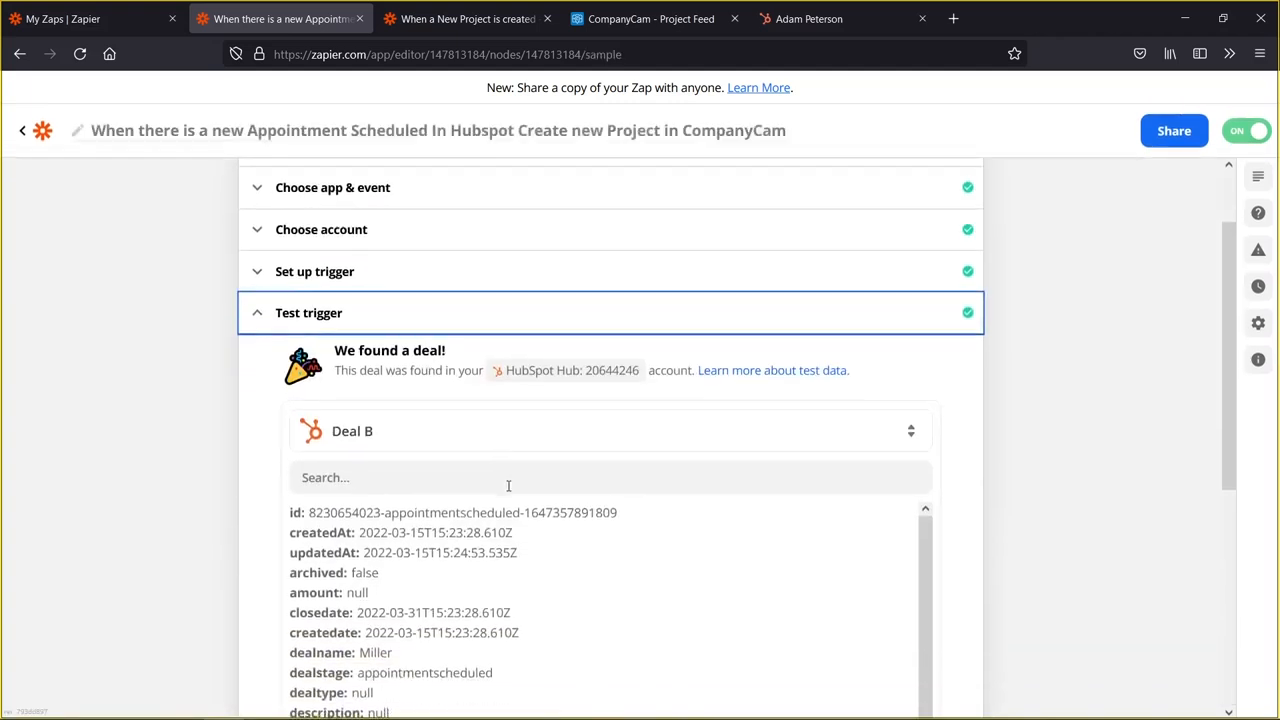
{"action": "scroll", "coordinate": [511, 484], "scroll_direction": "up", "scroll_amount": 2}
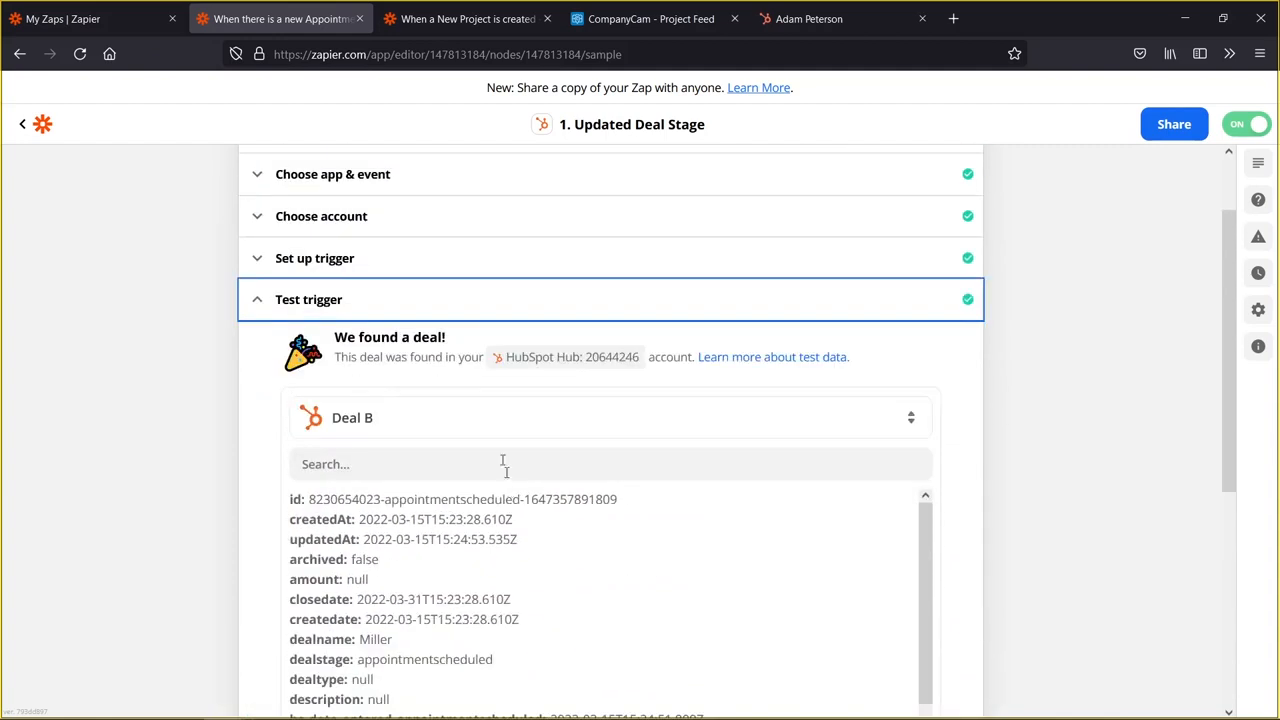
{"action": "scroll", "coordinate": [433, 459], "scroll_direction": "down", "scroll_amount": 3}
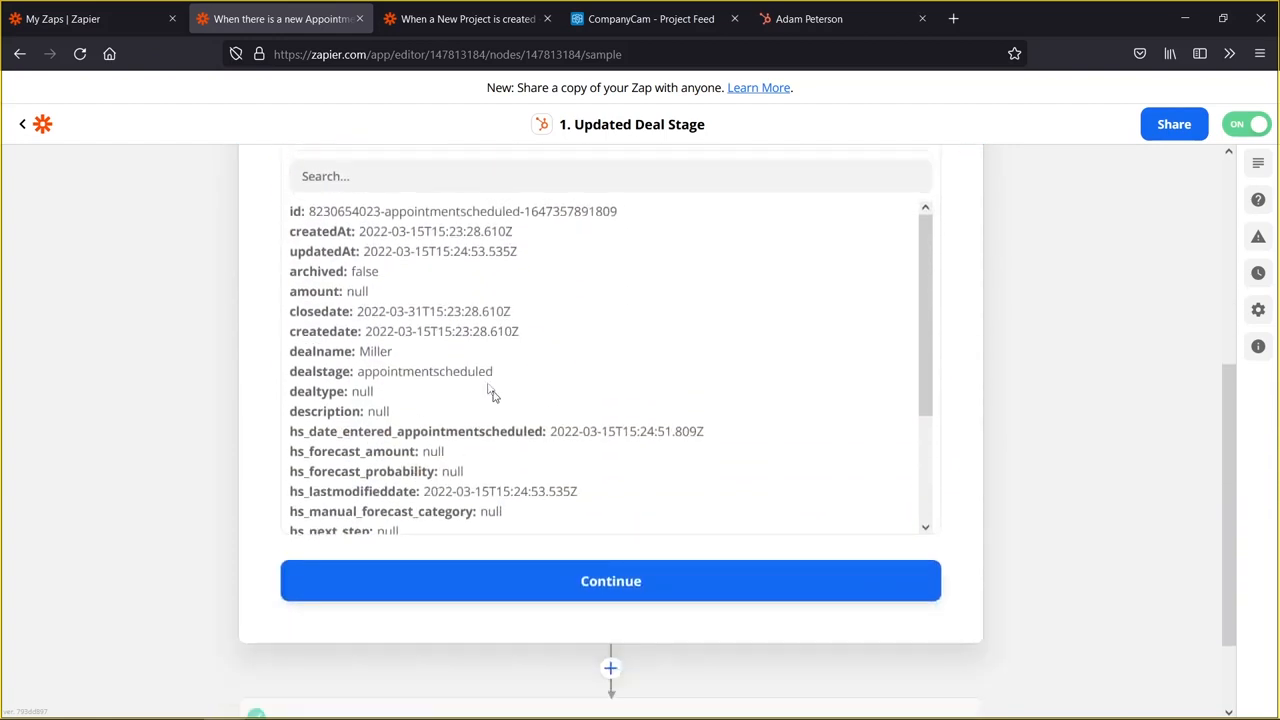
{"action": "scroll", "coordinate": [497, 415], "scroll_direction": "up", "scroll_amount": 3}
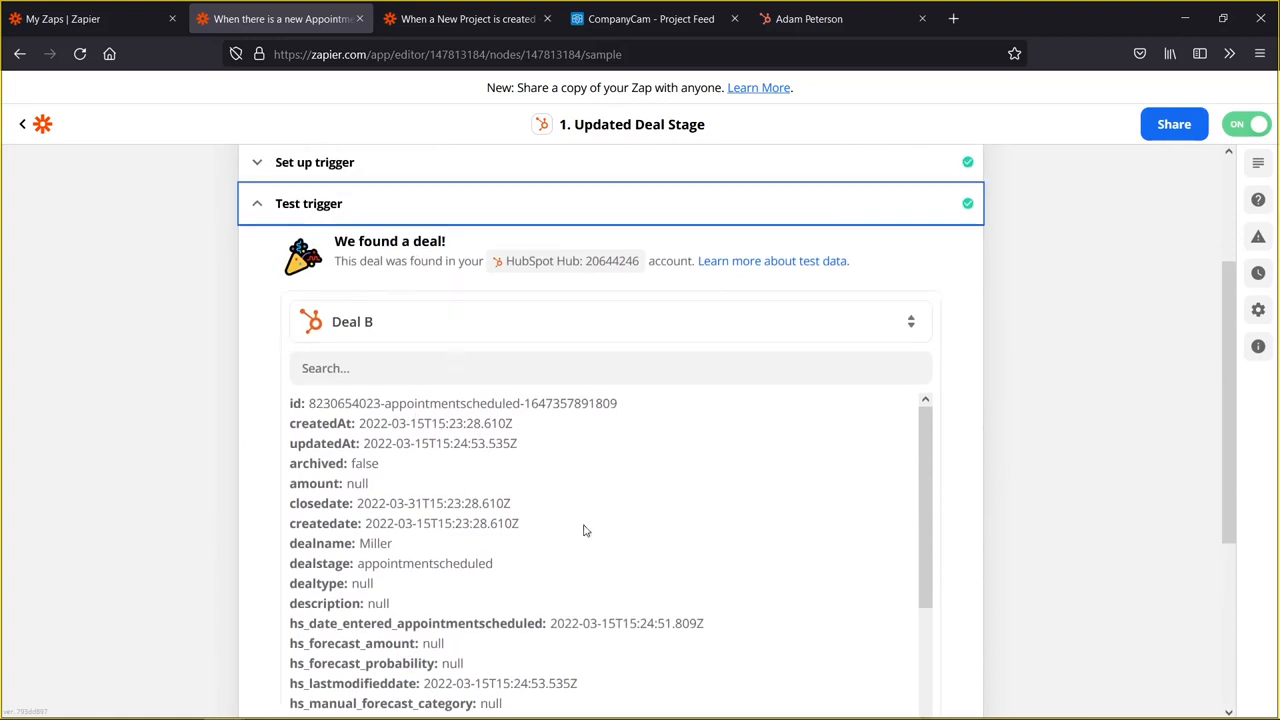
{"action": "scroll", "coordinate": [585, 530], "scroll_direction": "down", "scroll_amount": 3}
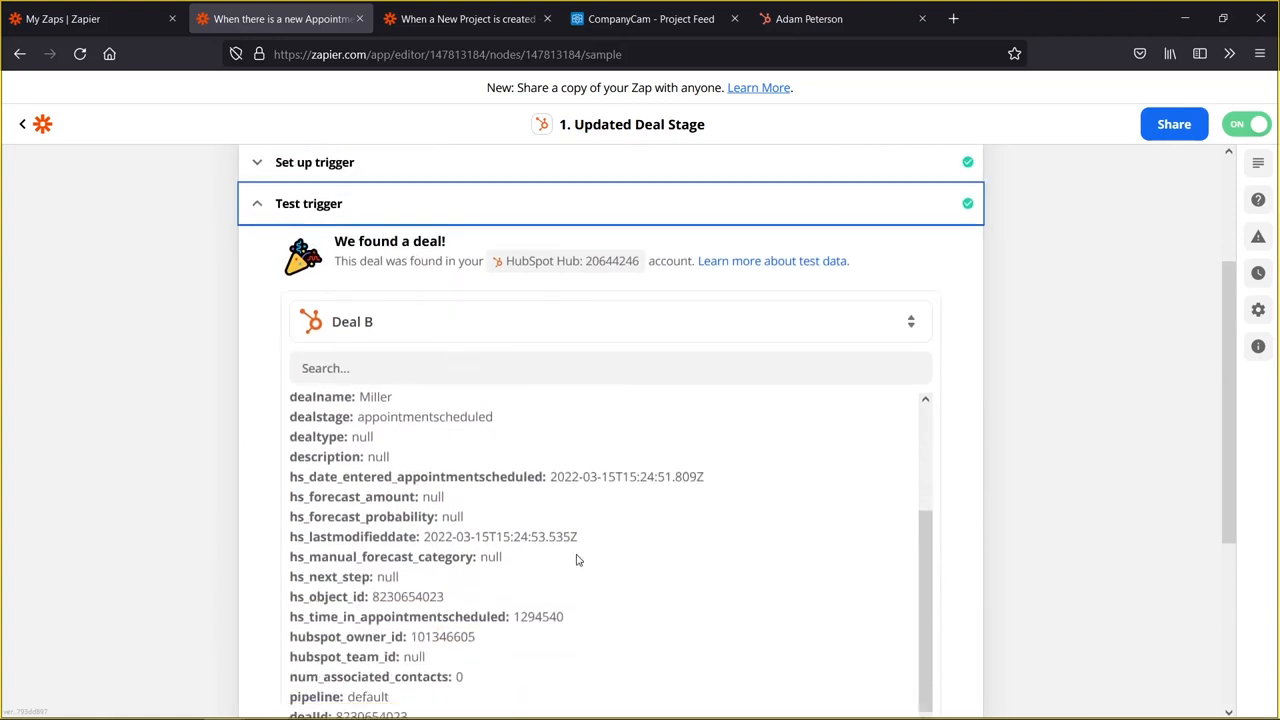
{"action": "scroll", "coordinate": [577, 560], "scroll_direction": "up", "scroll_amount": 3}
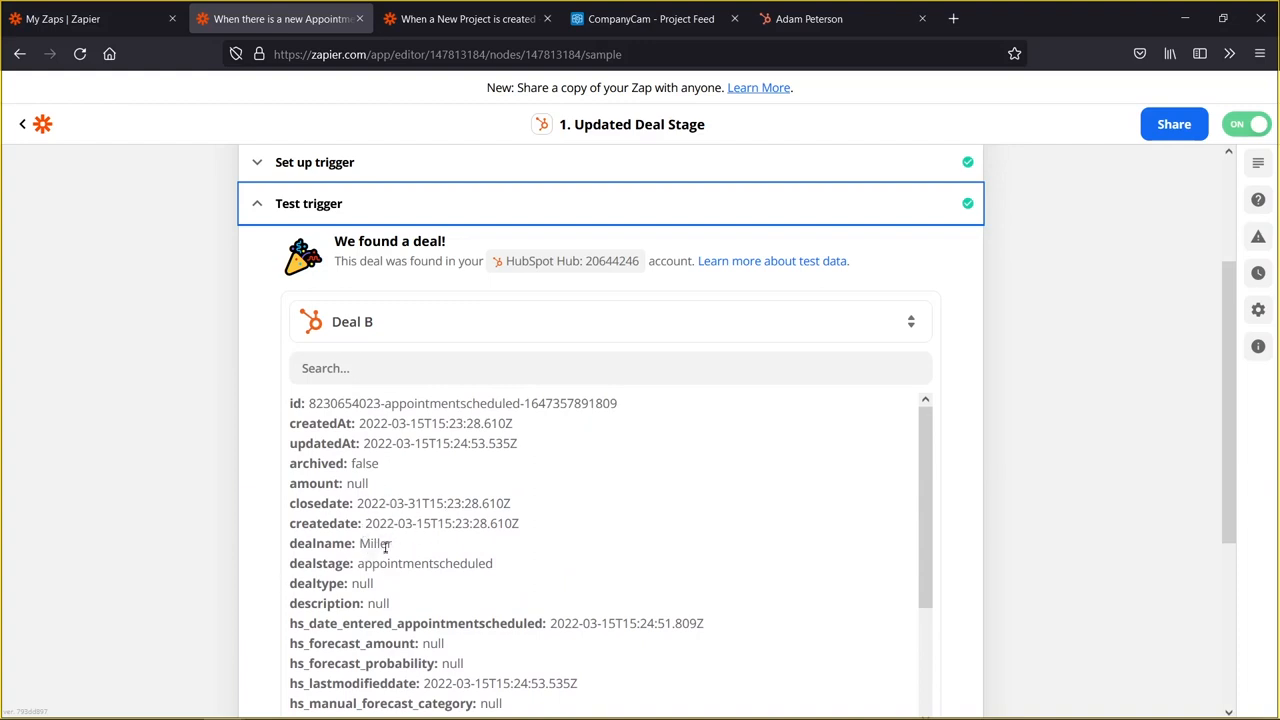
{"action": "scroll", "coordinate": [519, 515], "scroll_direction": "down", "scroll_amount": 3}
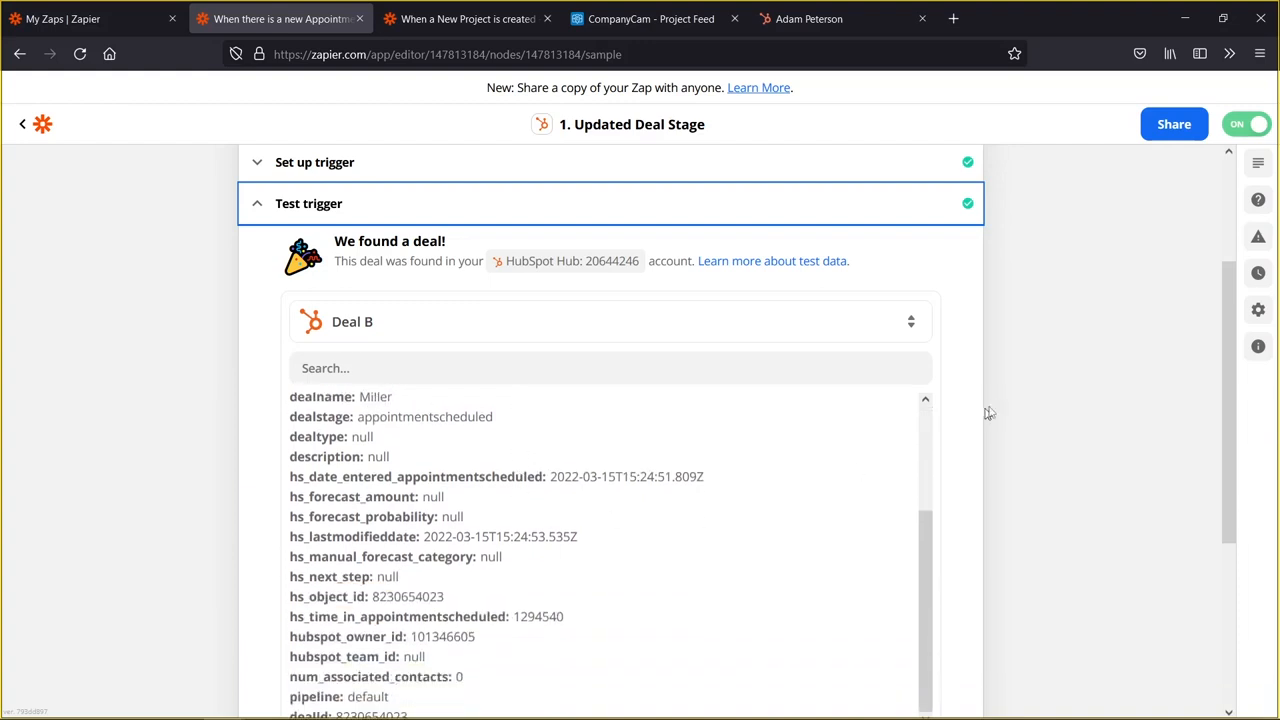
{"action": "scroll", "coordinate": [977, 418], "scroll_direction": "down", "scroll_amount": 2}
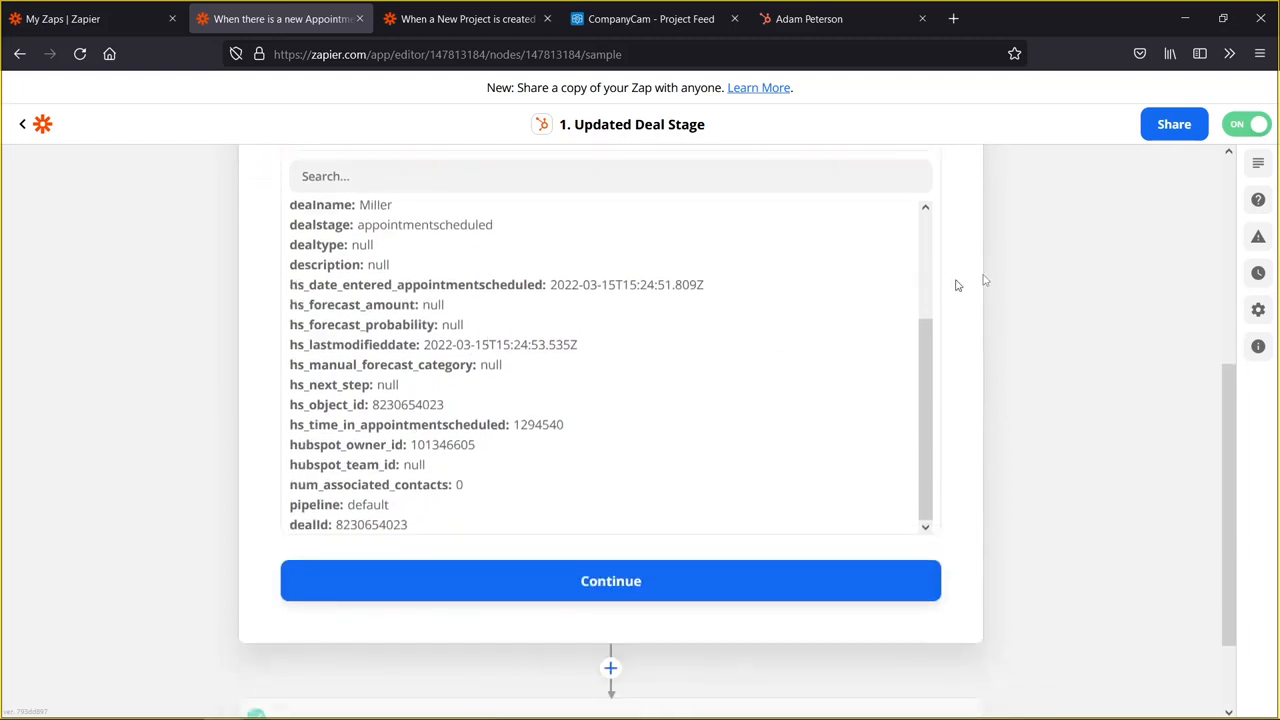
{"action": "scroll", "coordinate": [998, 290], "scroll_direction": "down", "scroll_amount": 2}
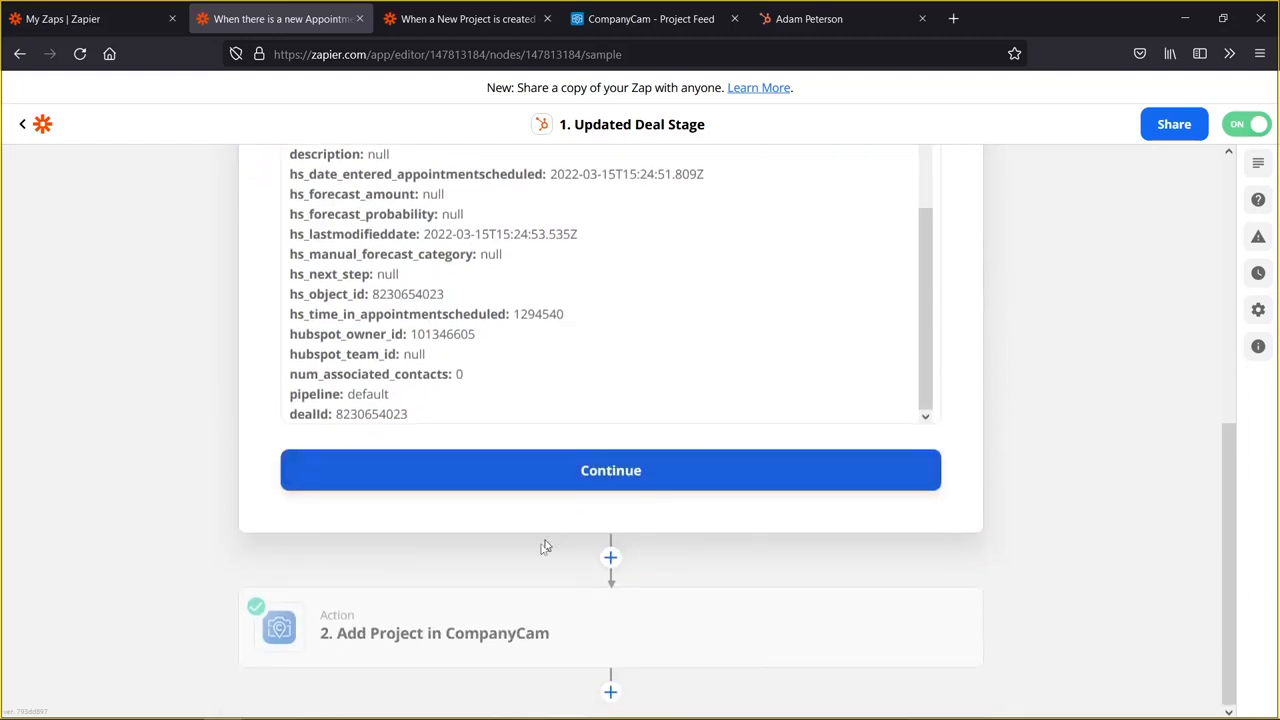
{"action": "left_click", "coordinate": [703, 480]}
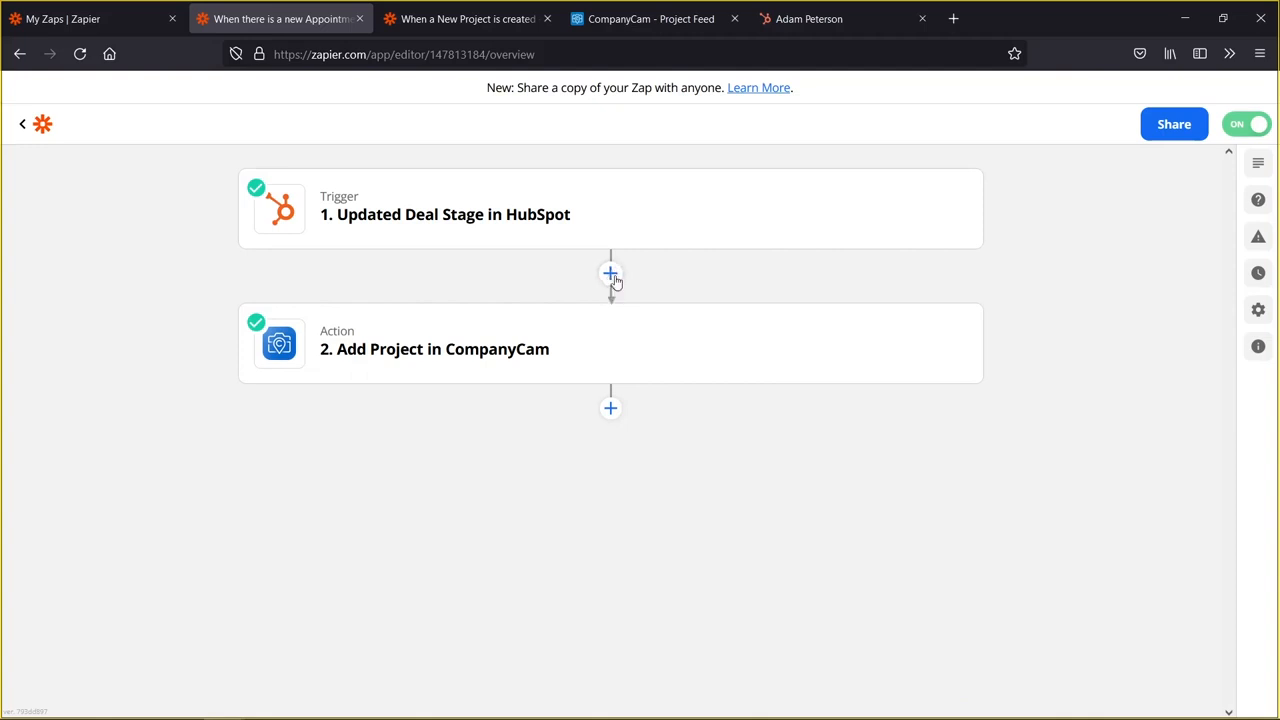
- Open the Add Project in CompanyCam action, review its app and event, and continue to its account choice
{"action": "left_click", "coordinate": [563, 338]}
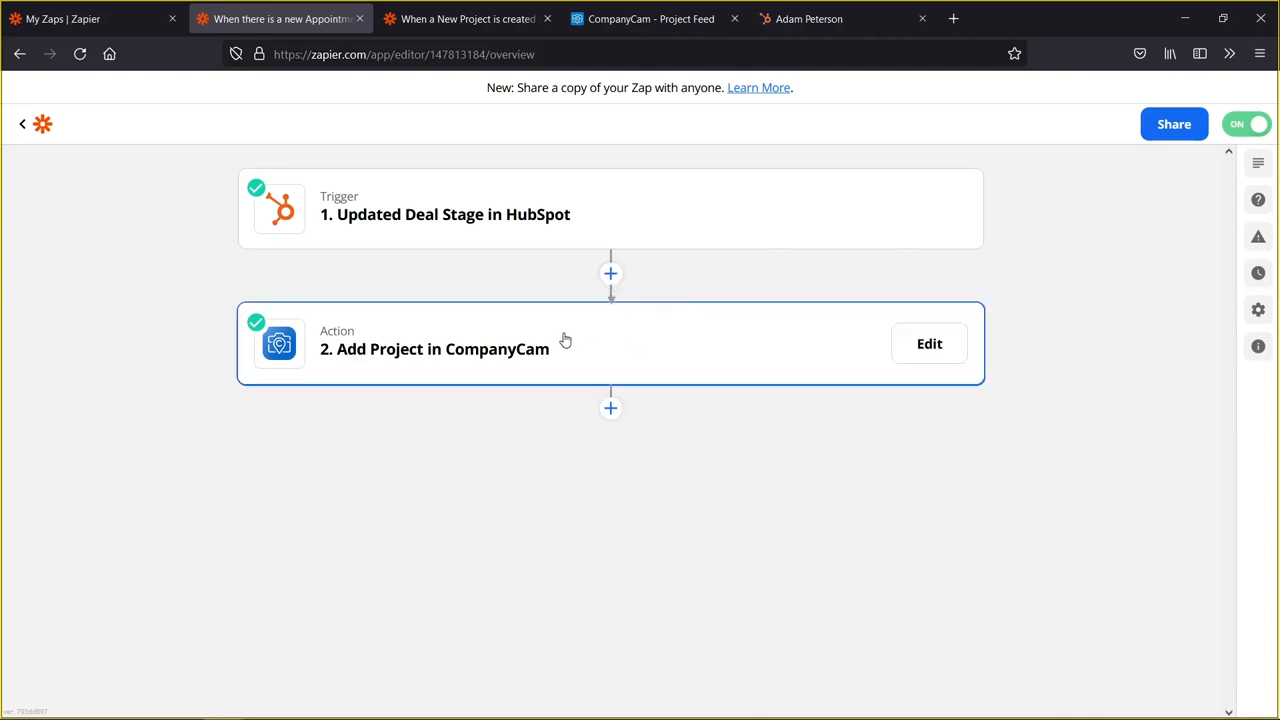
{"action": "left_click", "coordinate": [487, 411]}
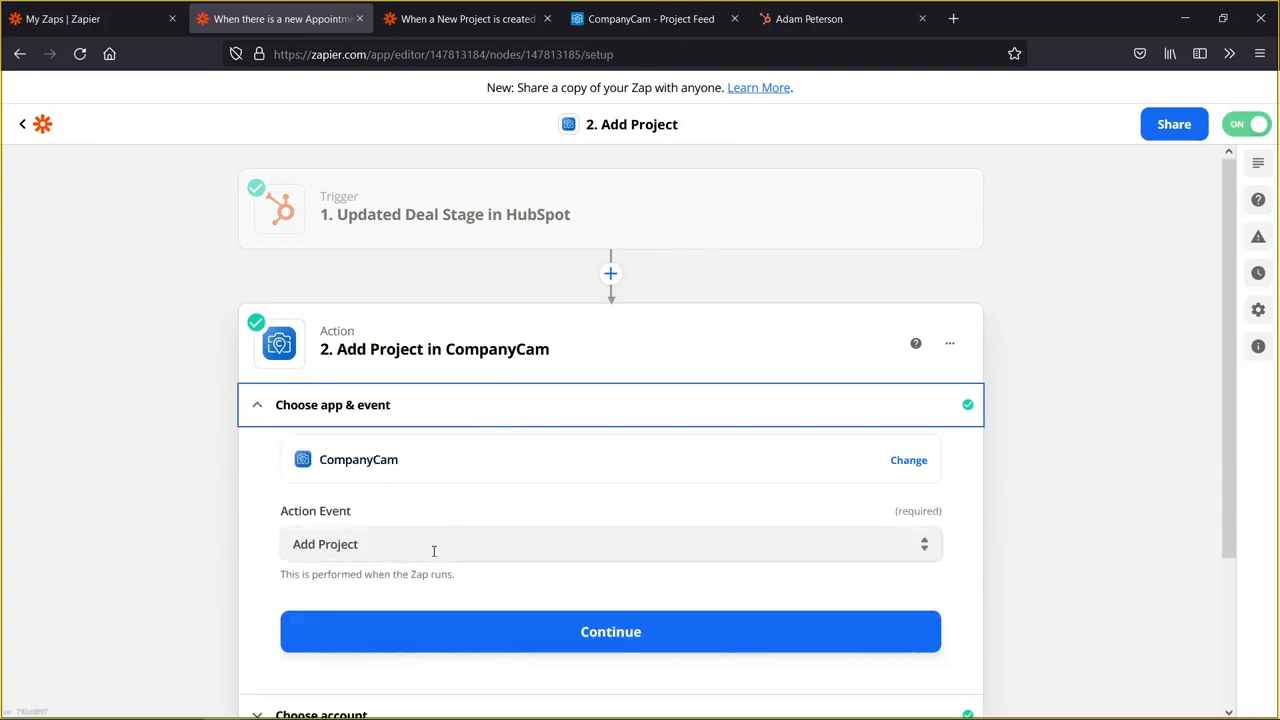
{"action": "left_click", "coordinate": [512, 646]}
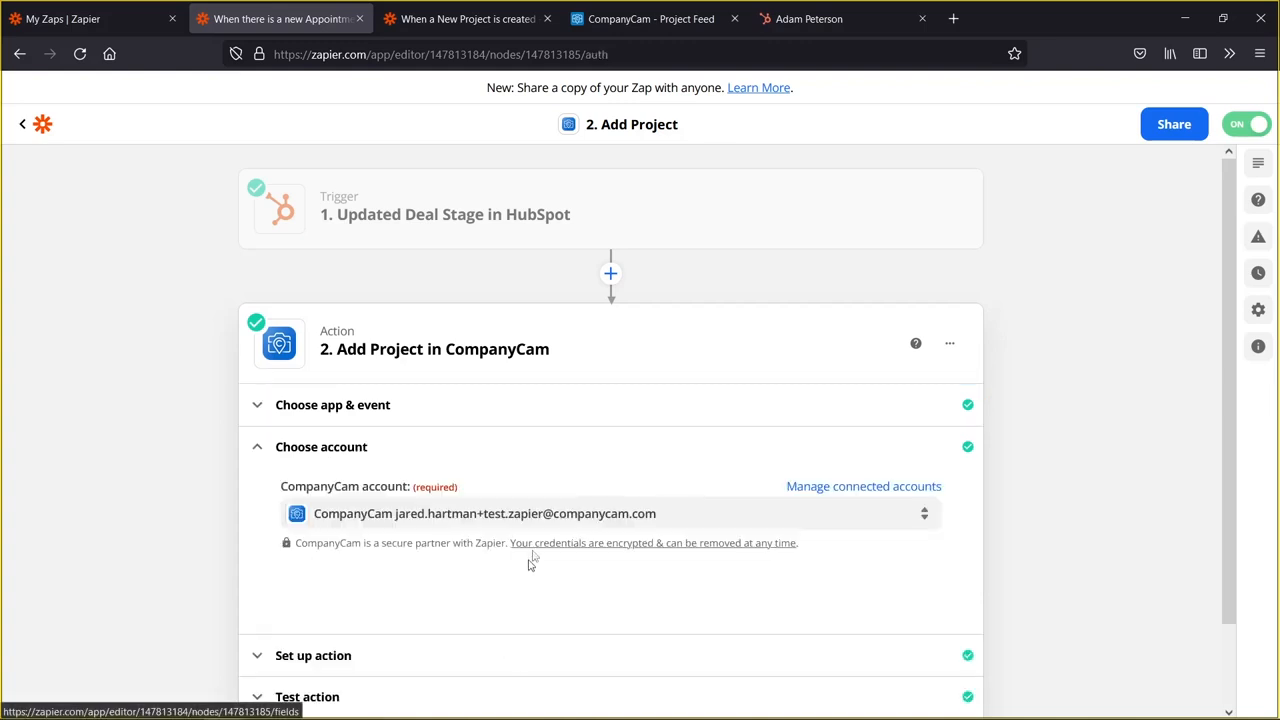
- Open the Add Project action's setup, browse all HubSpot deal fields that can be inserted into the project Name, and close the list
{"action": "left_click", "coordinate": [443, 660]}
{"action": "scroll", "coordinate": [910, 507], "scroll_direction": "down", "scroll_amount": 3}
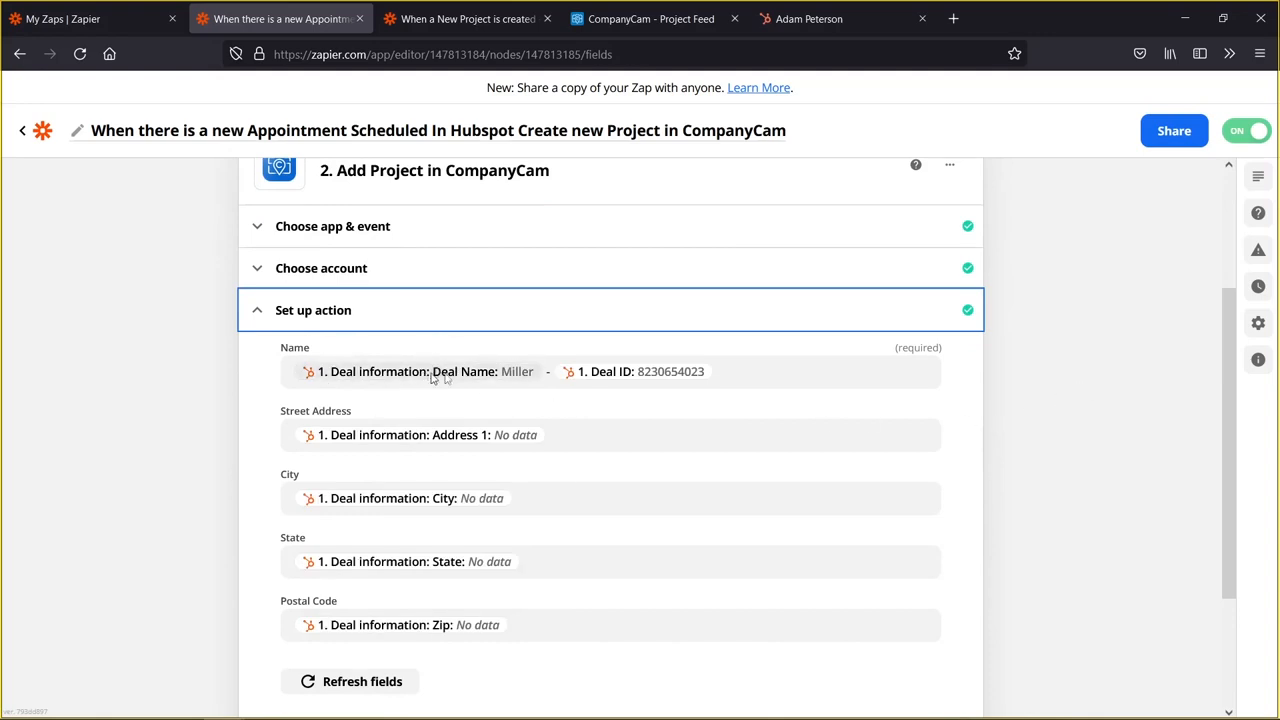
{"action": "left_click", "coordinate": [809, 383]}
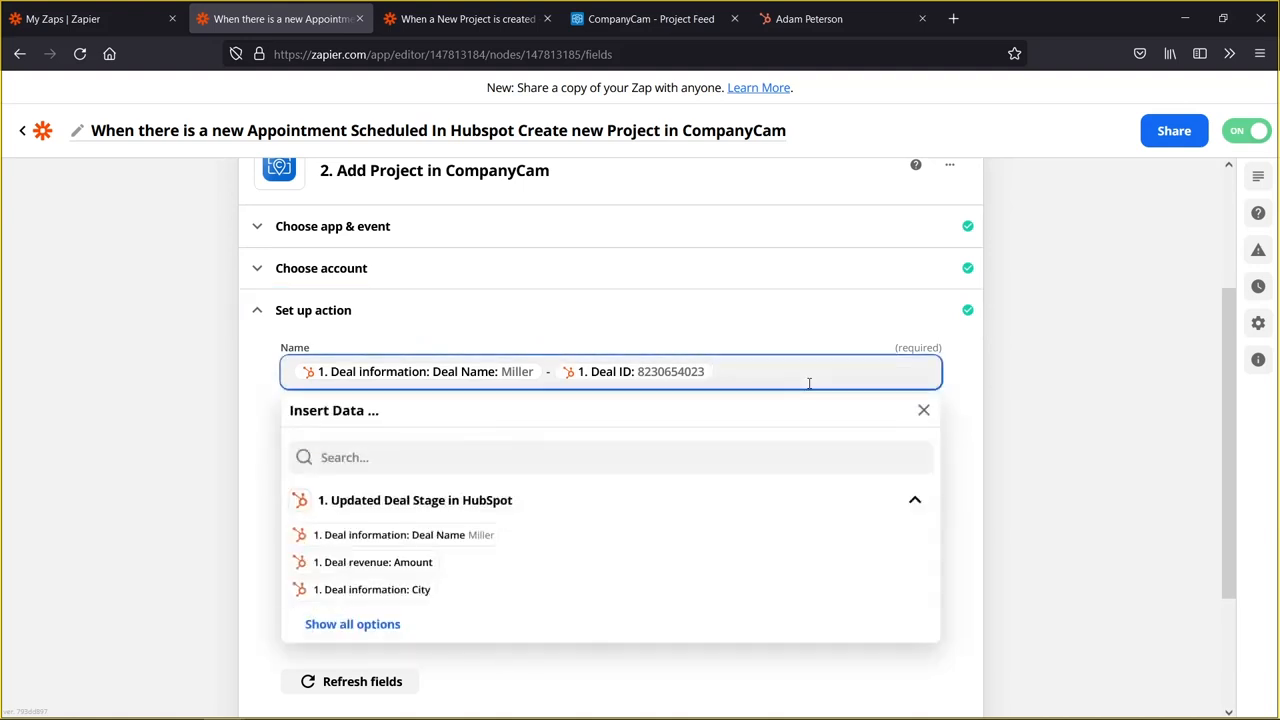
{"action": "left_click", "coordinate": [331, 625]}
{"action": "scroll", "coordinate": [465, 583], "scroll_direction": "down", "scroll_amount": 10}
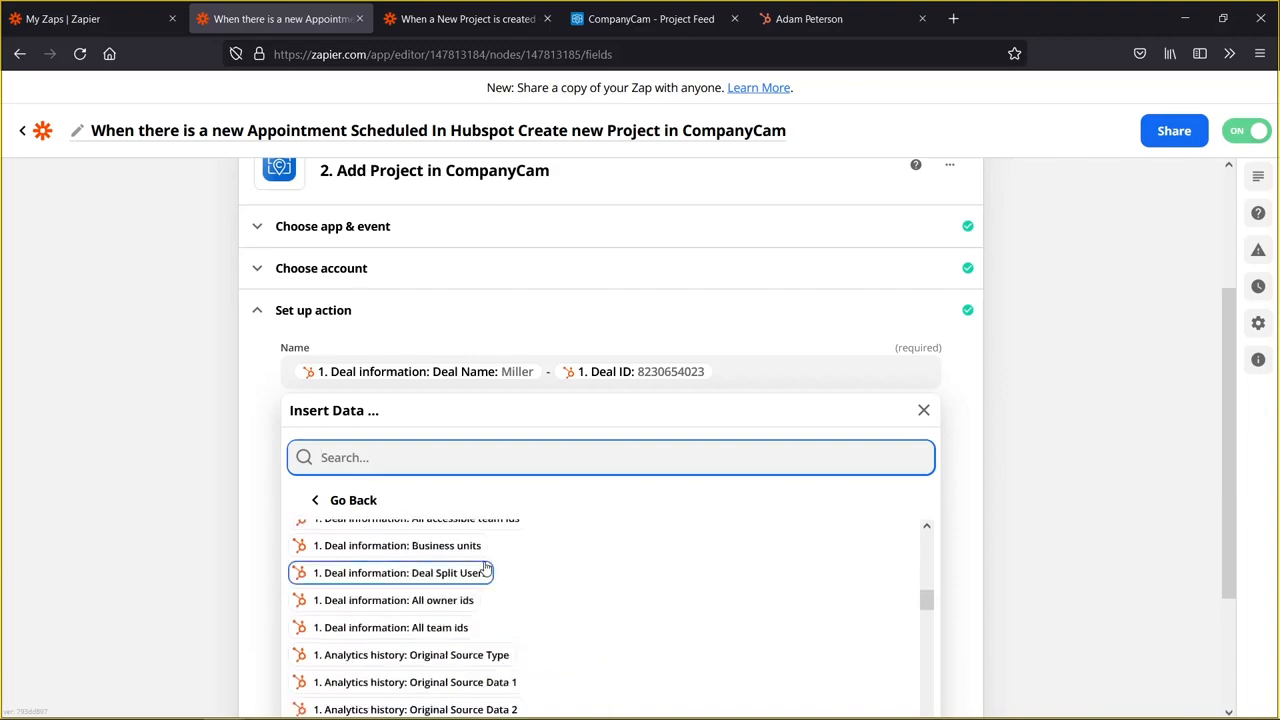
{"action": "scroll", "coordinate": [485, 568], "scroll_direction": "down", "scroll_amount": 12}
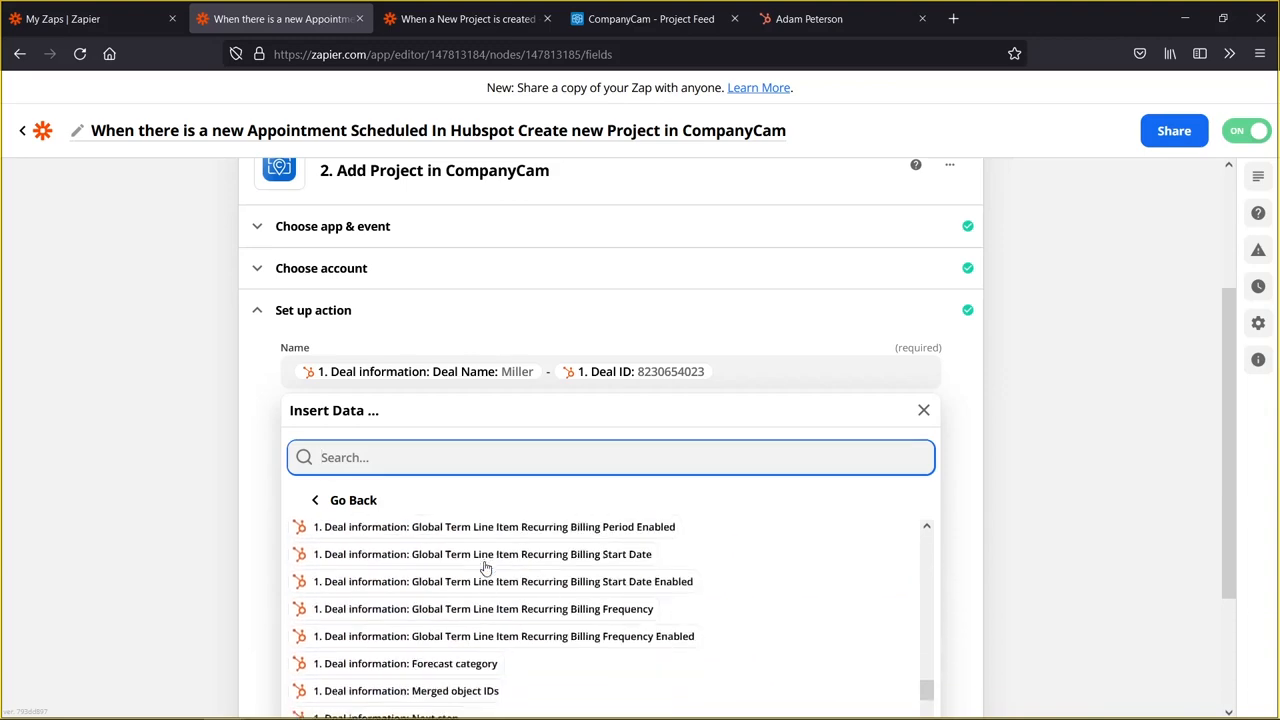
{"action": "scroll", "coordinate": [485, 568], "scroll_direction": "up", "scroll_amount": 10}
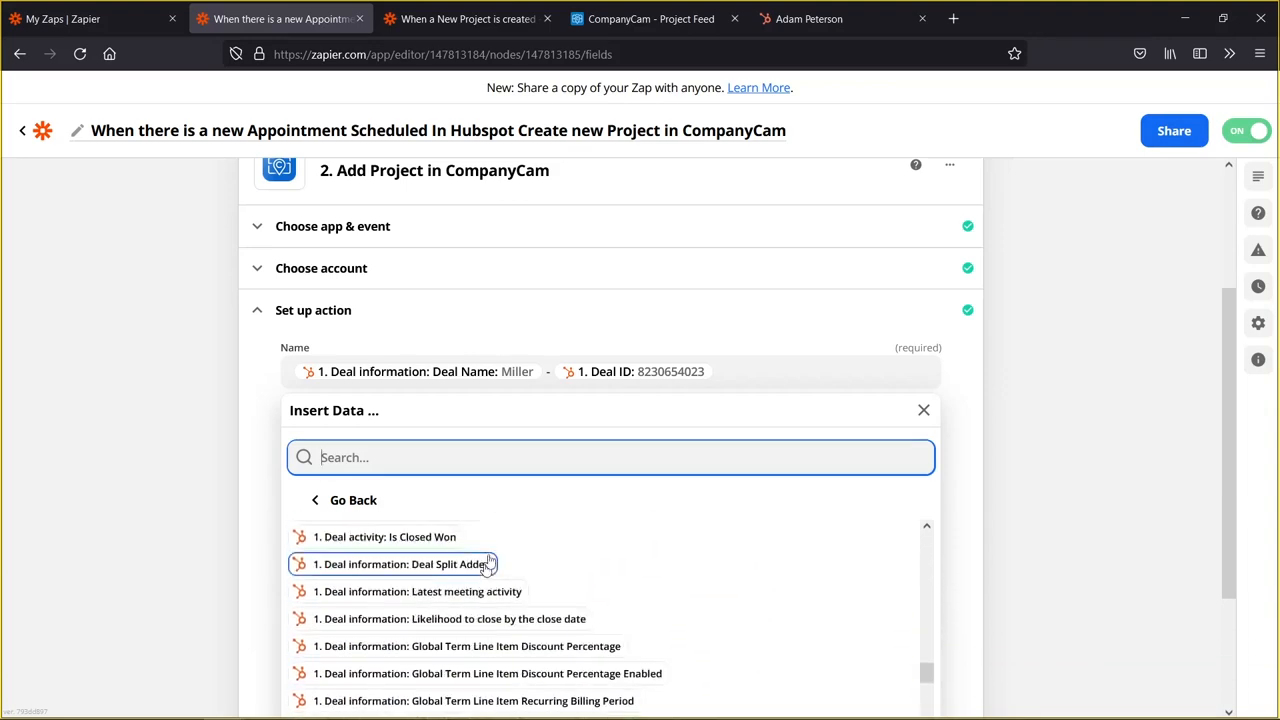
{"action": "left_click", "coordinate": [966, 388]}
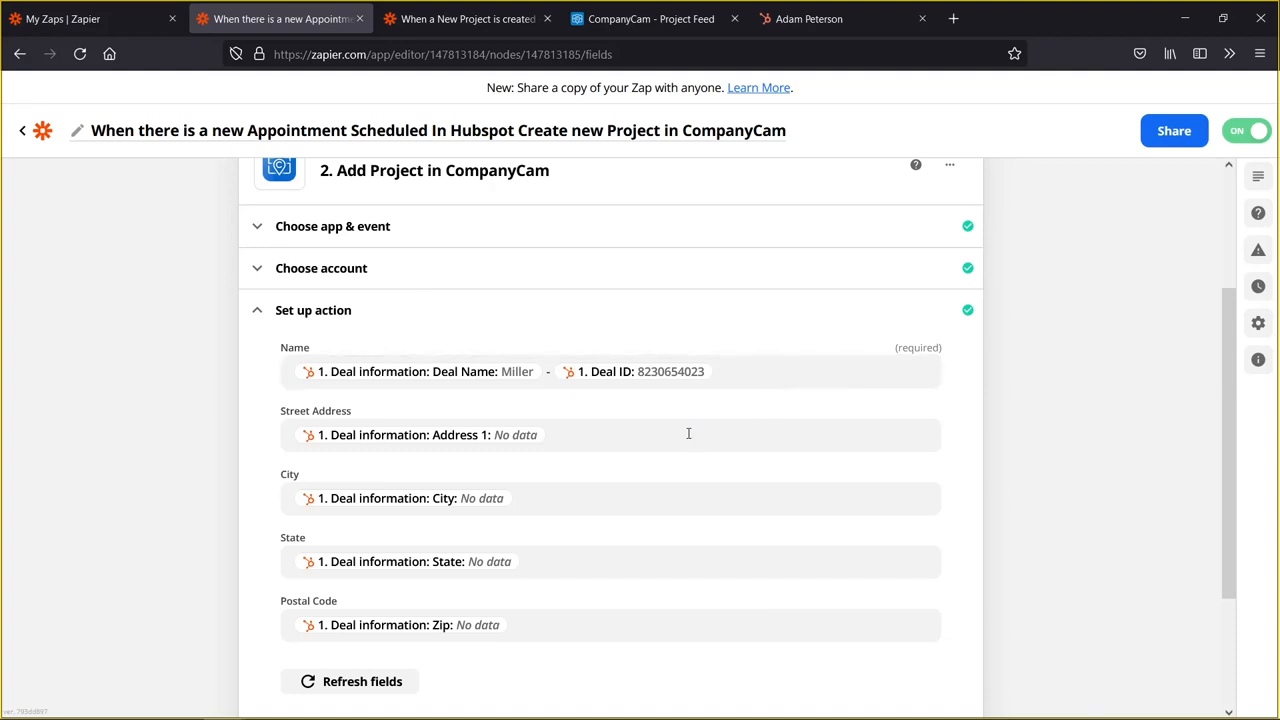
- Examine how HubSpot deal data is mapped to the project's name, street address, city, state and postal code
{"action": "scroll", "coordinate": [686, 434], "scroll_direction": "down", "scroll_amount": 1}
{"action": "scroll", "coordinate": [686, 434], "scroll_direction": "up", "scroll_amount": 2}
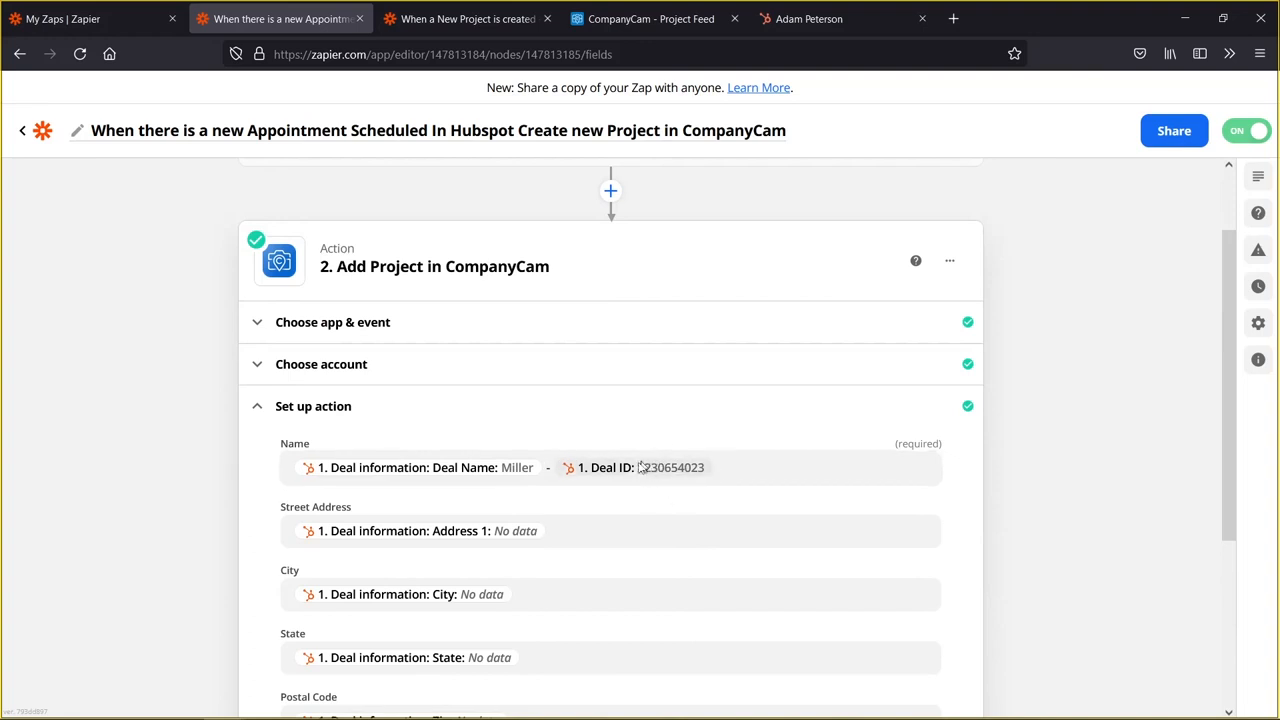
{"action": "scroll", "coordinate": [620, 445], "scroll_direction": "down", "scroll_amount": 2}
{"action": "scroll", "coordinate": [627, 443], "scroll_direction": "down", "scroll_amount": 1}
{"action": "scroll", "coordinate": [626, 446], "scroll_direction": "up", "scroll_amount": 3}
{"action": "scroll", "coordinate": [626, 446], "scroll_direction": "down", "scroll_amount": 3}
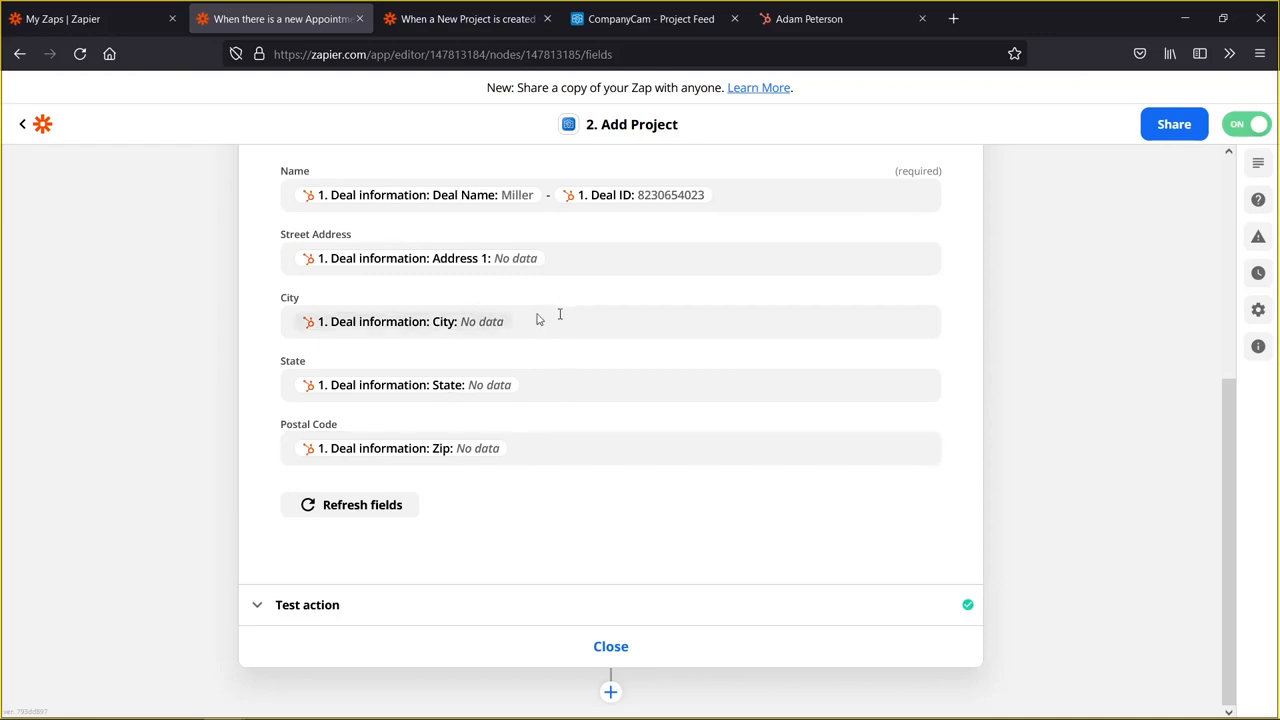
{"action": "scroll", "coordinate": [620, 420], "scroll_direction": "up", "scroll_amount": 2}
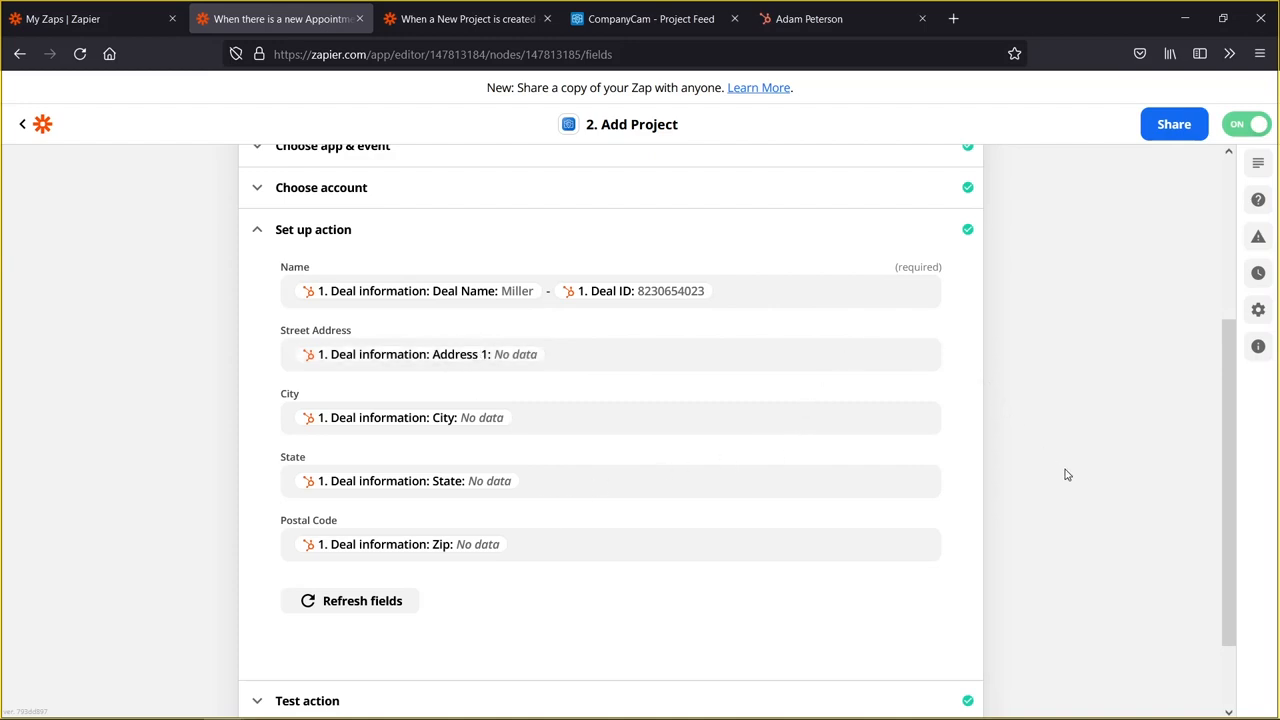
- Open the Add Project action's test section and review the sample project data down to the integrations entry
{"action": "scroll", "coordinate": [1065, 475], "scroll_direction": "down", "scroll_amount": 1}
{"action": "left_click", "coordinate": [368, 605]}
{"action": "scroll", "coordinate": [609, 429], "scroll_direction": "down", "scroll_amount": 4}
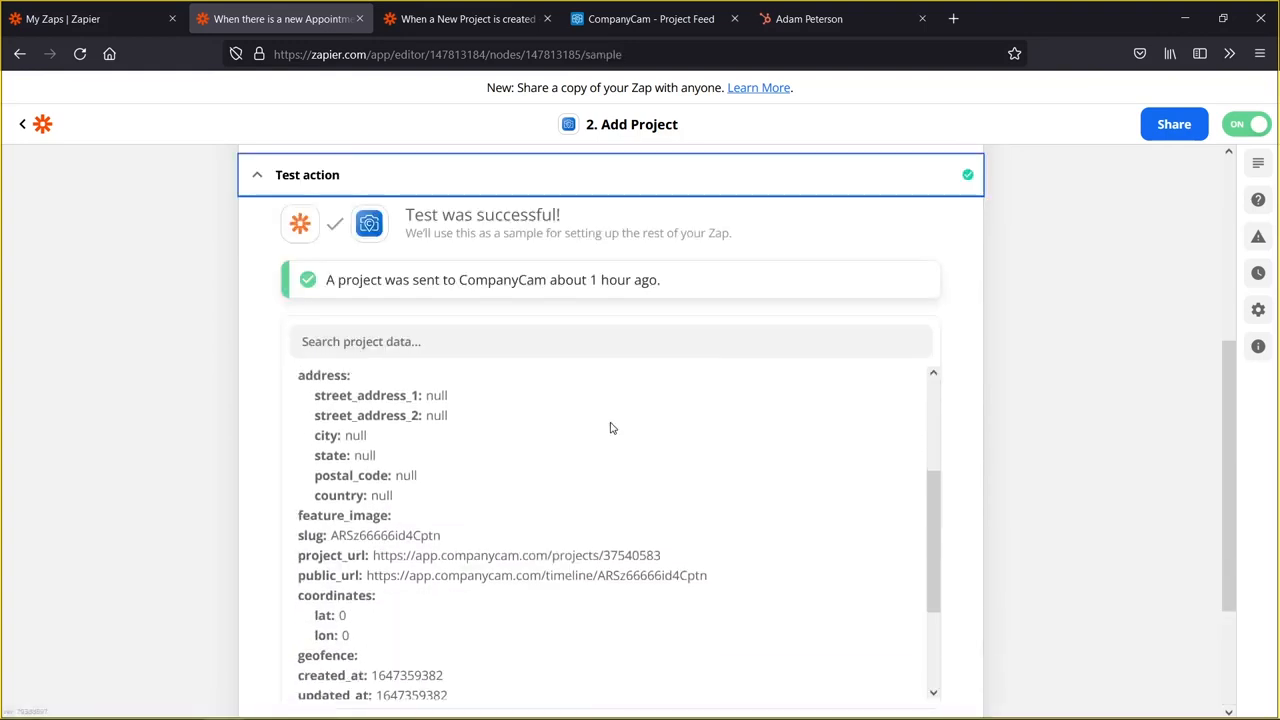
{"action": "scroll", "coordinate": [1122, 443], "scroll_direction": "down", "scroll_amount": 1}
{"action": "scroll", "coordinate": [1122, 443], "scroll_direction": "down", "scroll_amount": 1}
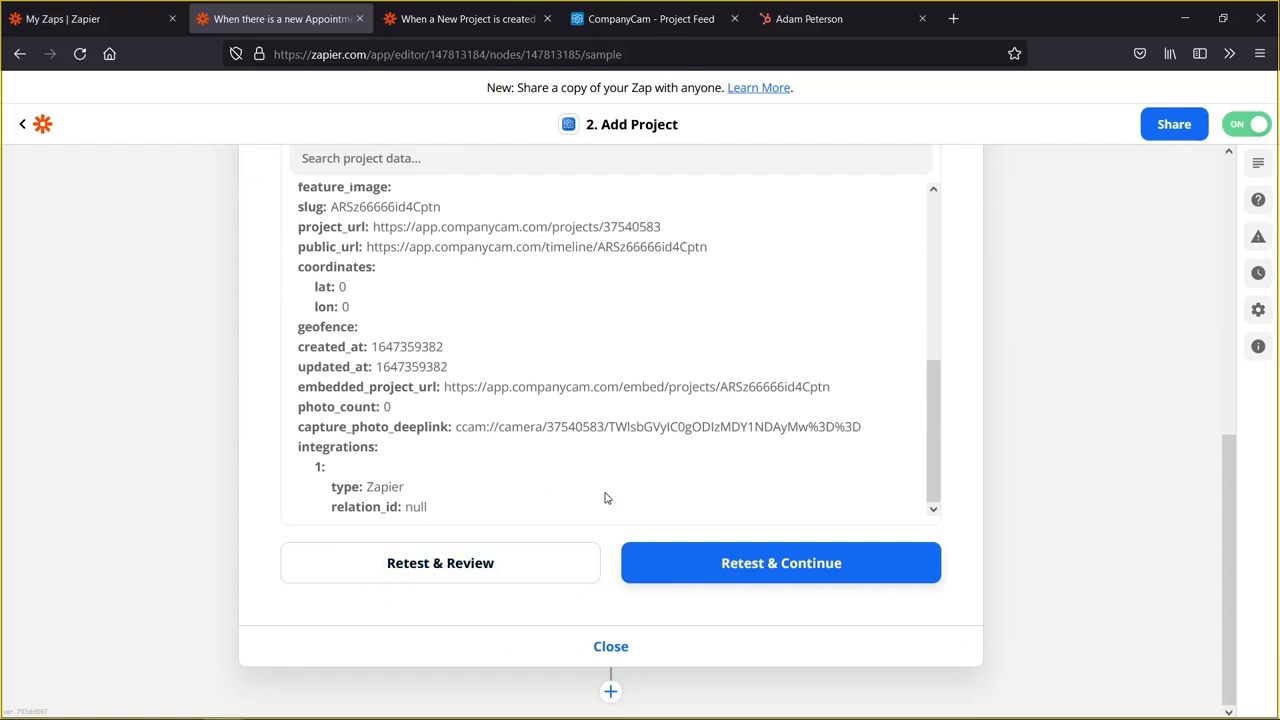
{"action": "scroll", "coordinate": [603, 497], "scroll_direction": "up", "scroll_amount": 3}
{"action": "scroll", "coordinate": [587, 395], "scroll_direction": "up", "scroll_amount": 5}
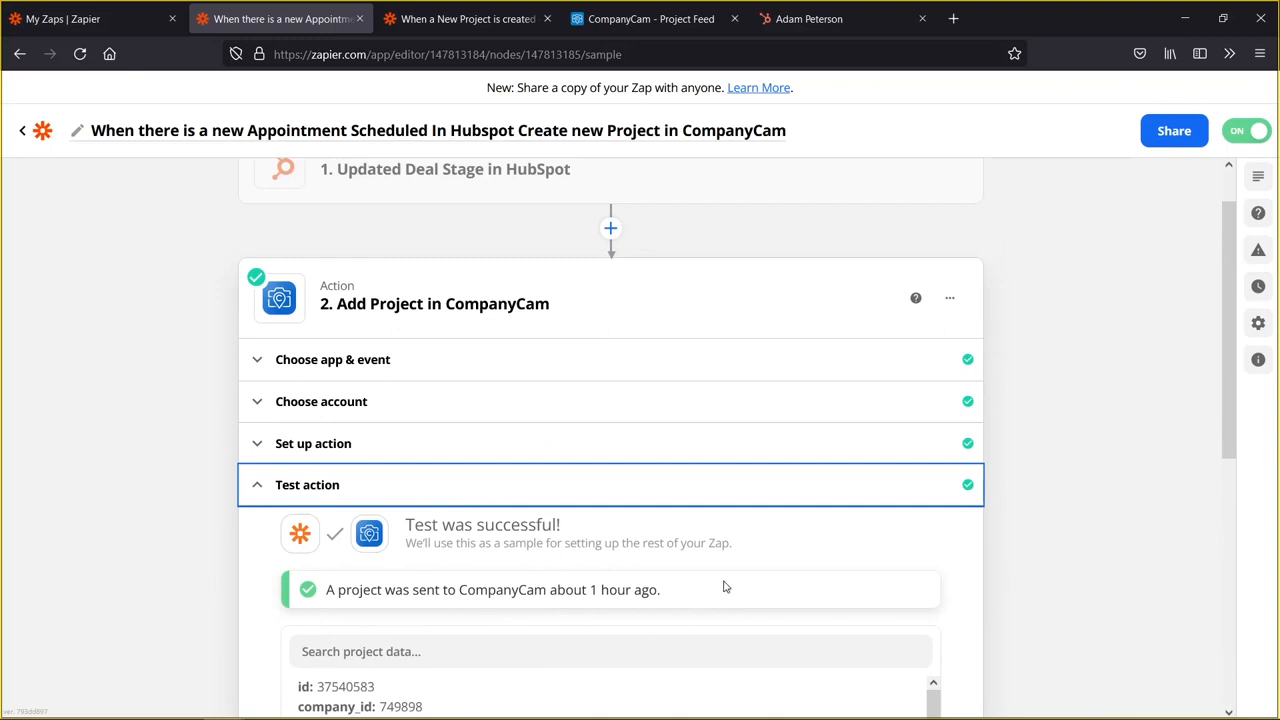
- View the CompanyCam project feed, switch to HubSpot and return from the open deal to the deals list
{"action": "left_click", "coordinate": [677, 29]}
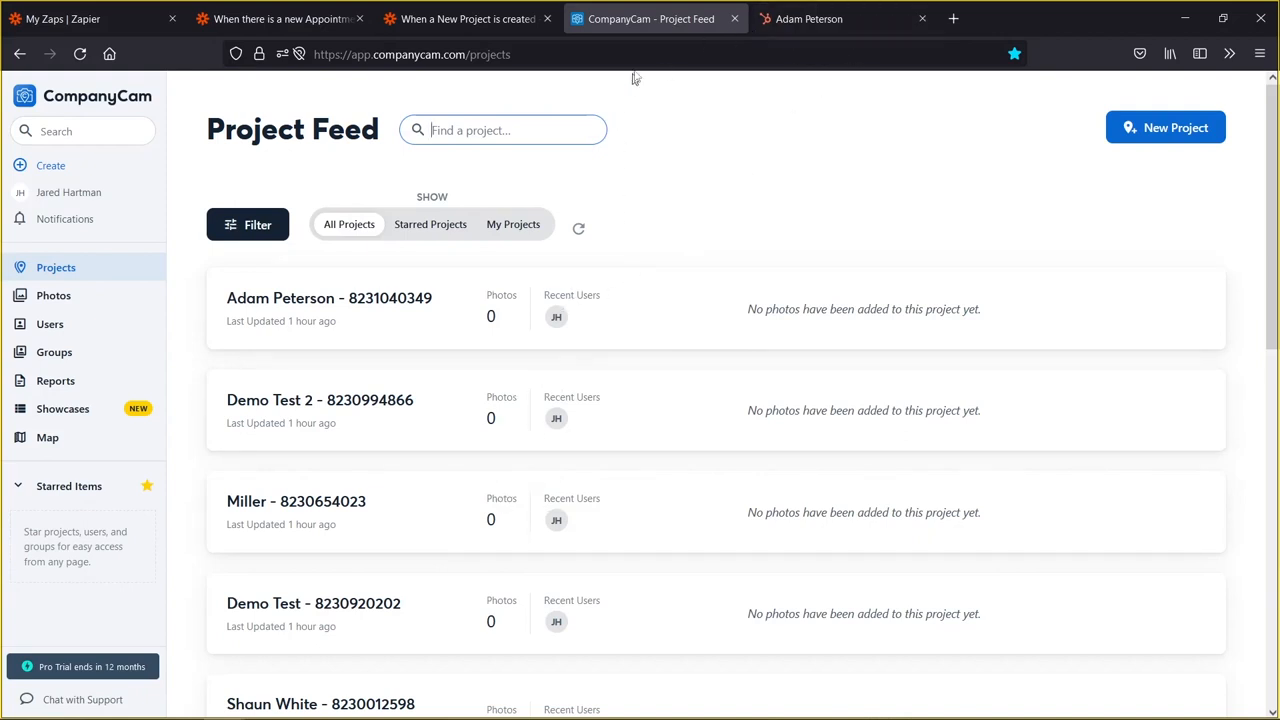
{"action": "left_click", "coordinate": [819, 23]}
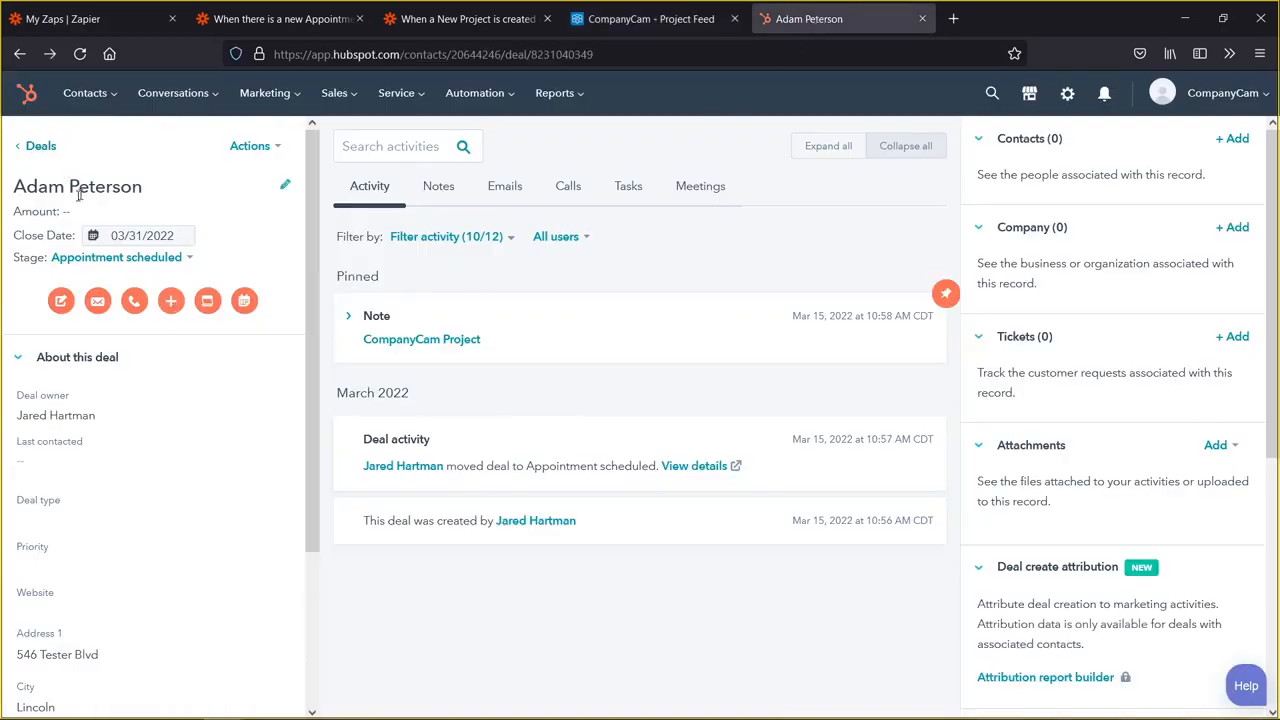
{"action": "left_click", "coordinate": [43, 147]}
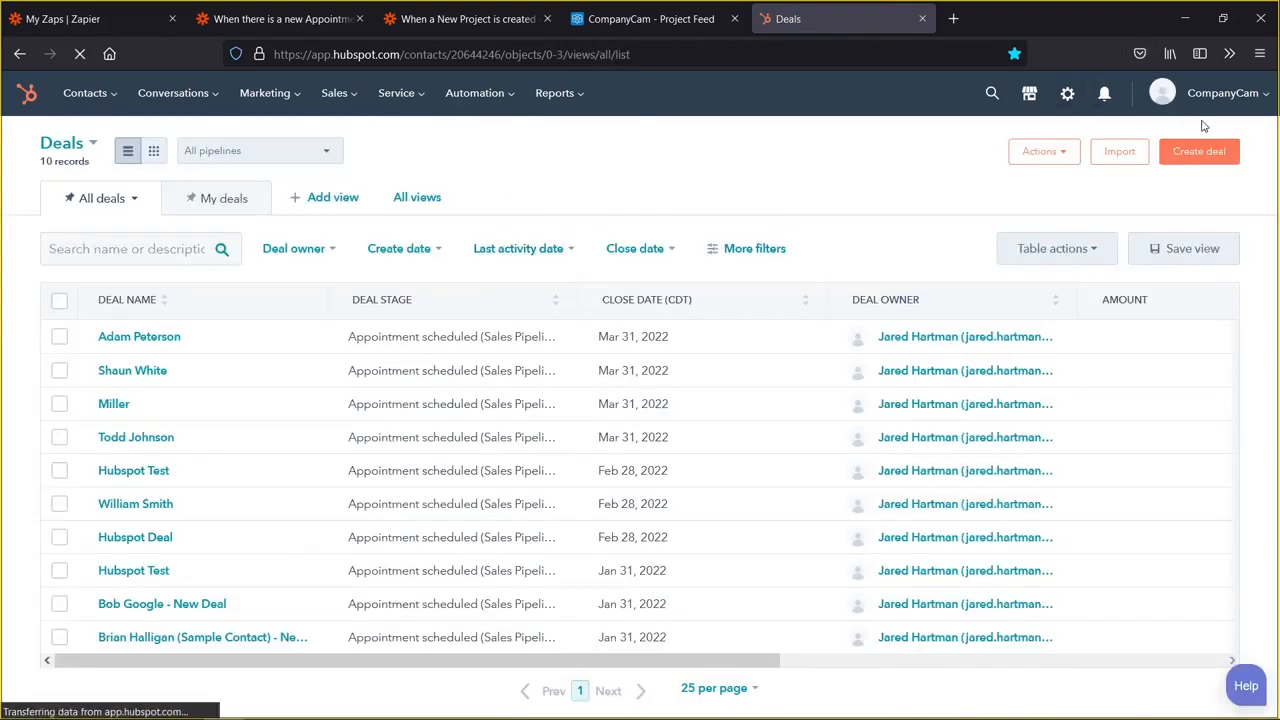
- Create a HubSpot deal named Demo Deal in the Sales Pipeline at the Appointment scheduled stage, leaving the address fields empty
{"action": "left_click", "coordinate": [1200, 158]}
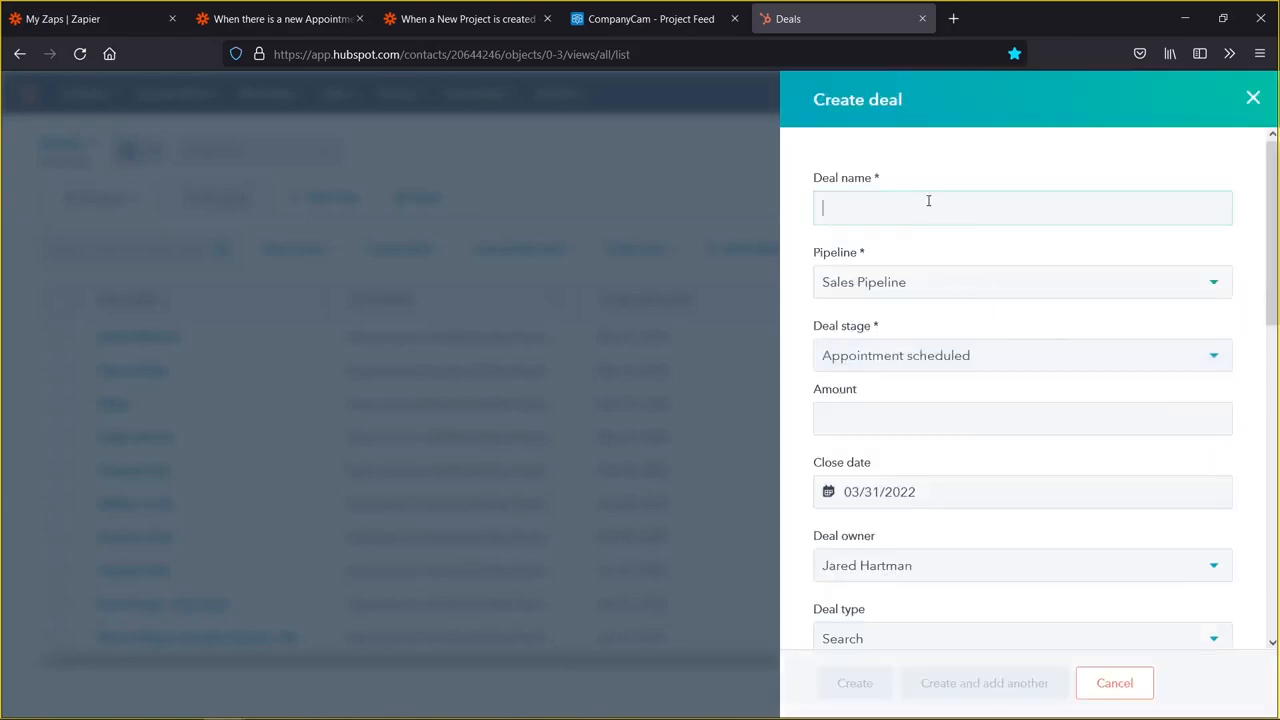
{"action": "type", "text": "F"}
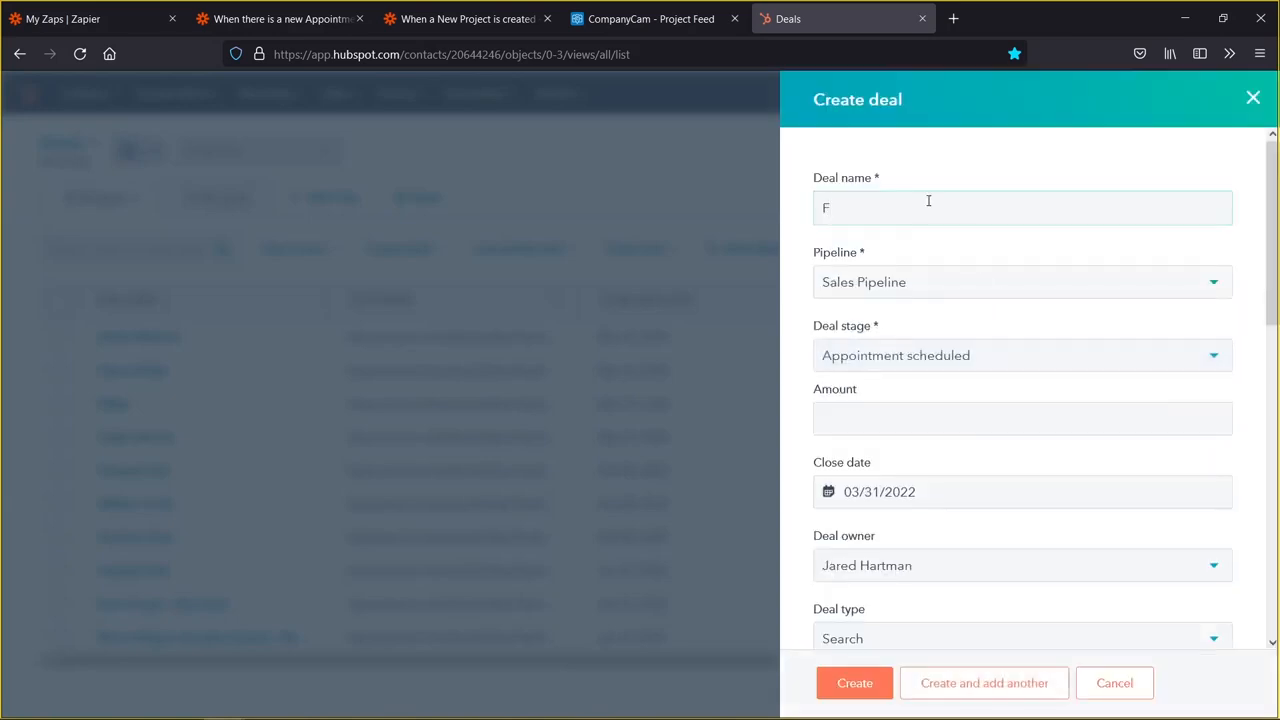
{"action": "key", "text": "BackSpace"}
{"action": "type", "text": "Demo Deal"}
{"action": "scroll", "coordinate": [960, 460], "scroll_direction": "down", "scroll_amount": 3}
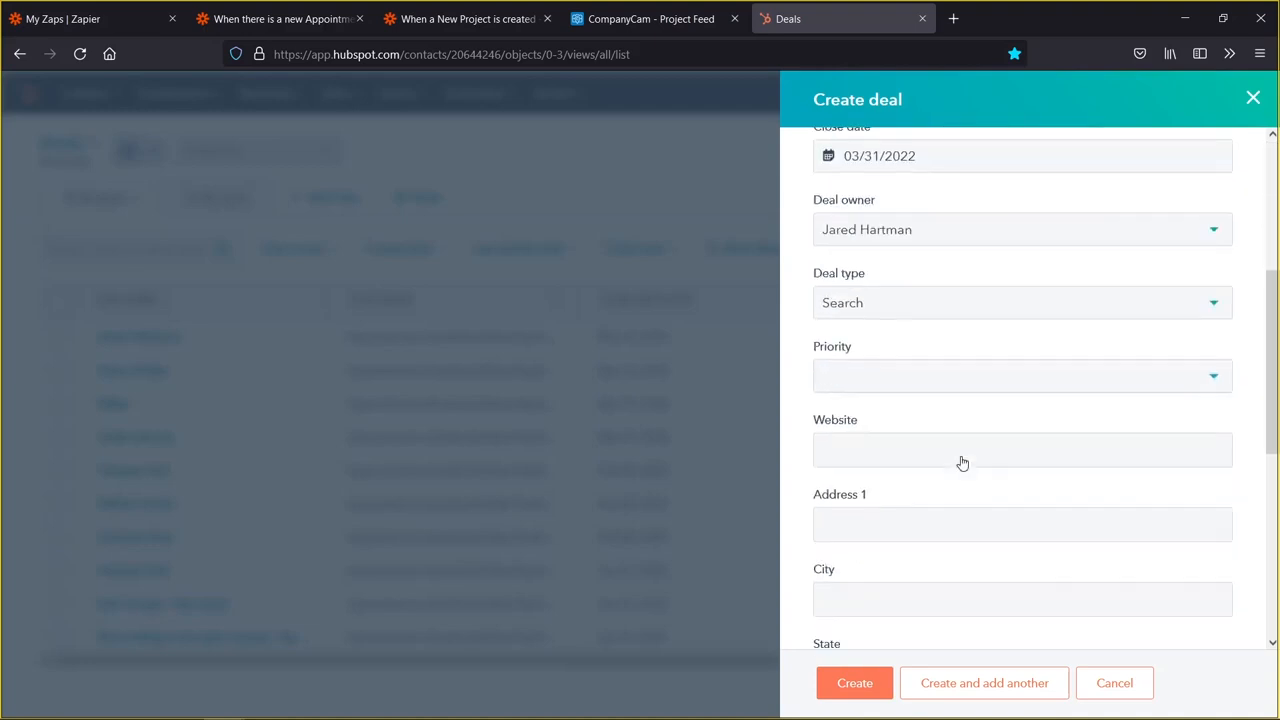
{"action": "scroll", "coordinate": [882, 360], "scroll_direction": "down", "scroll_amount": 1}
{"action": "scroll", "coordinate": [988, 471], "scroll_direction": "down", "scroll_amount": 2}
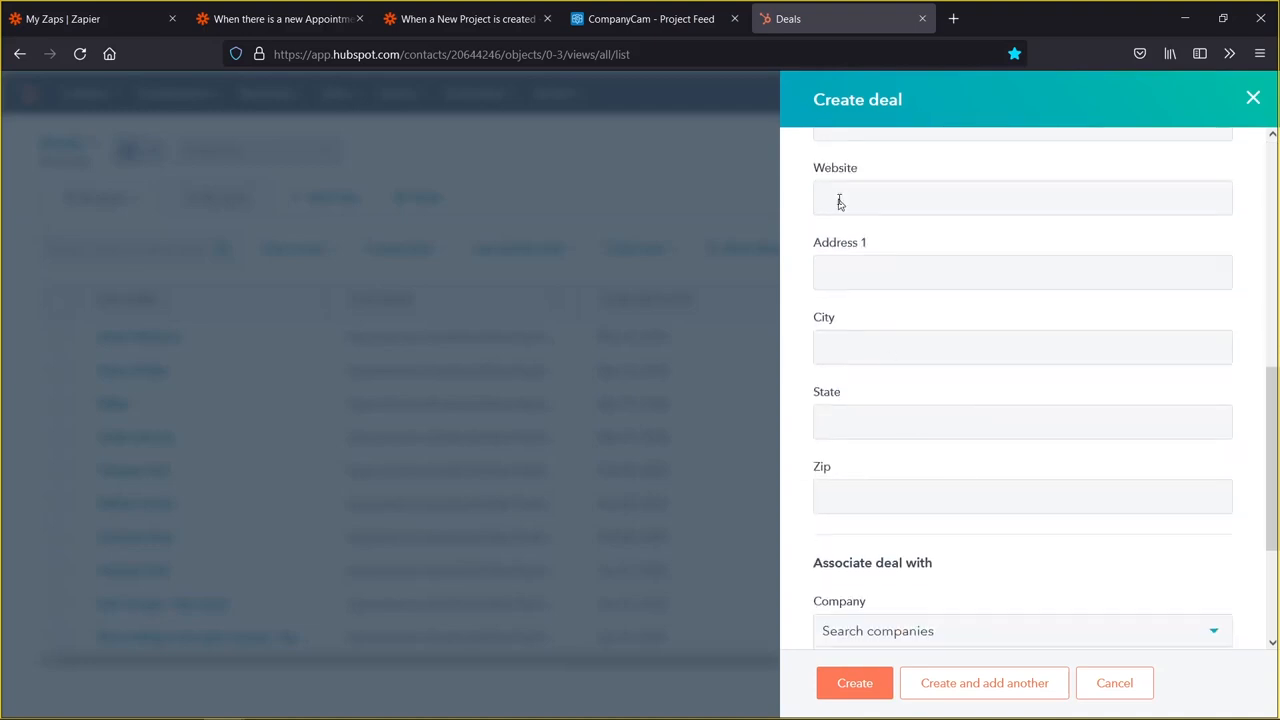
{"action": "scroll", "coordinate": [993, 384], "scroll_direction": "down", "scroll_amount": 2}
{"action": "scroll", "coordinate": [993, 384], "scroll_direction": "down", "scroll_amount": 1}
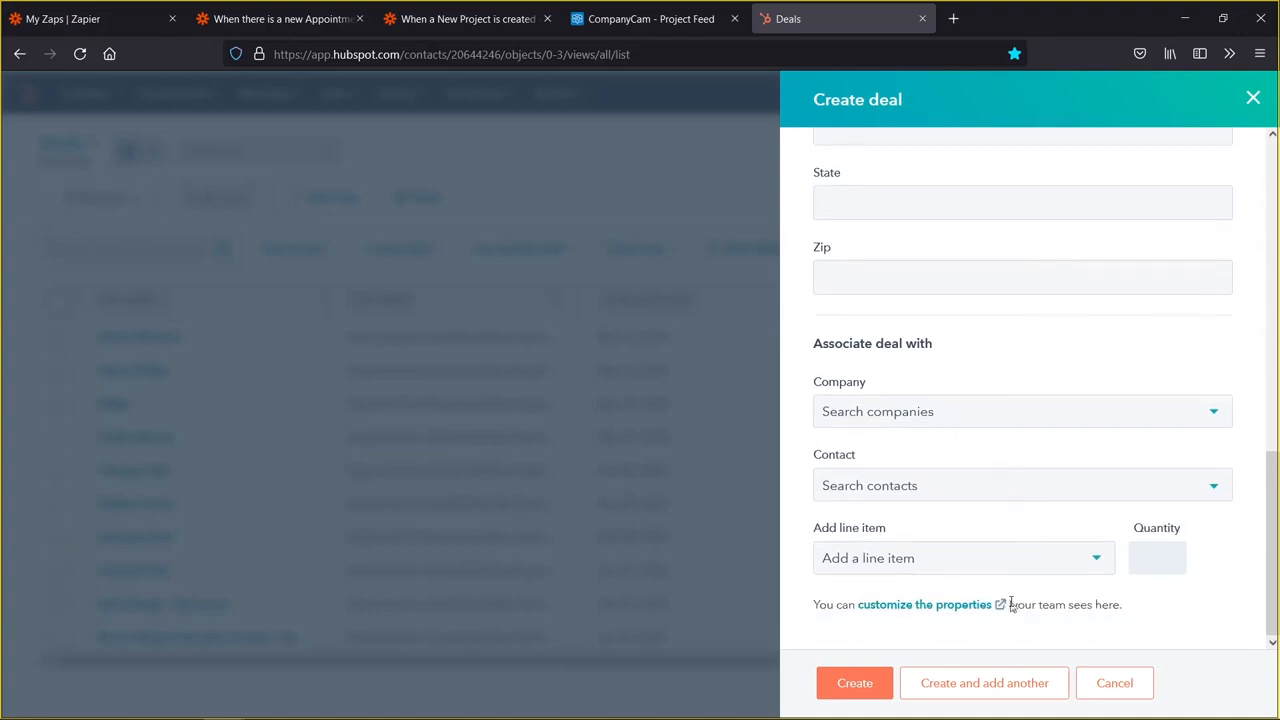
{"action": "left_click", "coordinate": [870, 684]}
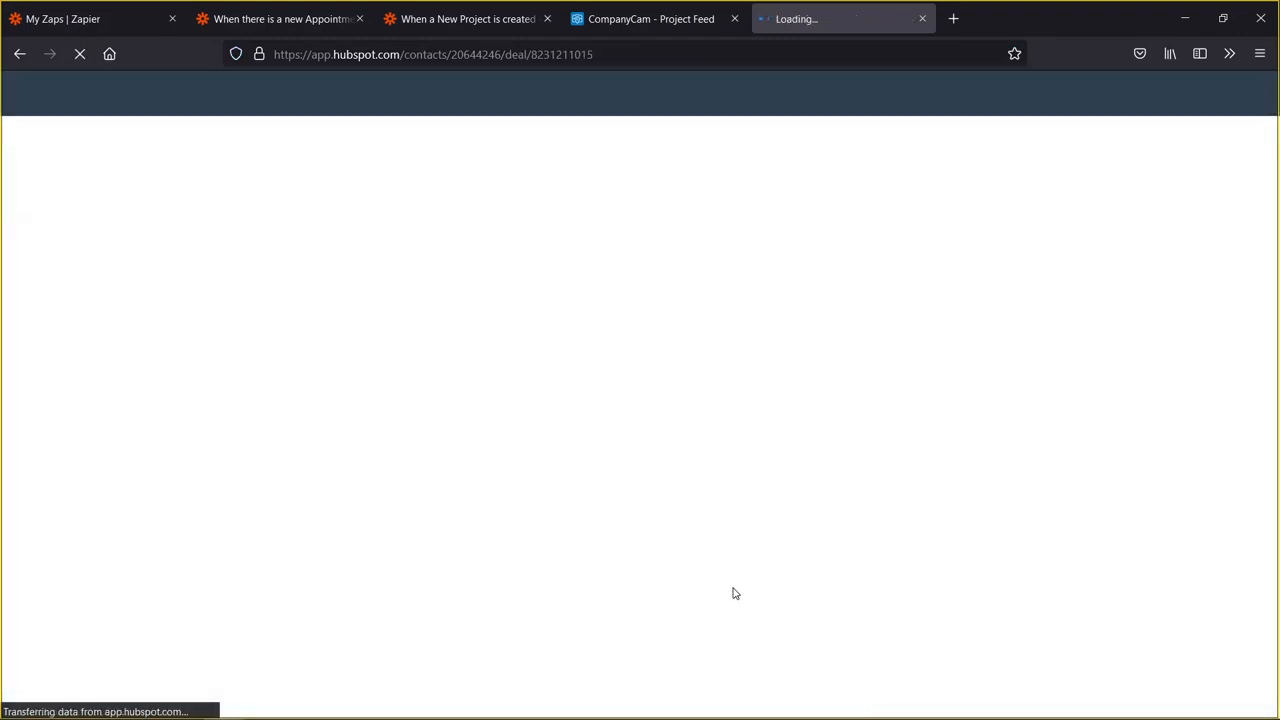
- Switch to the CompanyCam project feed and reload it to check for the new deal's project
{"action": "left_click", "coordinate": [686, 22]}
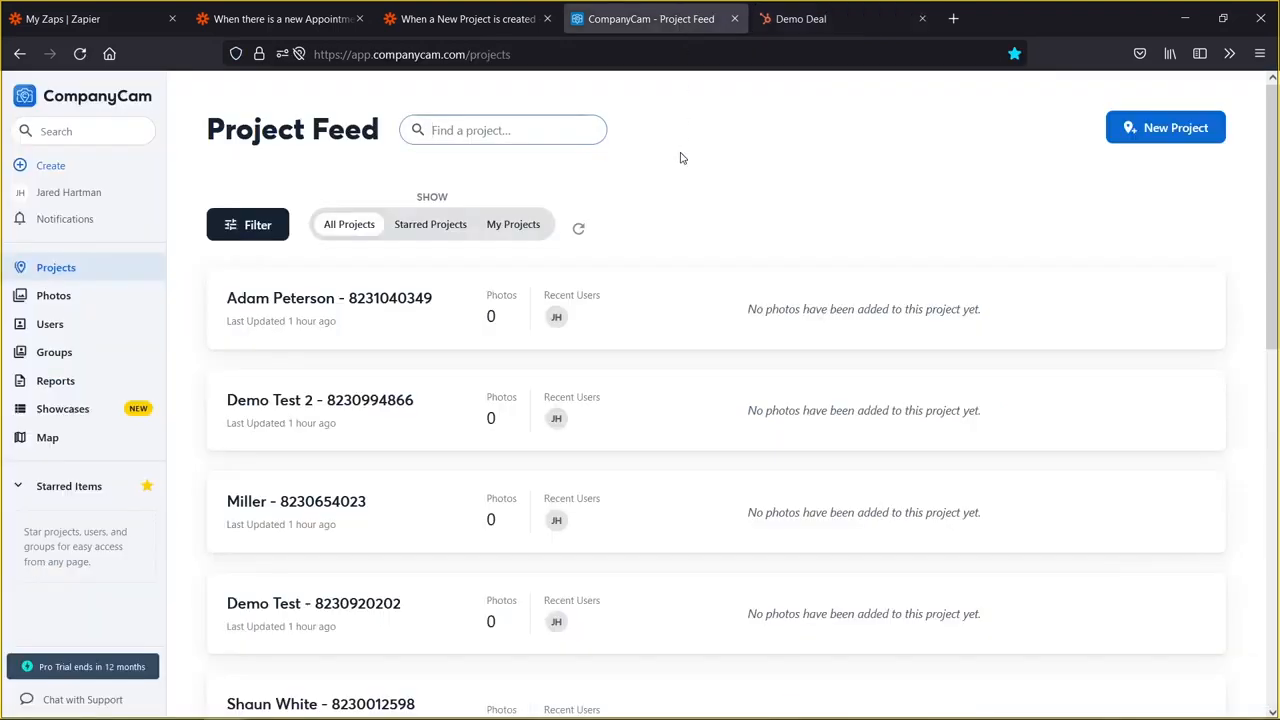
{"action": "left_click", "coordinate": [682, 158]}
{"action": "key", "text": "F5"}
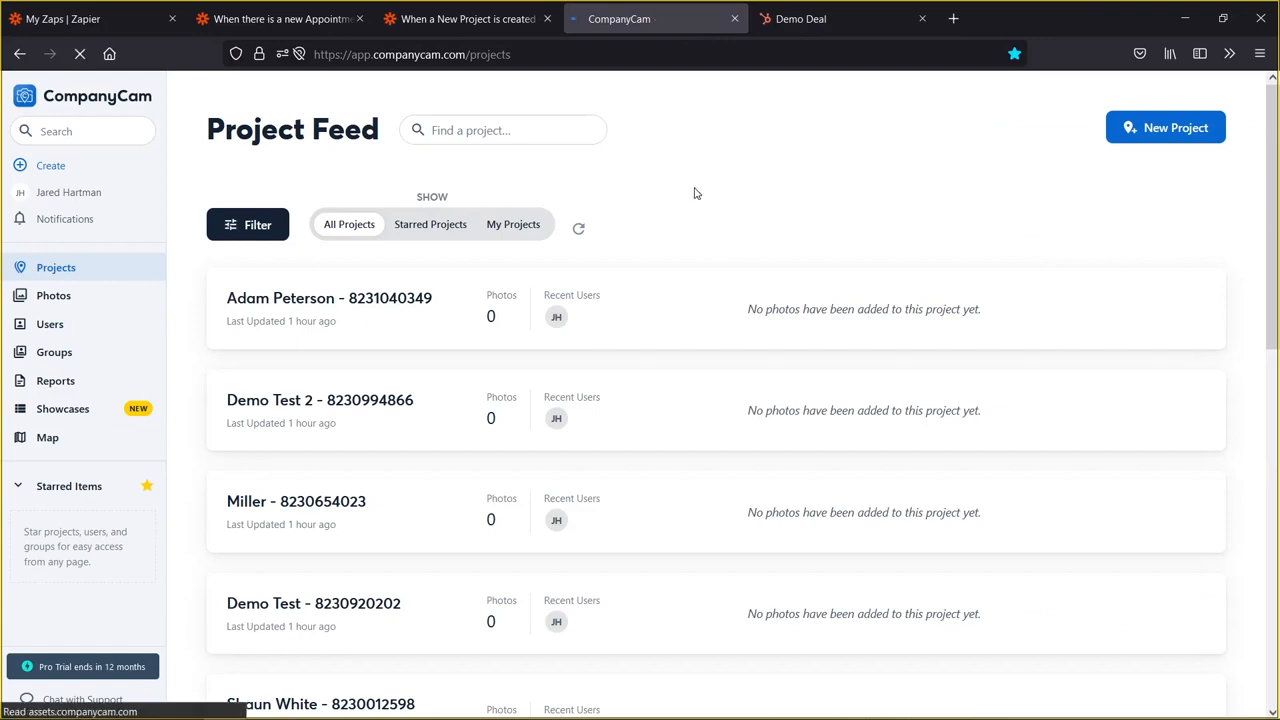
- Switch to the Zap that adds a CompanyCam project link to a HubSpot deal and review its trigger's app, event and account
{"action": "left_click", "coordinate": [475, 19]}
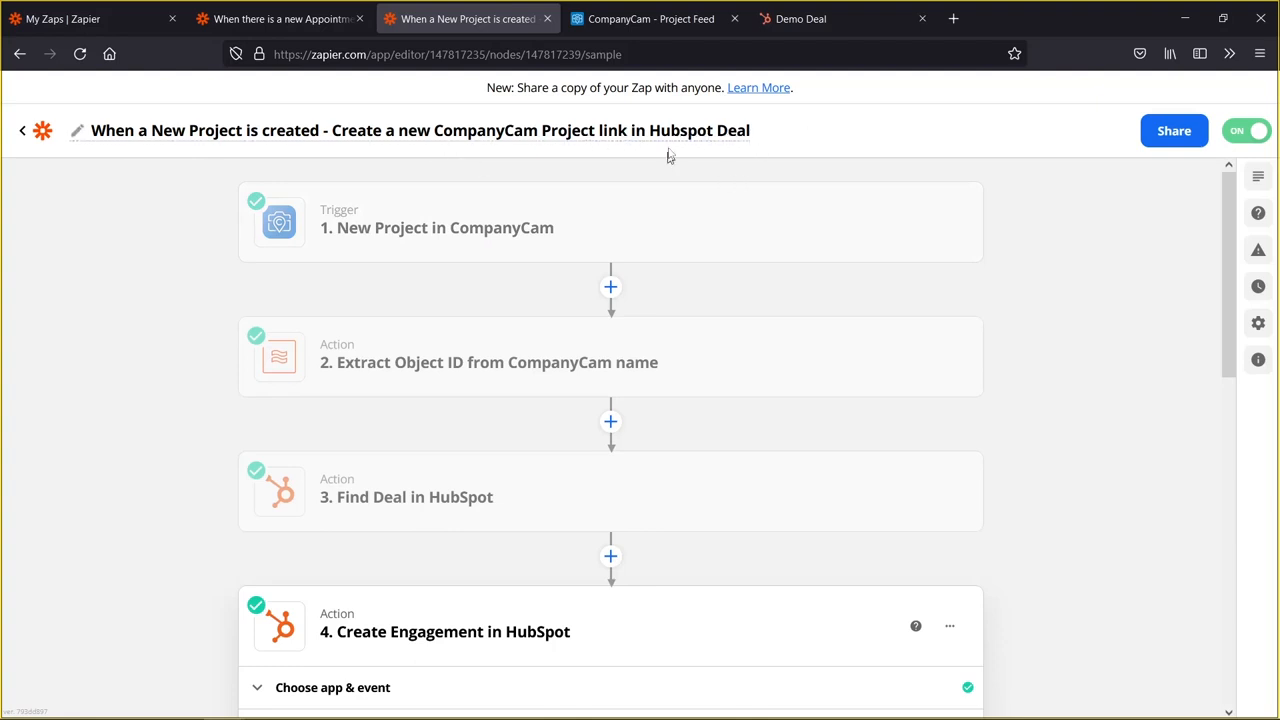
{"action": "left_click", "coordinate": [637, 234]}
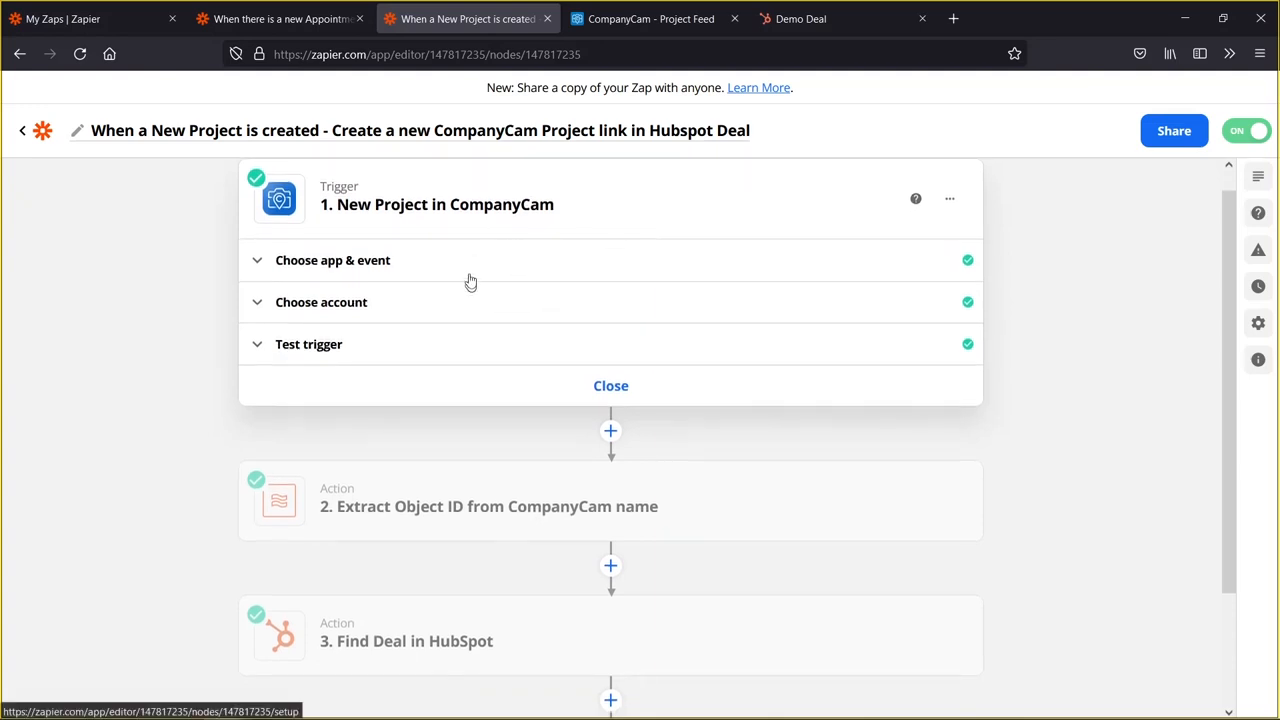
{"action": "left_click", "coordinate": [380, 271]}
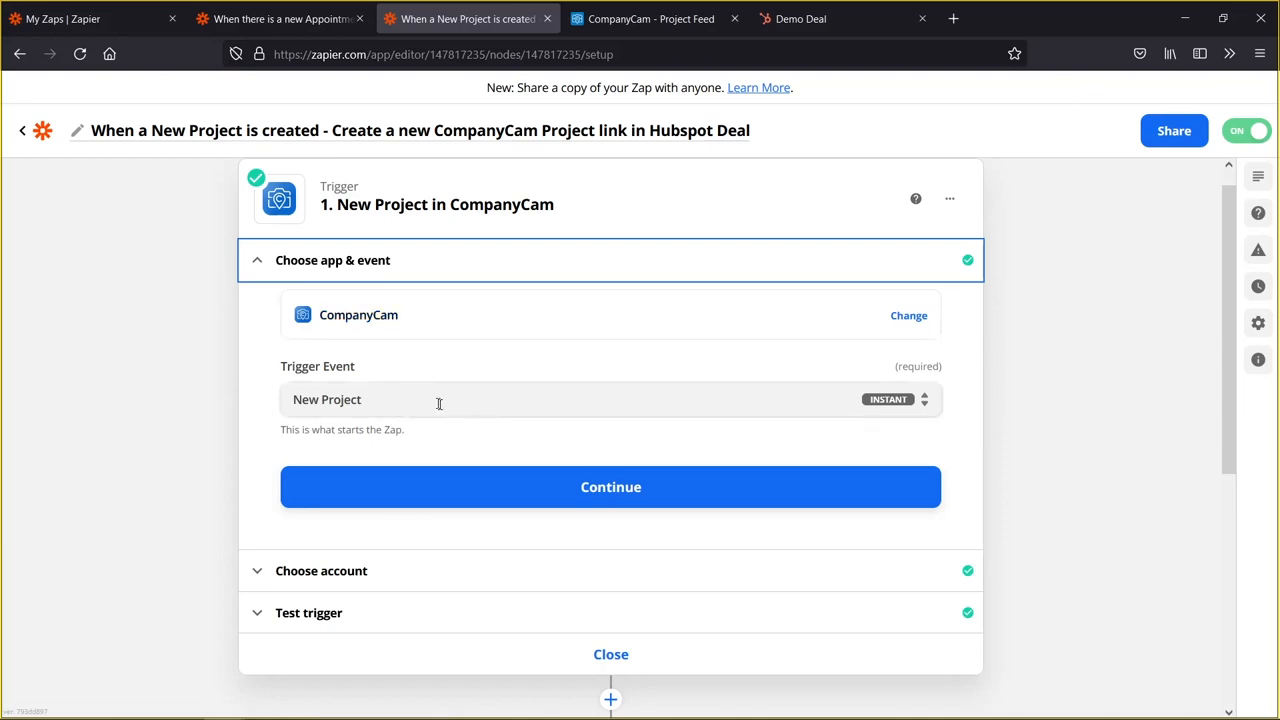
{"action": "left_click", "coordinate": [489, 499]}
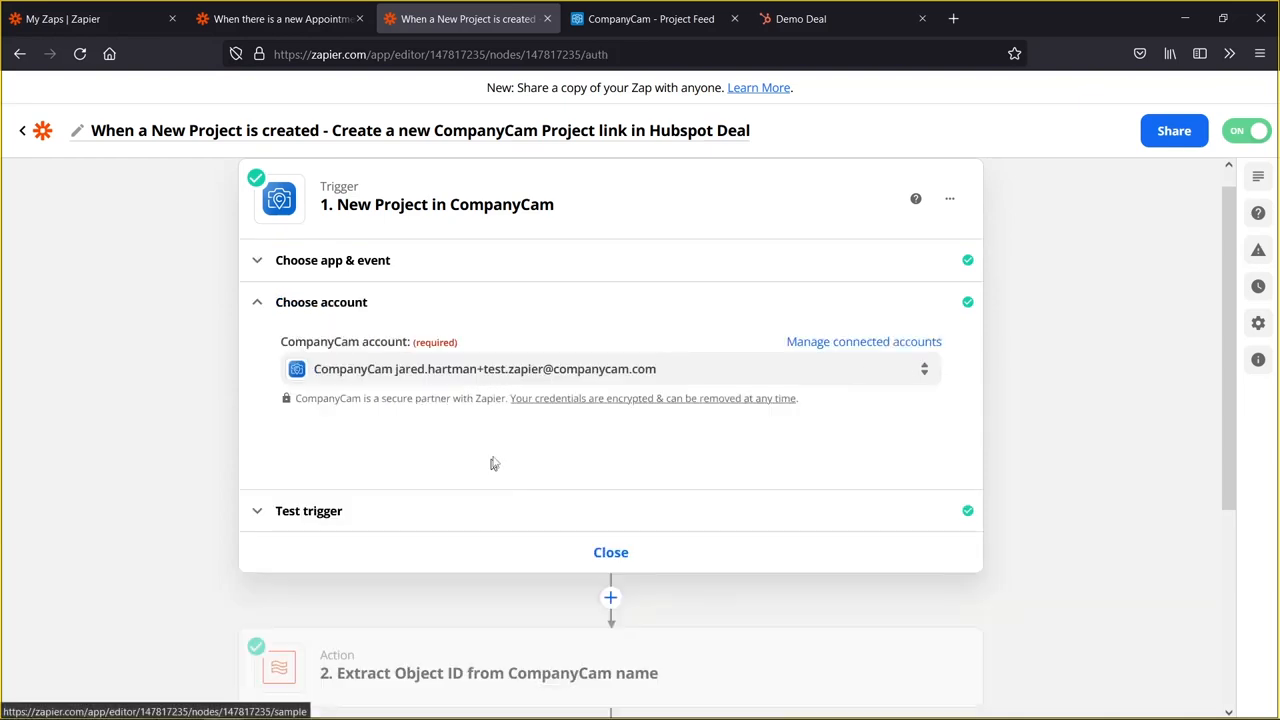
- Review the sample project data in the New Project trigger's test section and continue past the trigger
{"action": "left_click", "coordinate": [367, 527]}
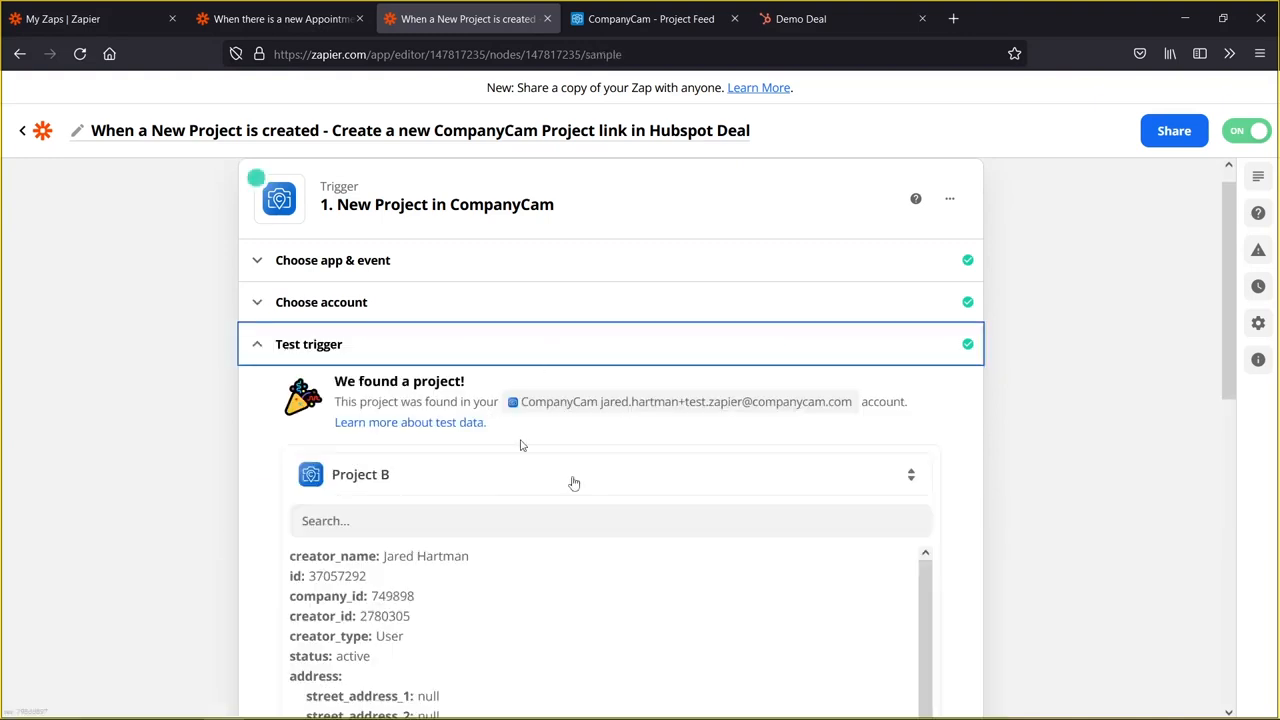
{"action": "scroll", "coordinate": [560, 470], "scroll_direction": "down", "scroll_amount": 6}
{"action": "scroll", "coordinate": [590, 490], "scroll_direction": "up", "scroll_amount": 3}
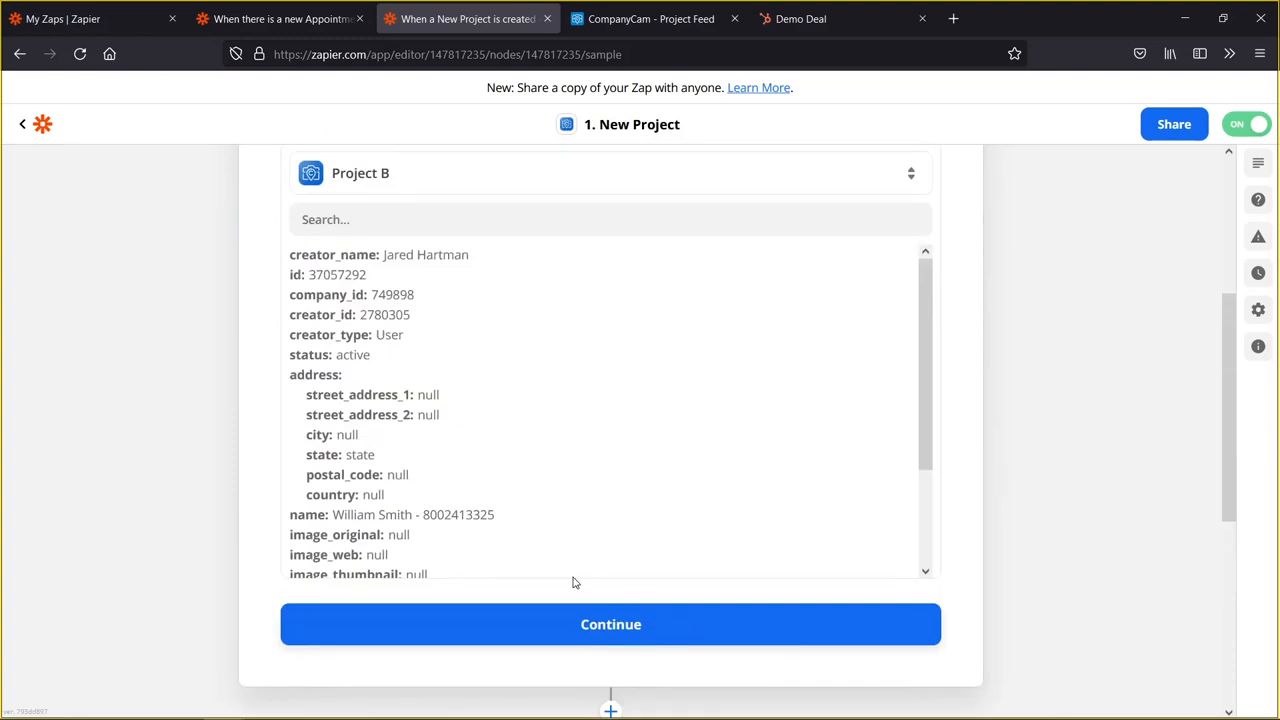
{"action": "scroll", "coordinate": [560, 630], "scroll_direction": "up", "scroll_amount": 1}
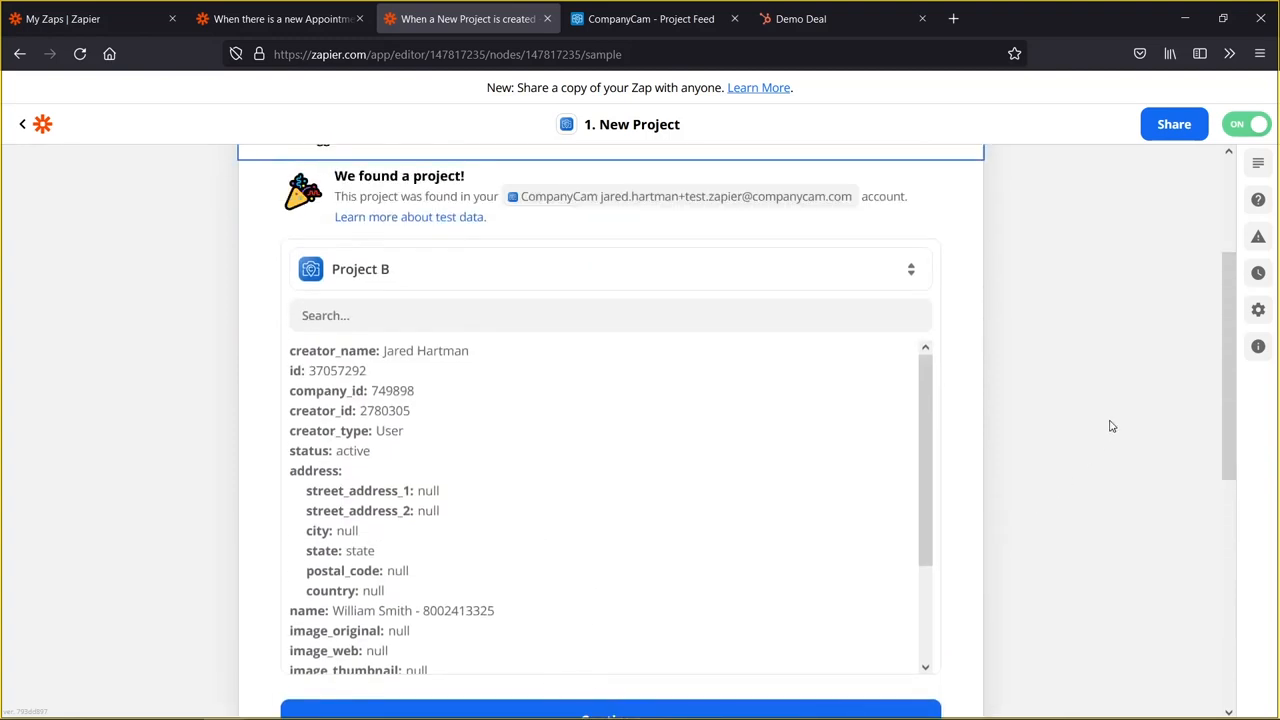
{"action": "scroll", "coordinate": [1090, 472], "scroll_direction": "down", "scroll_amount": 1}
{"action": "left_click", "coordinate": [690, 622]}
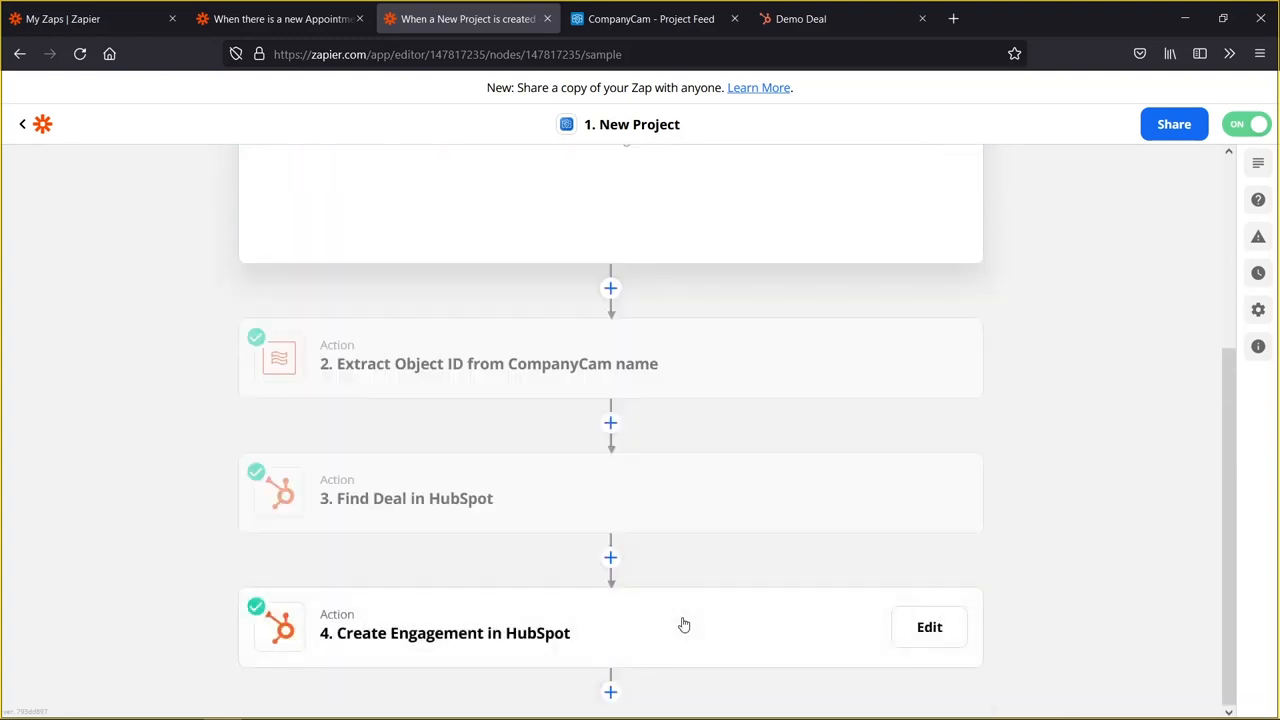
- Open the Extract Object ID action's app and event, view the Format option among the alternative actions, and close the chooser without changes
{"action": "left_click", "coordinate": [600, 337]}
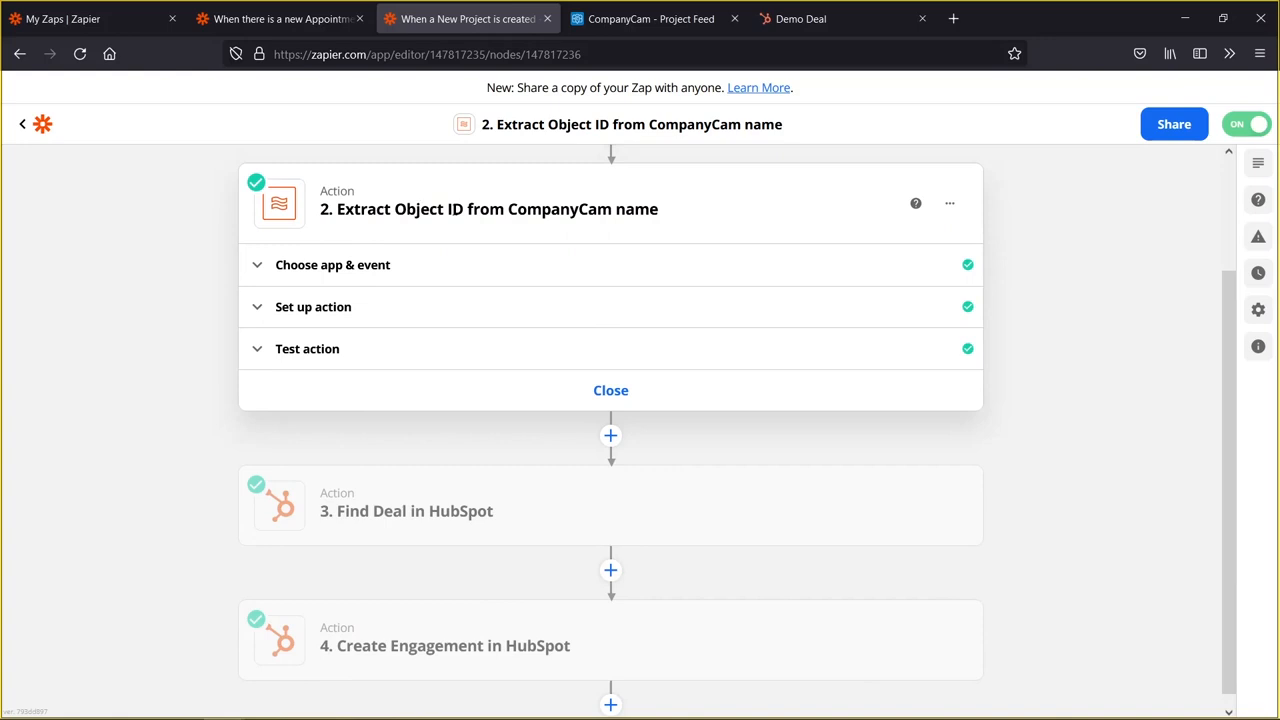
{"action": "left_click", "coordinate": [318, 270]}
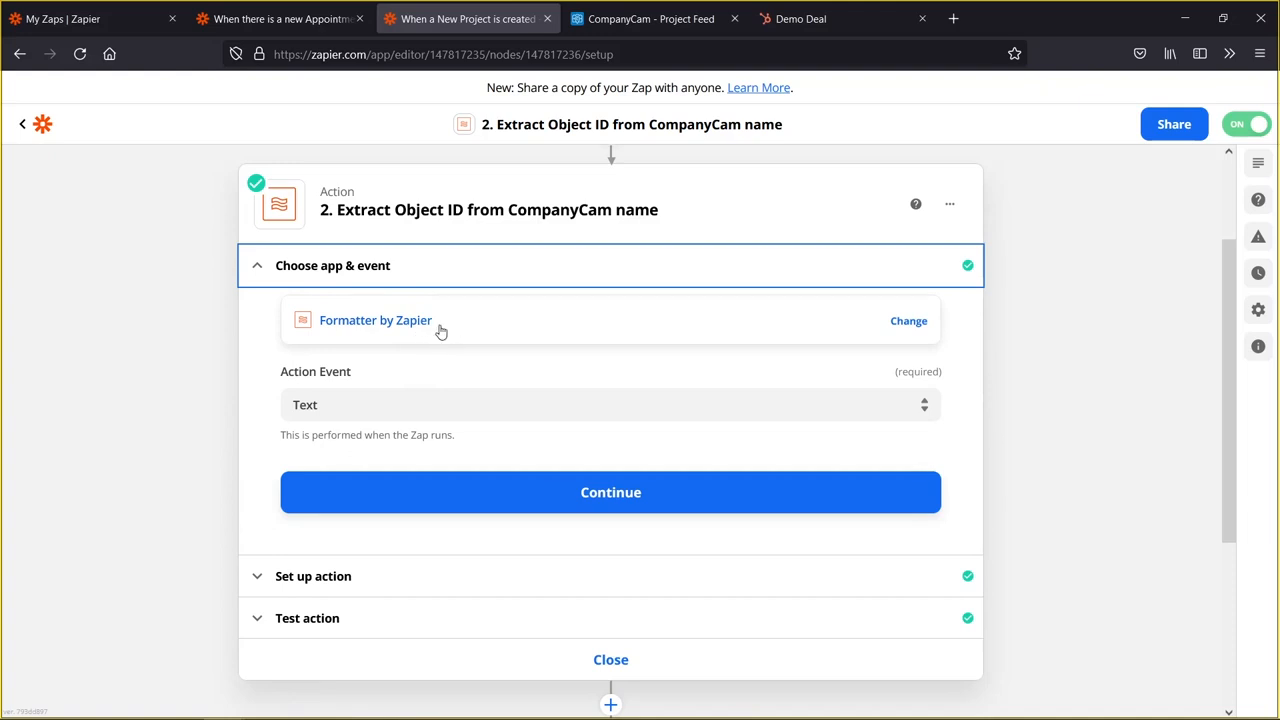
{"action": "left_click", "coordinate": [559, 326]}
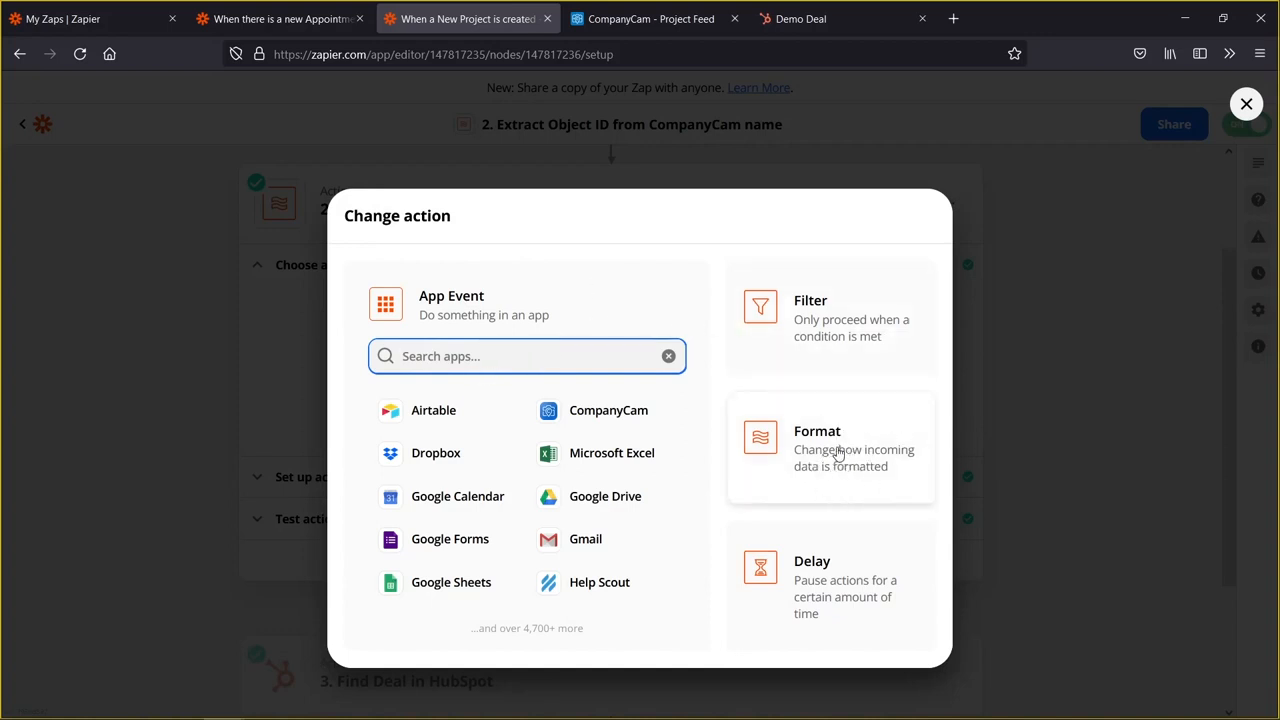
{"action": "left_click", "coordinate": [176, 313]}
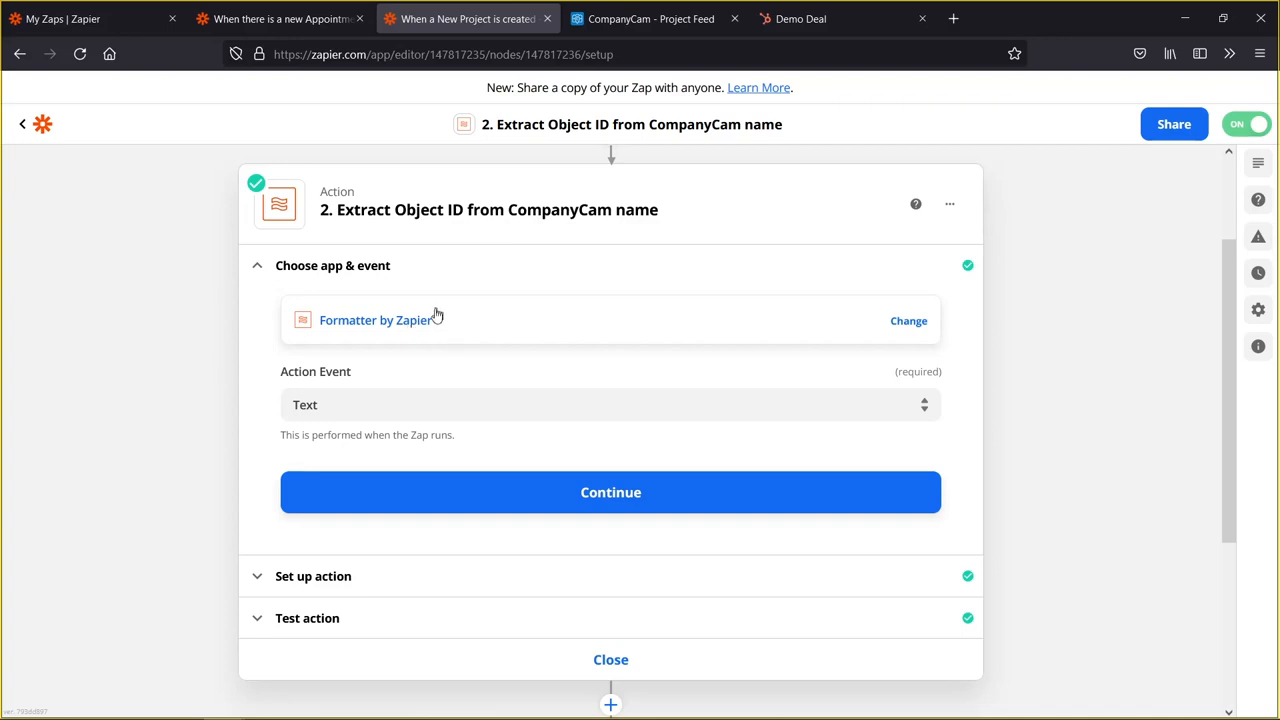
- Select Text as the Formatter action event for the Extract Object ID action and continue to its setup
{"action": "left_click", "coordinate": [371, 401]}
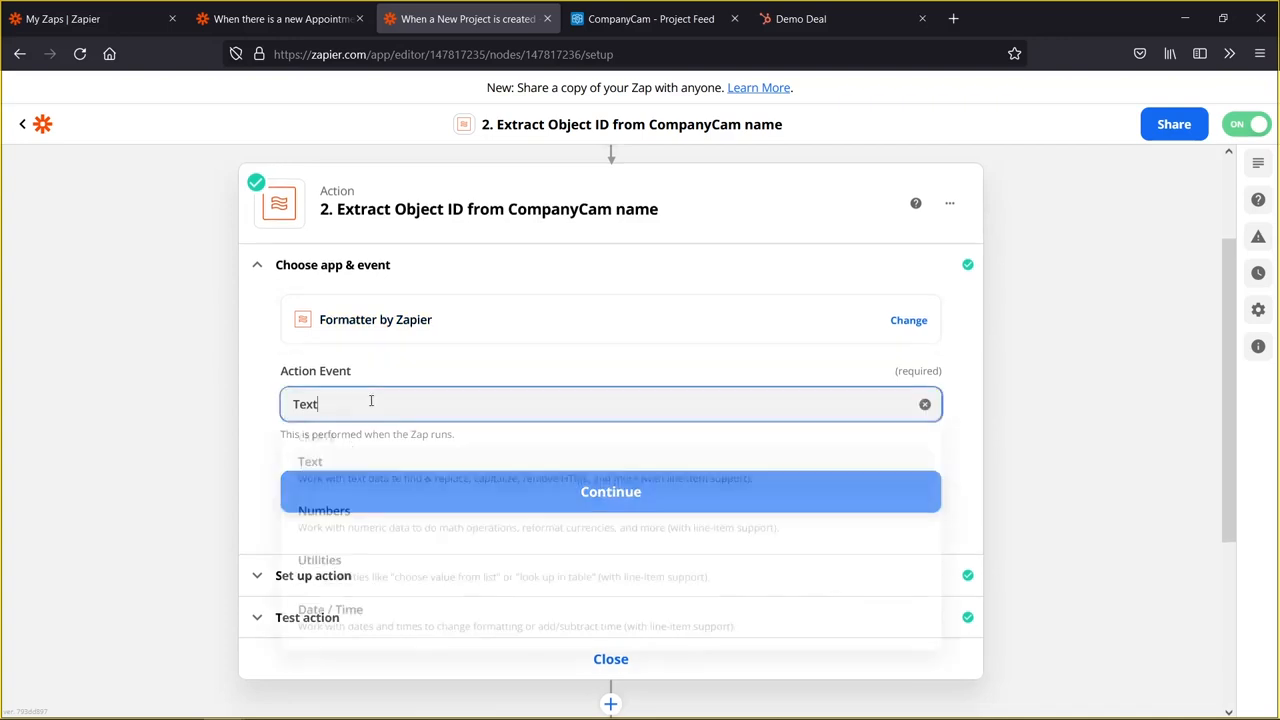
{"action": "left_click", "coordinate": [376, 471]}
{"action": "left_click", "coordinate": [422, 497]}
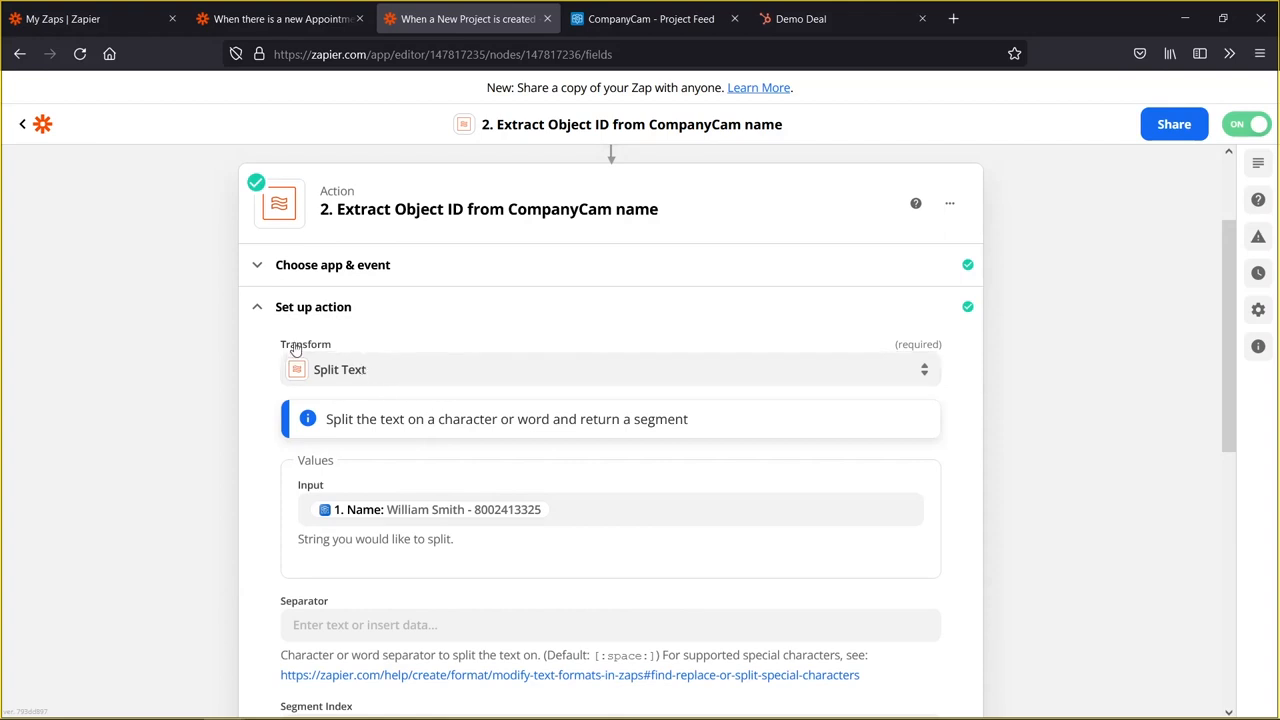
- Look through the available text transforms and select Split Text as the action's Transform
{"action": "left_click", "coordinate": [399, 382]}
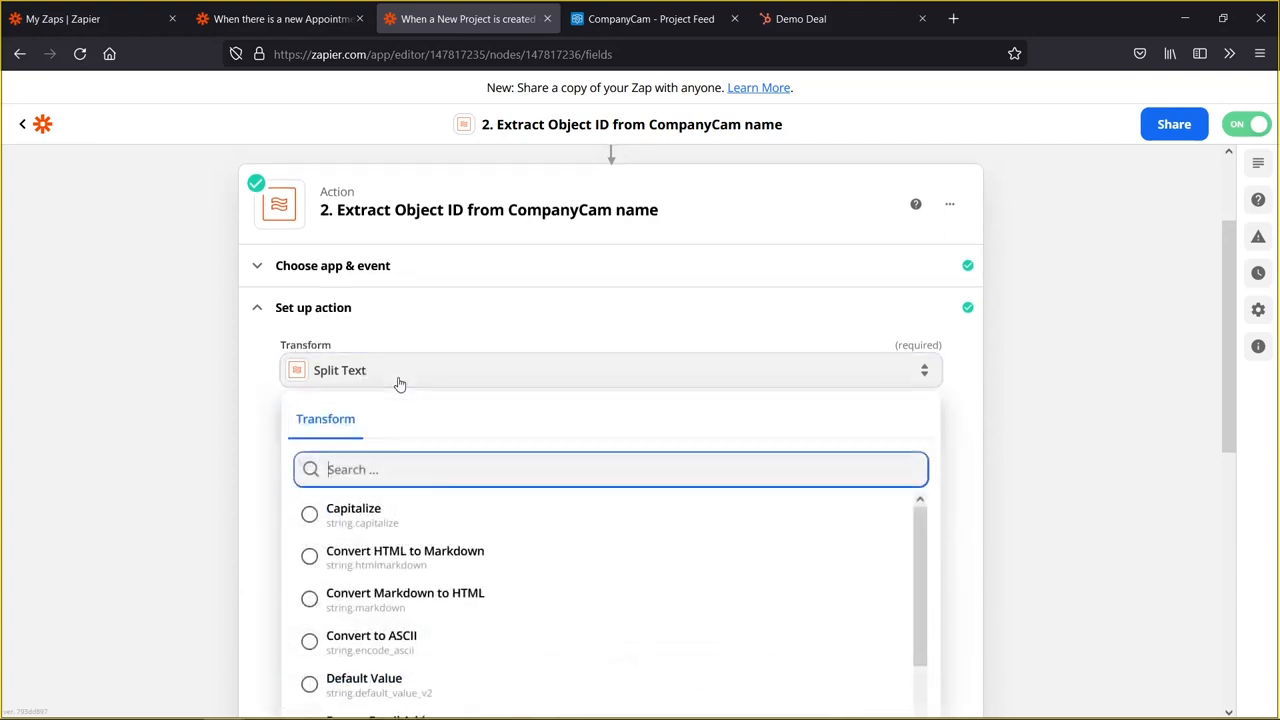
{"action": "scroll", "coordinate": [501, 606], "scroll_direction": "down", "scroll_amount": 5}
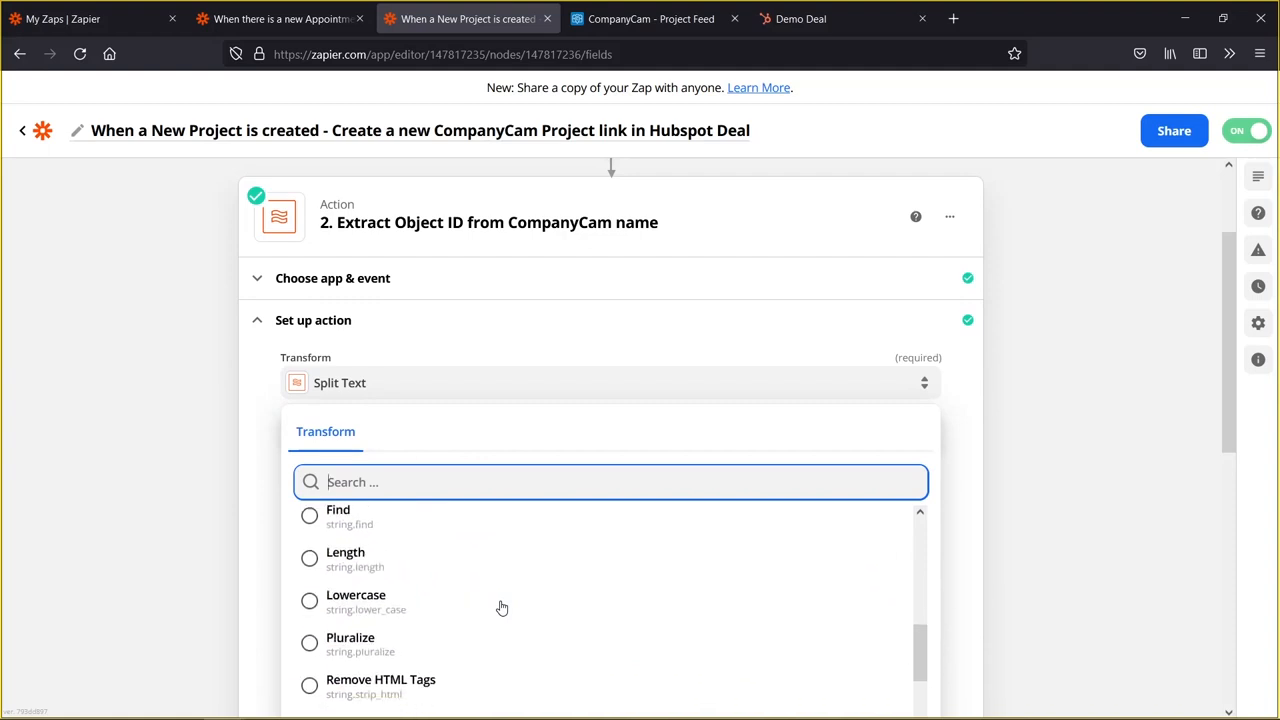
{"action": "scroll", "coordinate": [501, 606], "scroll_direction": "down", "scroll_amount": 3}
{"action": "scroll", "coordinate": [471, 586], "scroll_direction": "up", "scroll_amount": 3}
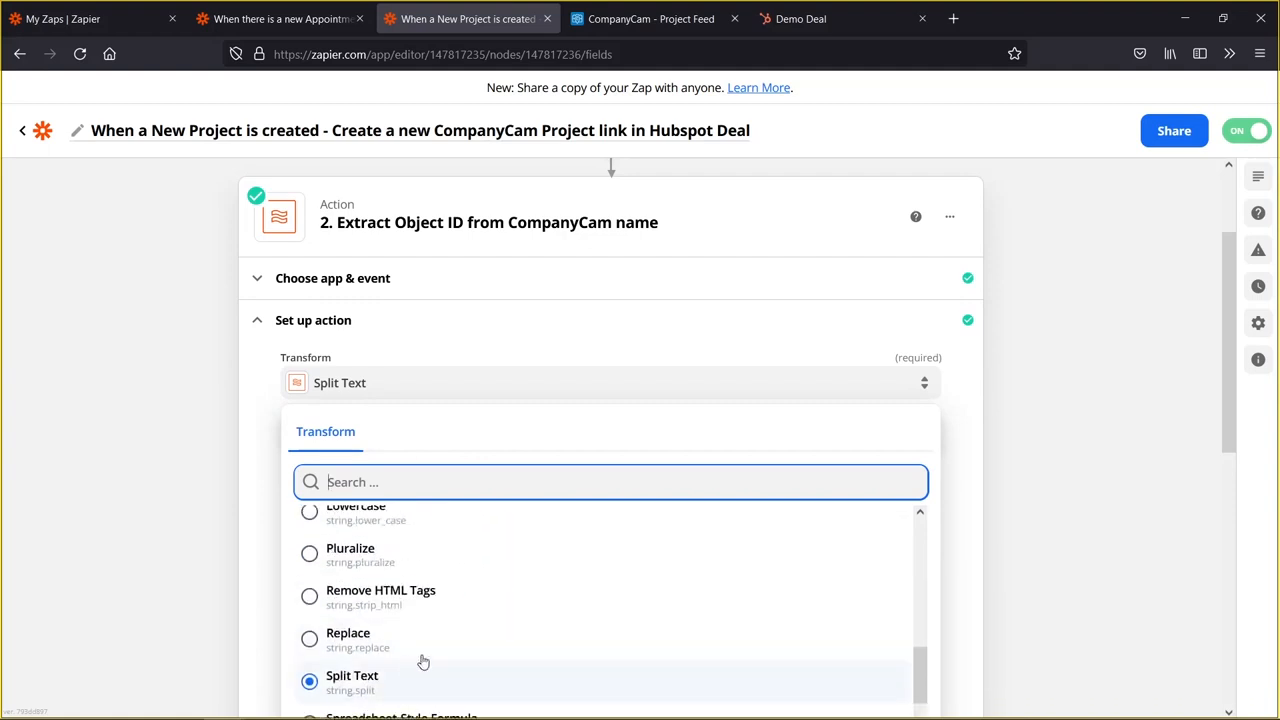
{"action": "left_click", "coordinate": [374, 684]}
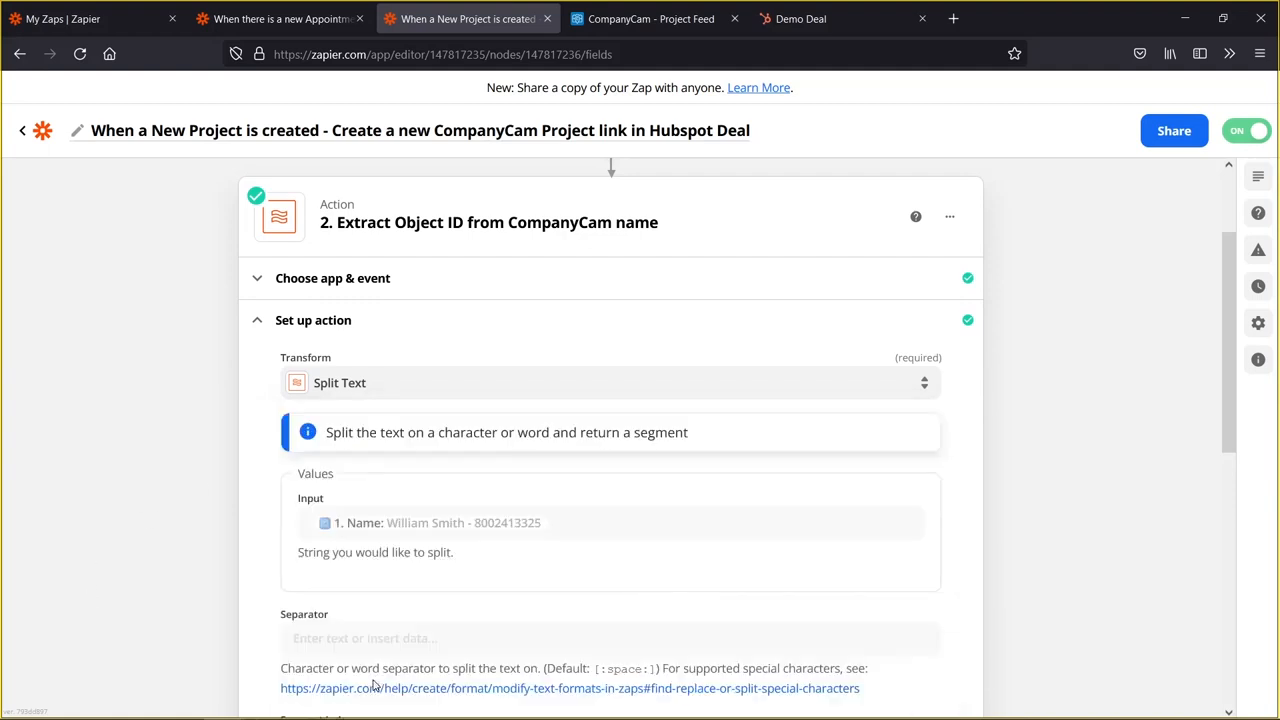
- Leave the Separator blank and set the Segment Index to Last for the Split Text transform
{"action": "scroll", "coordinate": [510, 468], "scroll_direction": "down", "scroll_amount": 2}
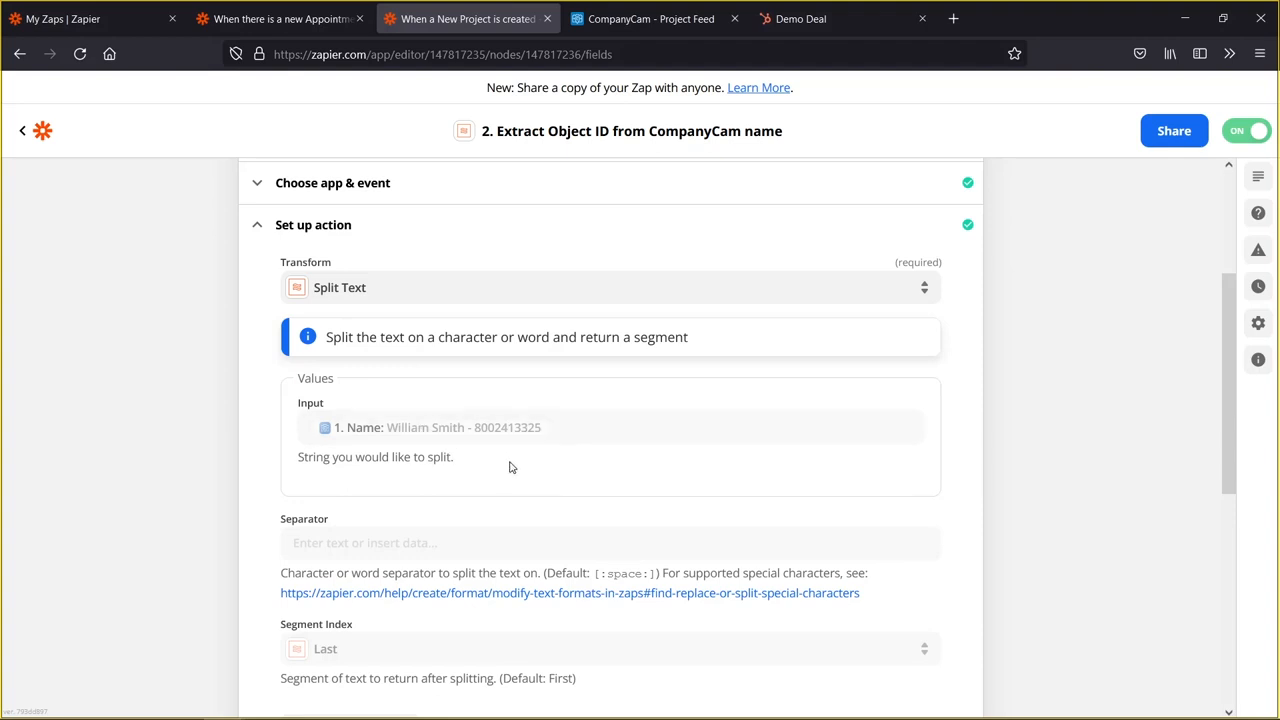
{"action": "scroll", "coordinate": [509, 467], "scroll_direction": "down", "scroll_amount": 3}
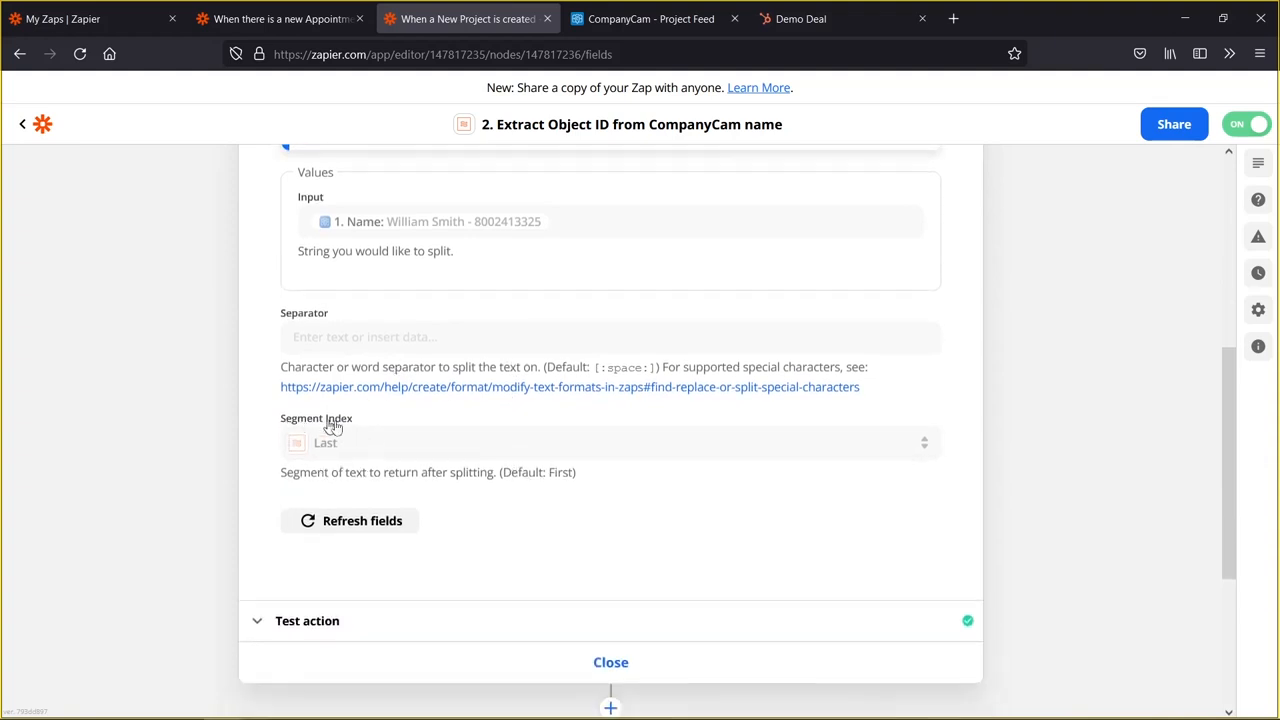
{"action": "left_click", "coordinate": [406, 452]}
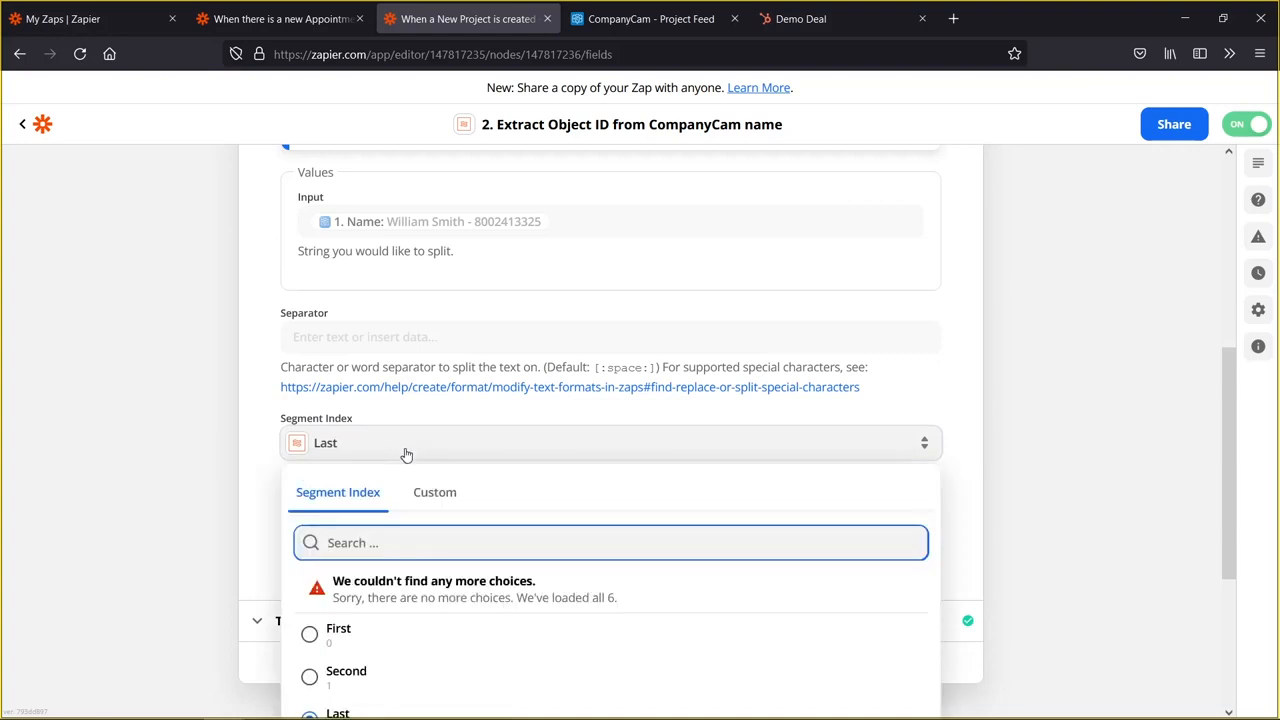
{"action": "scroll", "coordinate": [417, 551], "scroll_direction": "down", "scroll_amount": 2}
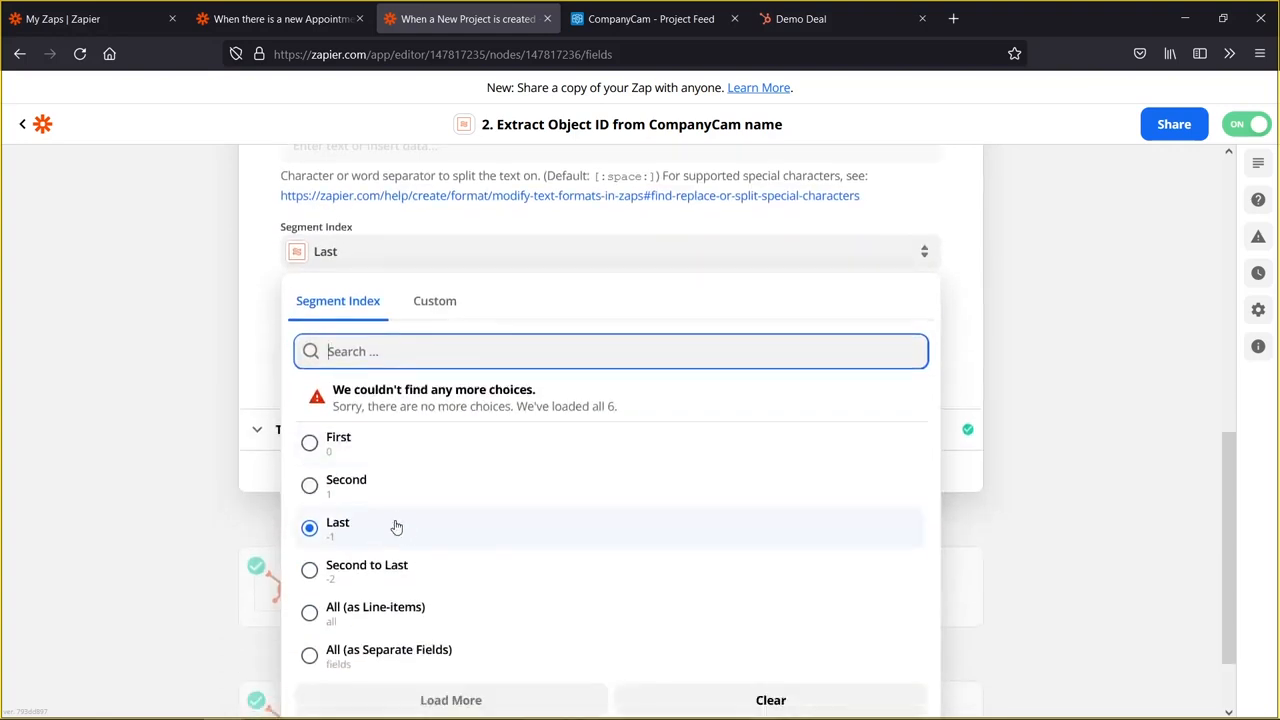
{"action": "left_click", "coordinate": [396, 526]}
{"action": "scroll", "coordinate": [500, 413], "scroll_direction": "up", "scroll_amount": 2}
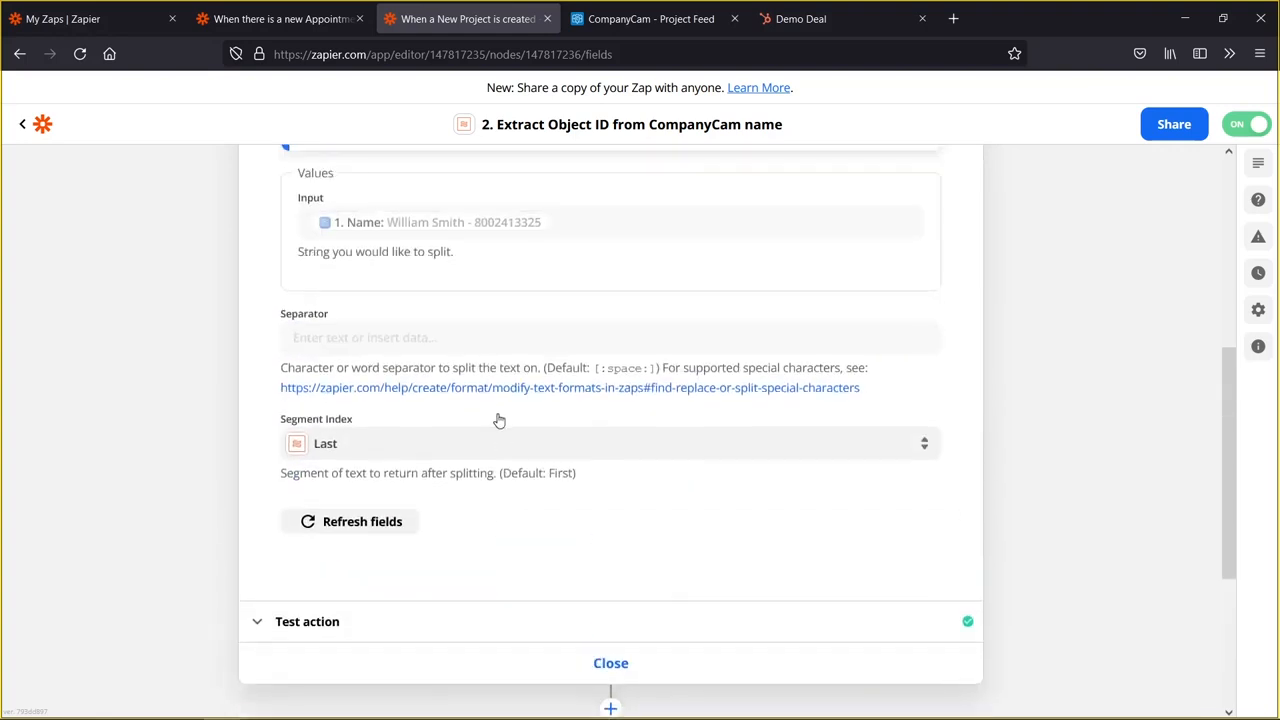
- Review the Split Text input, separator and segment settings, and examine the Extract Object ID action's test output
{"action": "scroll", "coordinate": [499, 419], "scroll_direction": "up", "scroll_amount": 4}
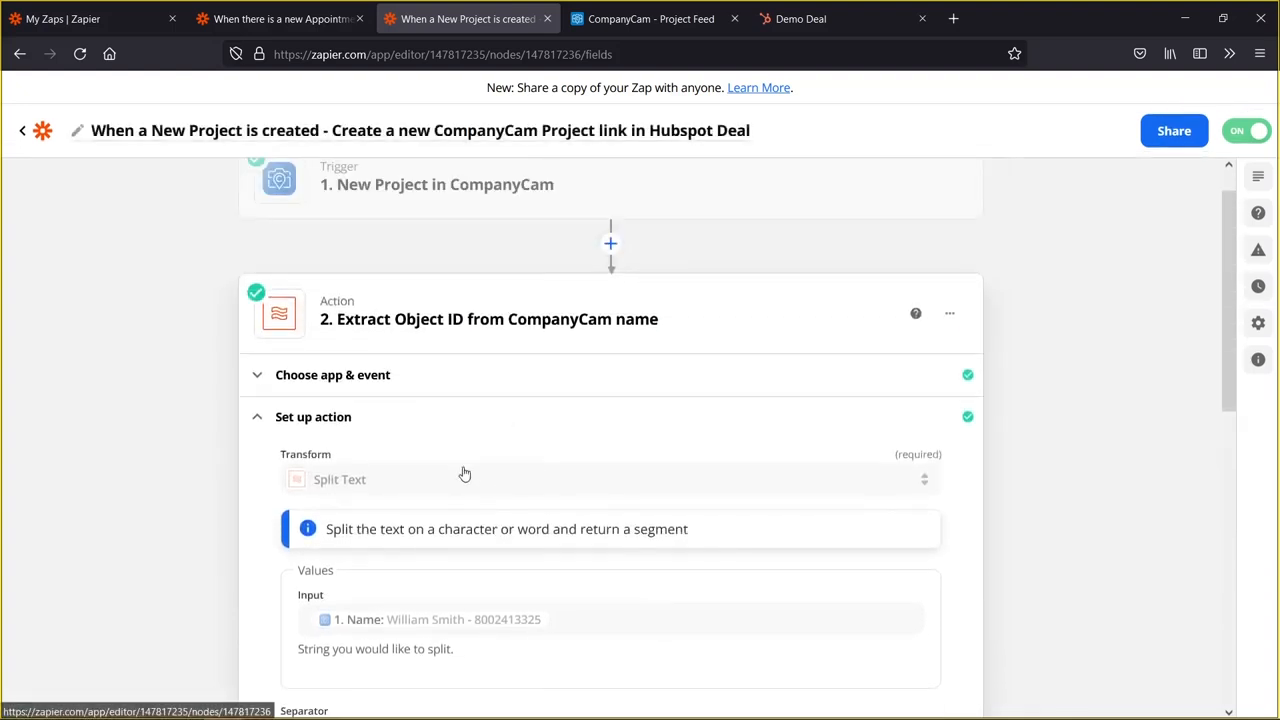
{"action": "scroll", "coordinate": [460, 472], "scroll_direction": "down", "scroll_amount": 1}
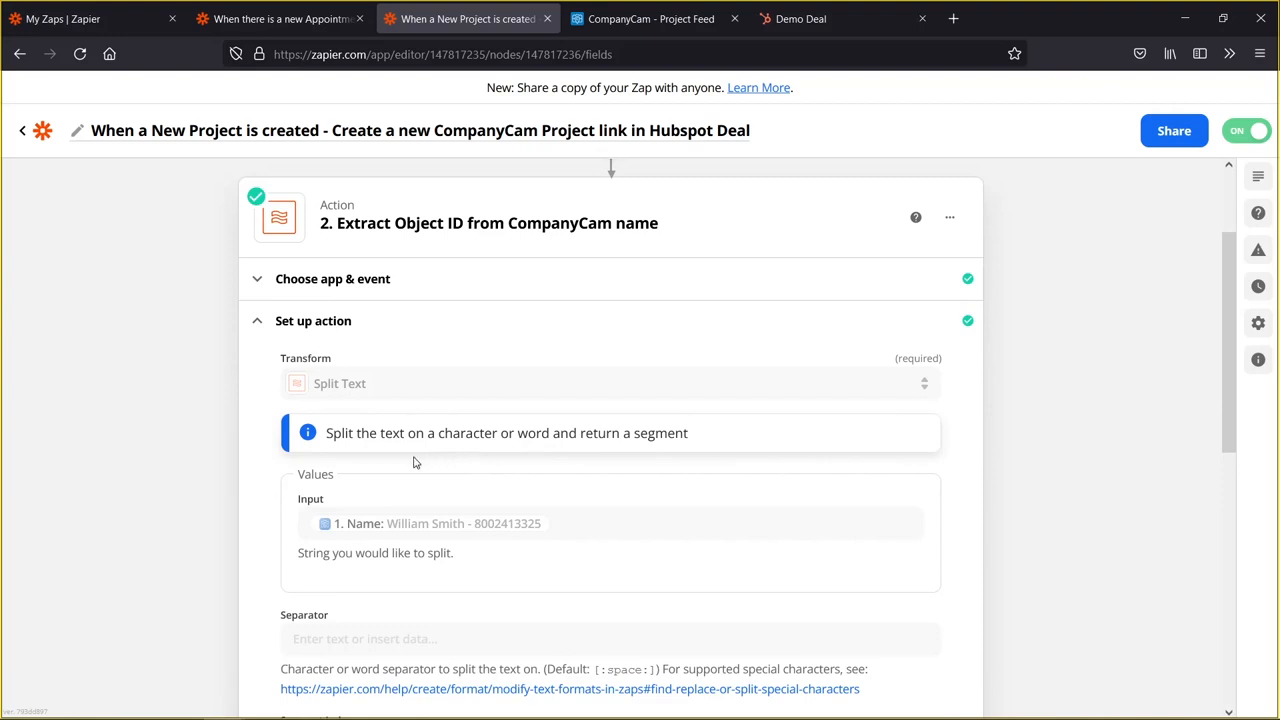
{"action": "scroll", "coordinate": [489, 525], "scroll_direction": "down", "scroll_amount": 1}
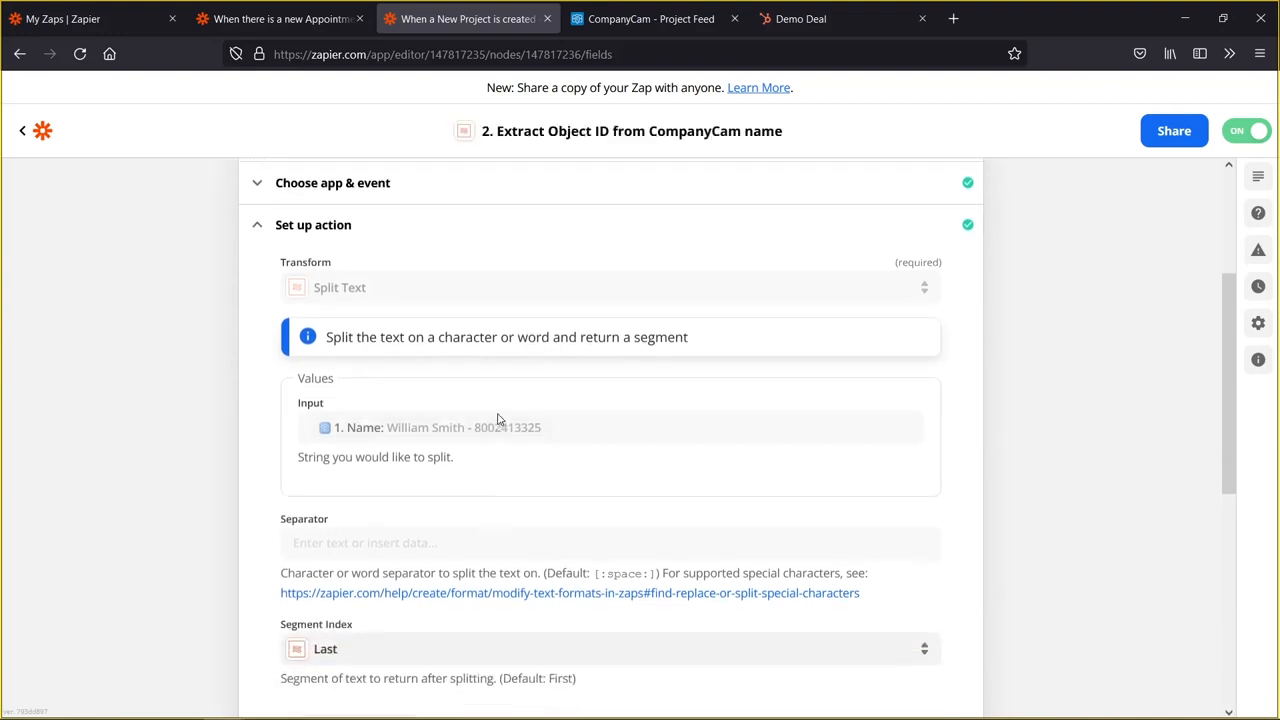
{"action": "scroll", "coordinate": [523, 477], "scroll_direction": "down", "scroll_amount": 1}
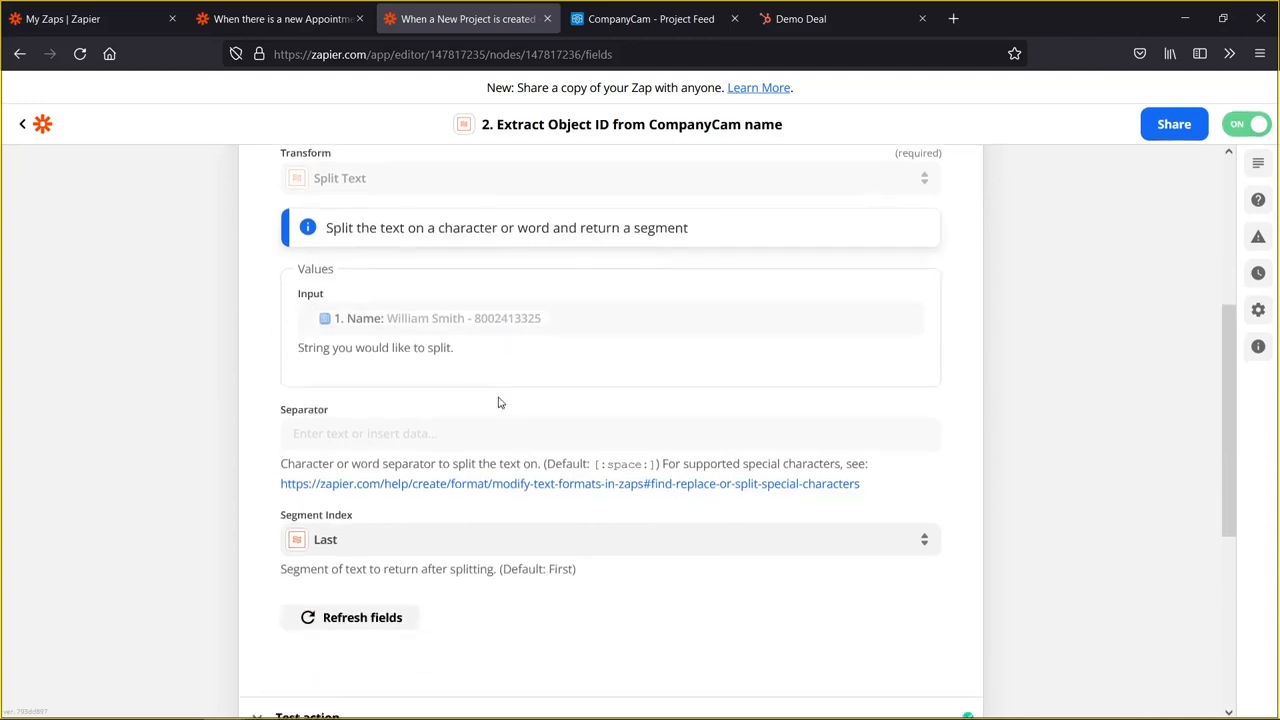
{"action": "scroll", "coordinate": [519, 366], "scroll_direction": "down", "scroll_amount": 3}
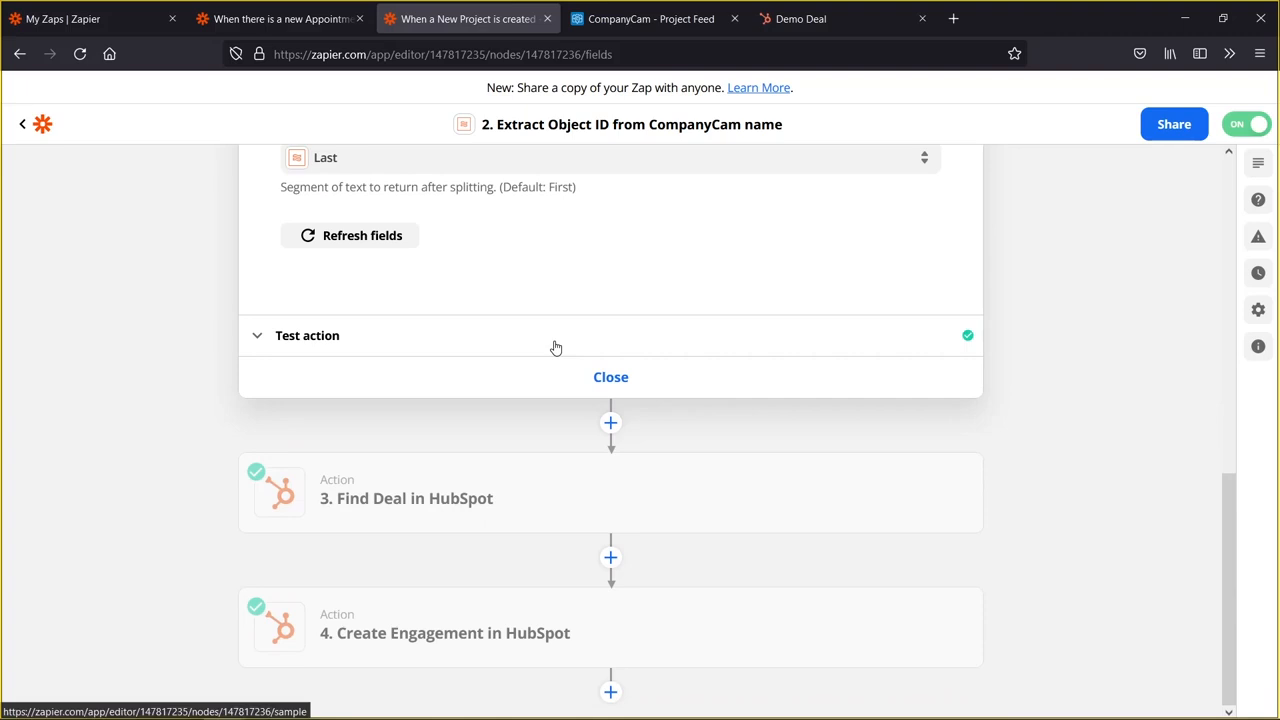
{"action": "scroll", "coordinate": [555, 350], "scroll_direction": "up", "scroll_amount": 2}
{"action": "scroll", "coordinate": [557, 365], "scroll_direction": "down", "scroll_amount": 2}
{"action": "left_click", "coordinate": [531, 350]}
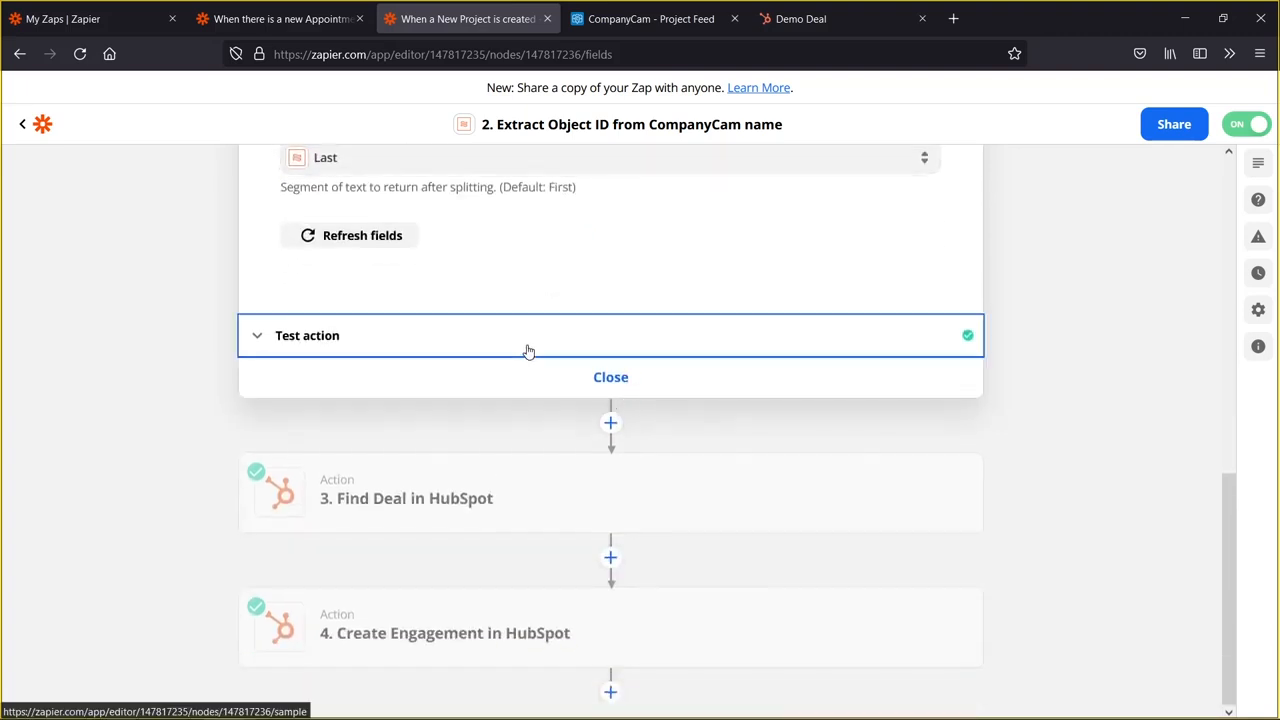
{"action": "scroll", "coordinate": [521, 493], "scroll_direction": "down", "scroll_amount": 2}
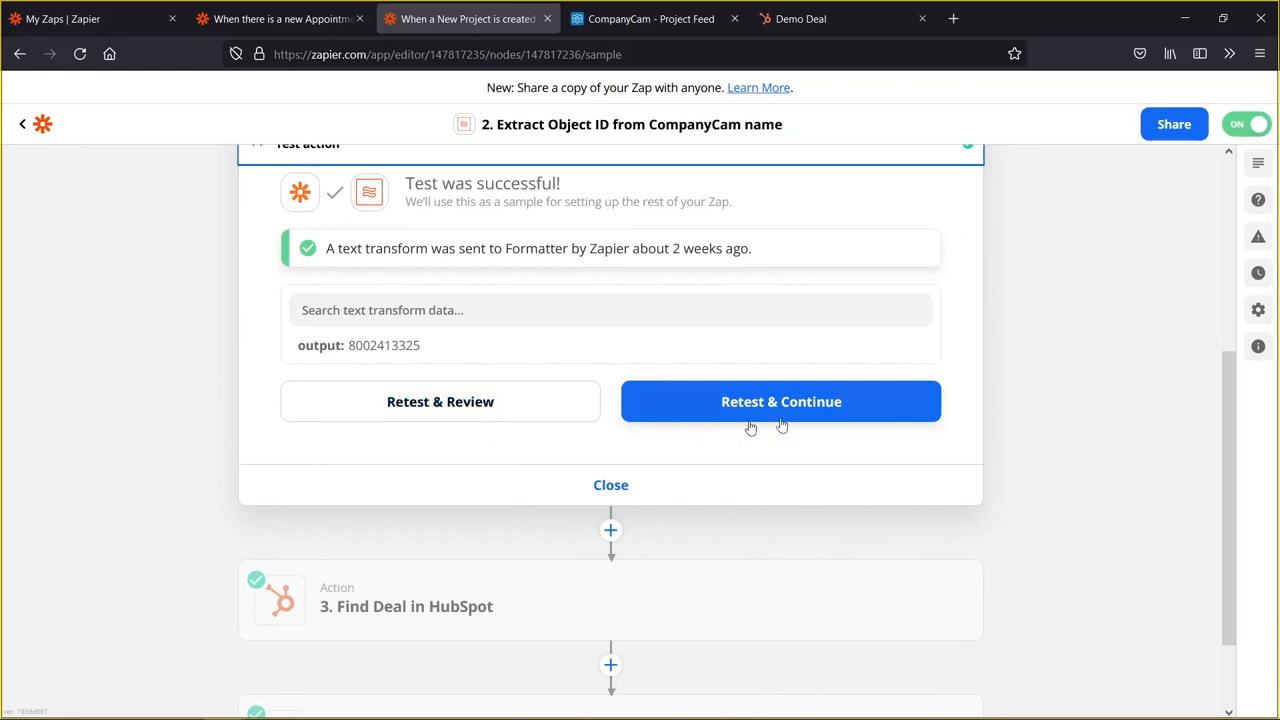
{"action": "scroll", "coordinate": [803, 486], "scroll_direction": "down", "scroll_amount": 1}
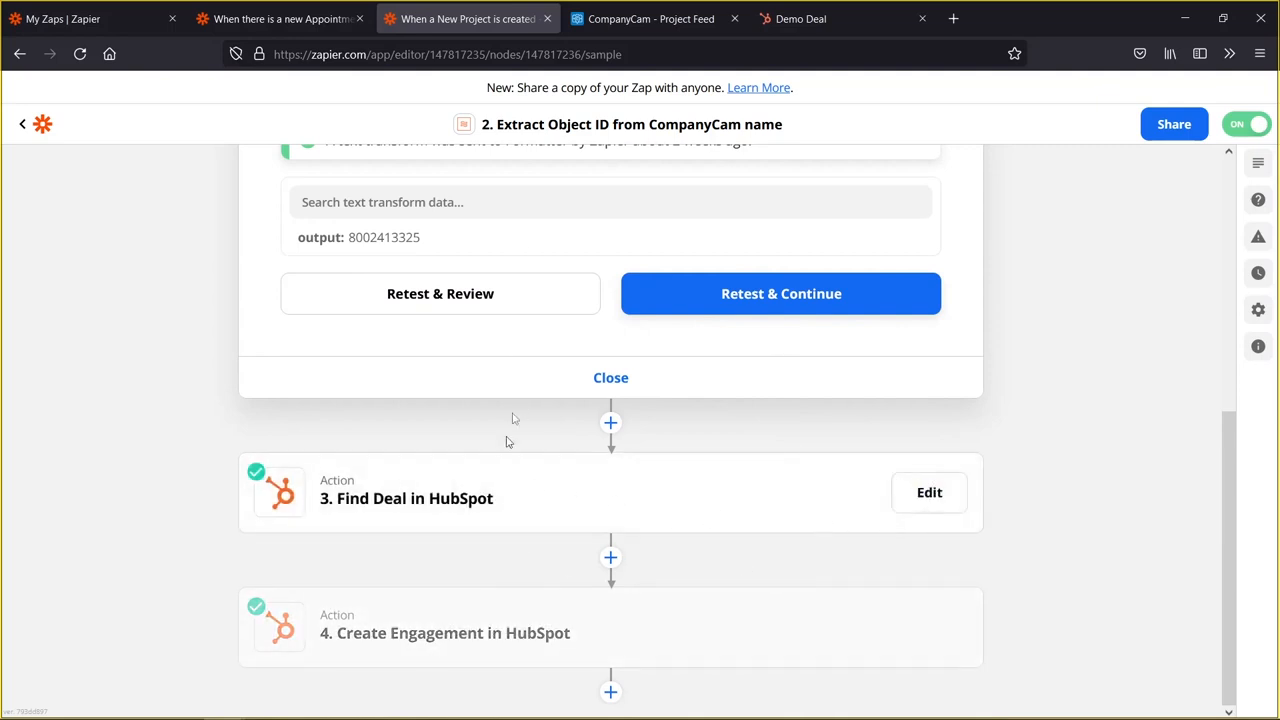
- Open the Find Deal in HubSpot action, view its app and available search events, and continue with Find Deal to the account section
{"action": "left_click", "coordinate": [498, 482]}
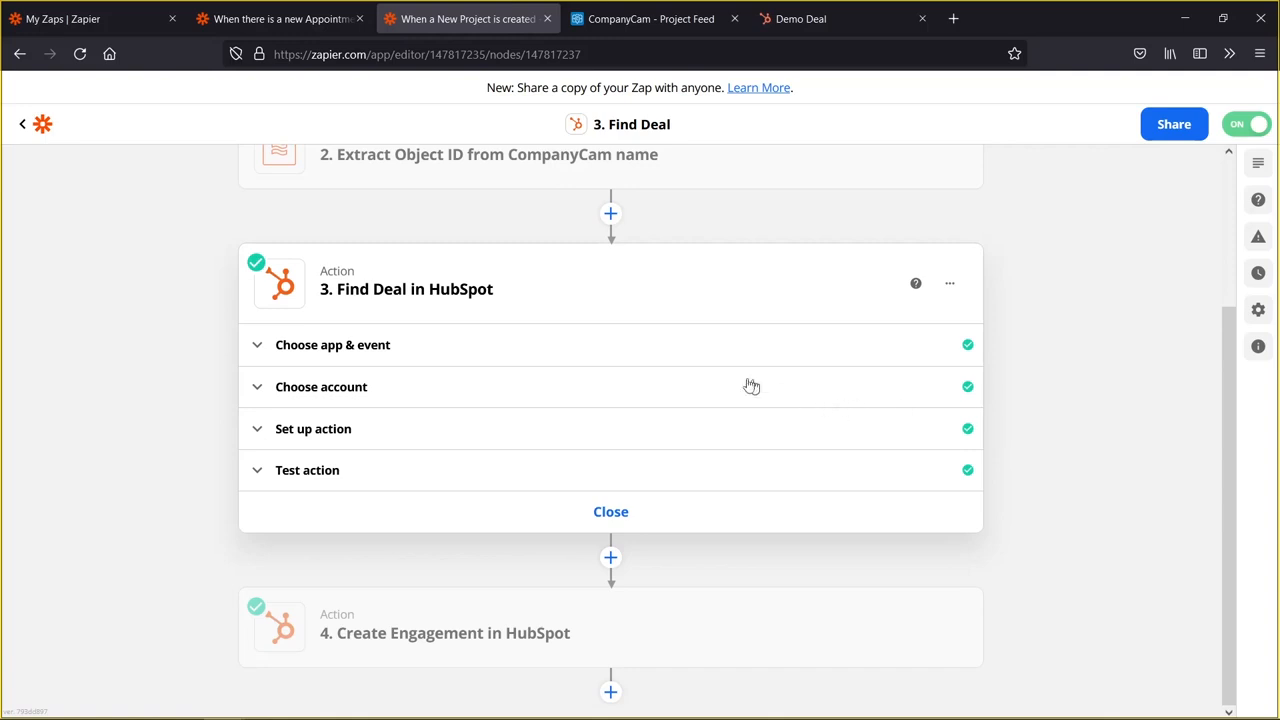
{"action": "left_click", "coordinate": [569, 353]}
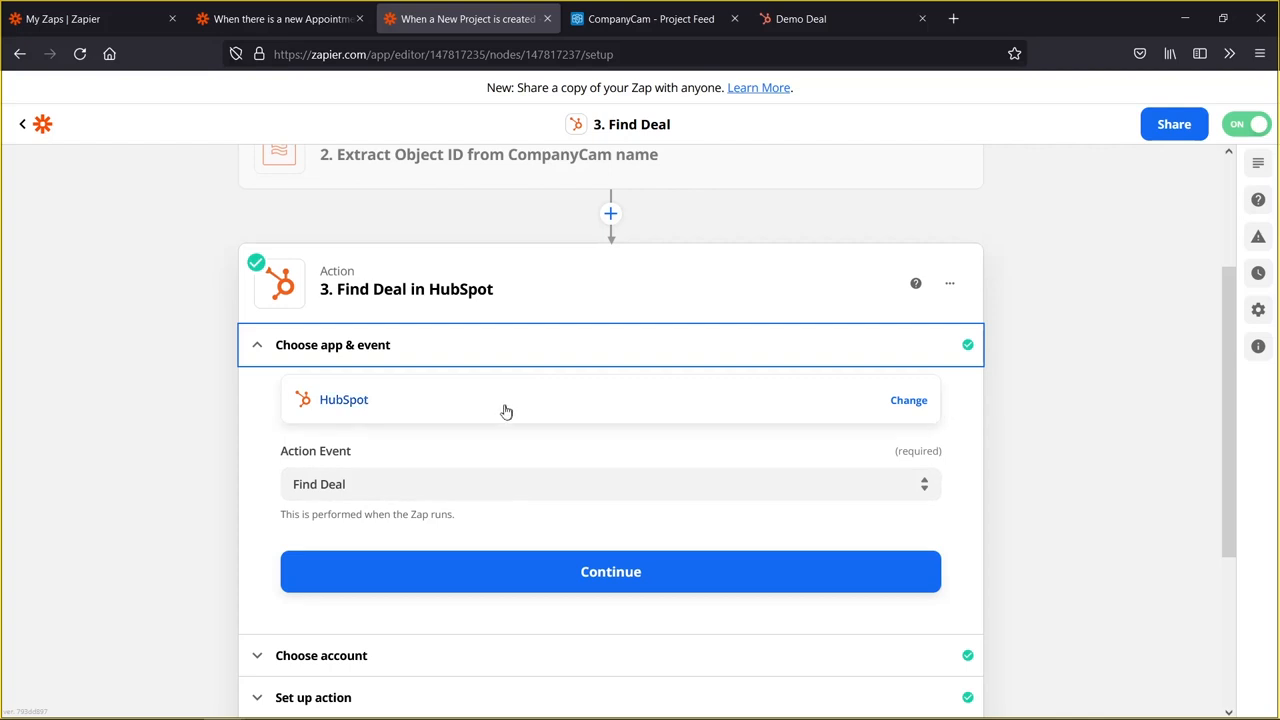
{"action": "scroll", "coordinate": [454, 500], "scroll_direction": "down", "scroll_amount": 1}
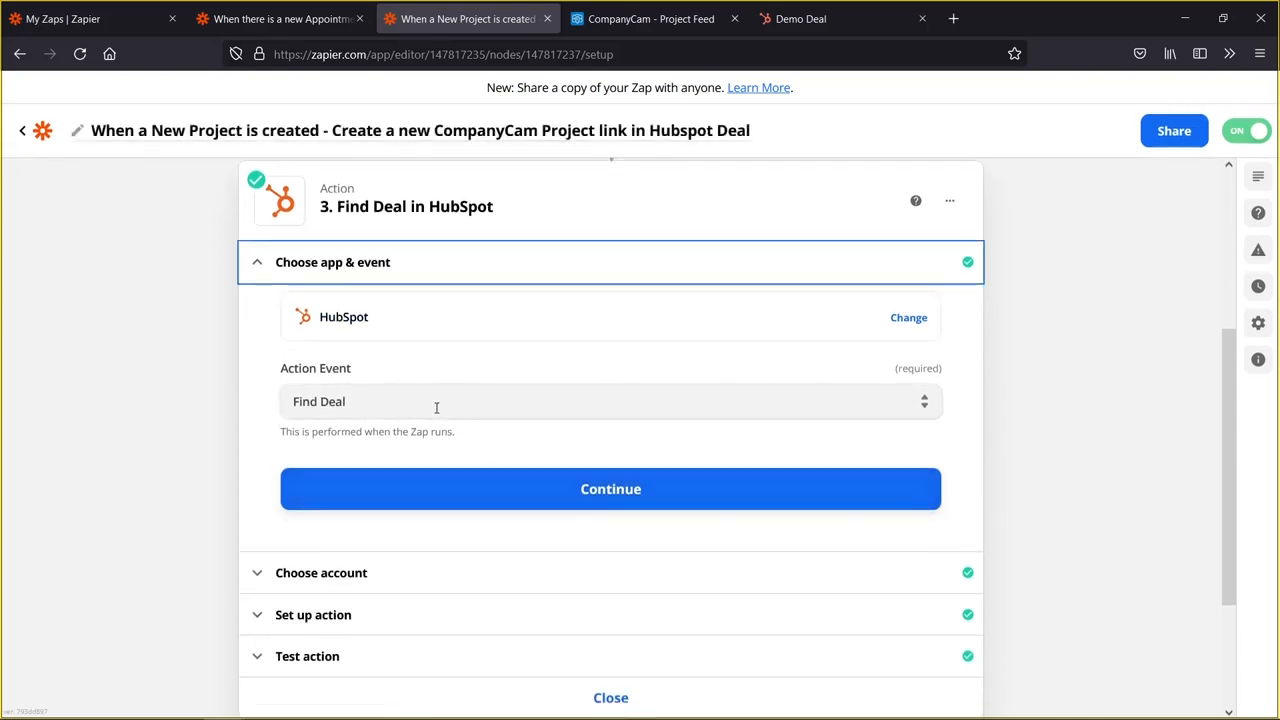
{"action": "left_click", "coordinate": [436, 407]}
{"action": "scroll", "coordinate": [520, 620], "scroll_direction": "down", "scroll_amount": 5}
{"action": "scroll", "coordinate": [507, 583], "scroll_direction": "down", "scroll_amount": 10}
{"action": "scroll", "coordinate": [507, 583], "scroll_direction": "down", "scroll_amount": 8}
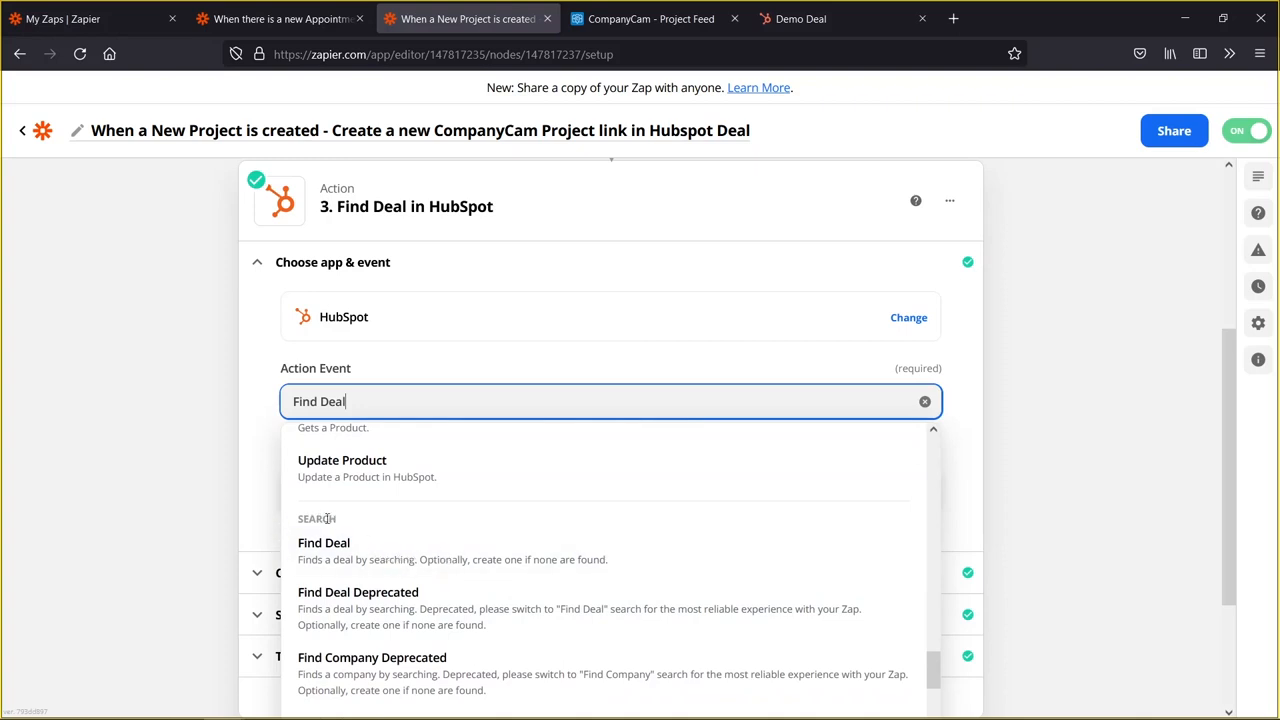
{"action": "left_click", "coordinate": [272, 421]}
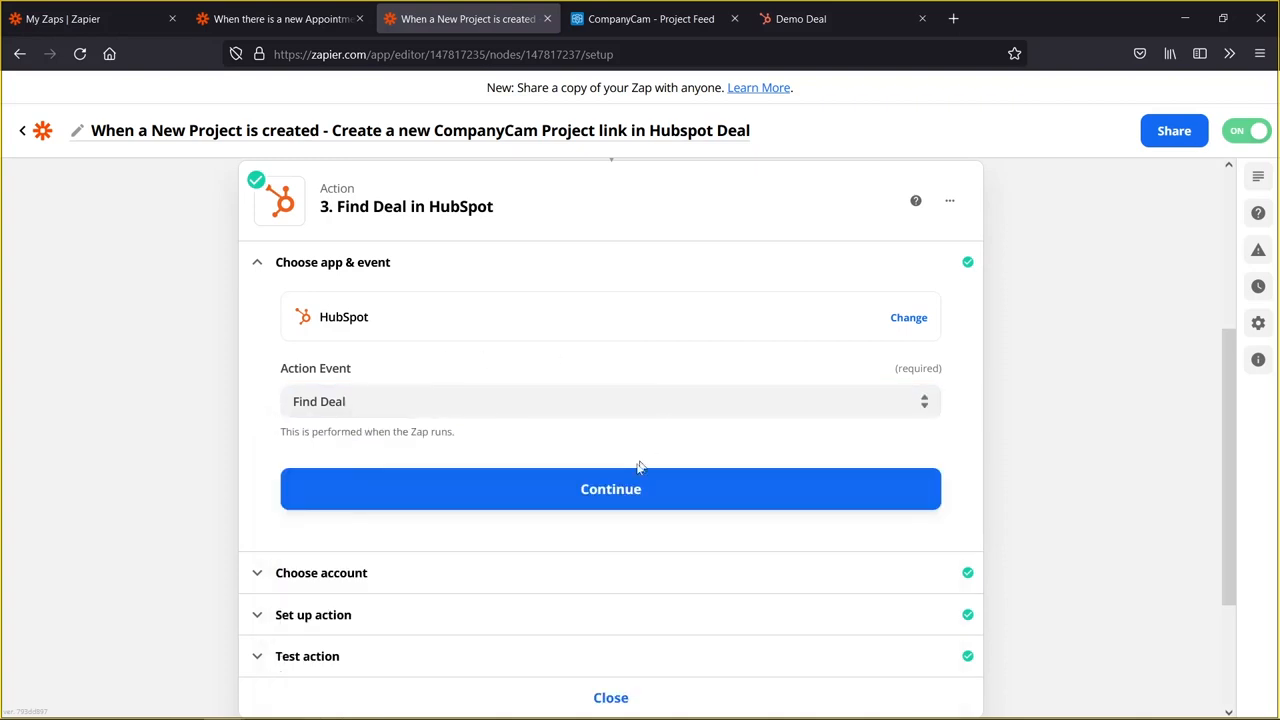
{"action": "left_click", "coordinate": [588, 490]}
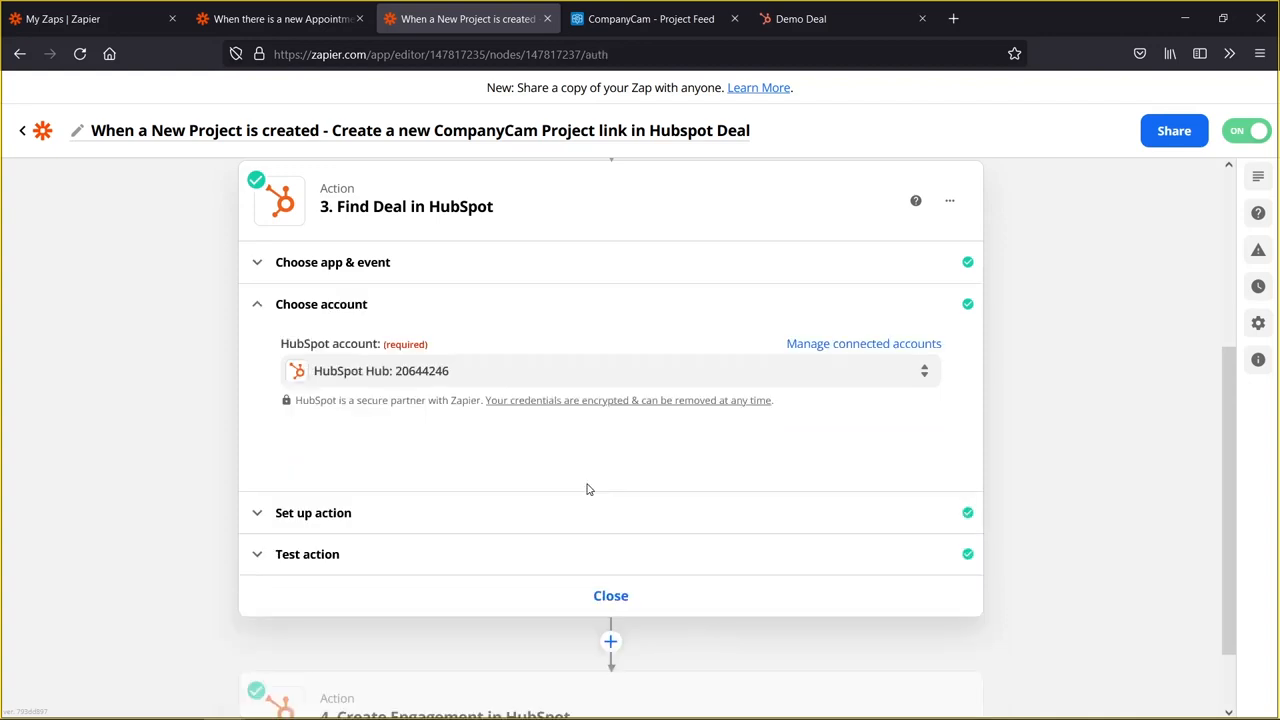
- Open the Find Deal setup and view the Extract Object ID output among the data available for the first search property value
{"action": "left_click", "coordinate": [413, 510]}
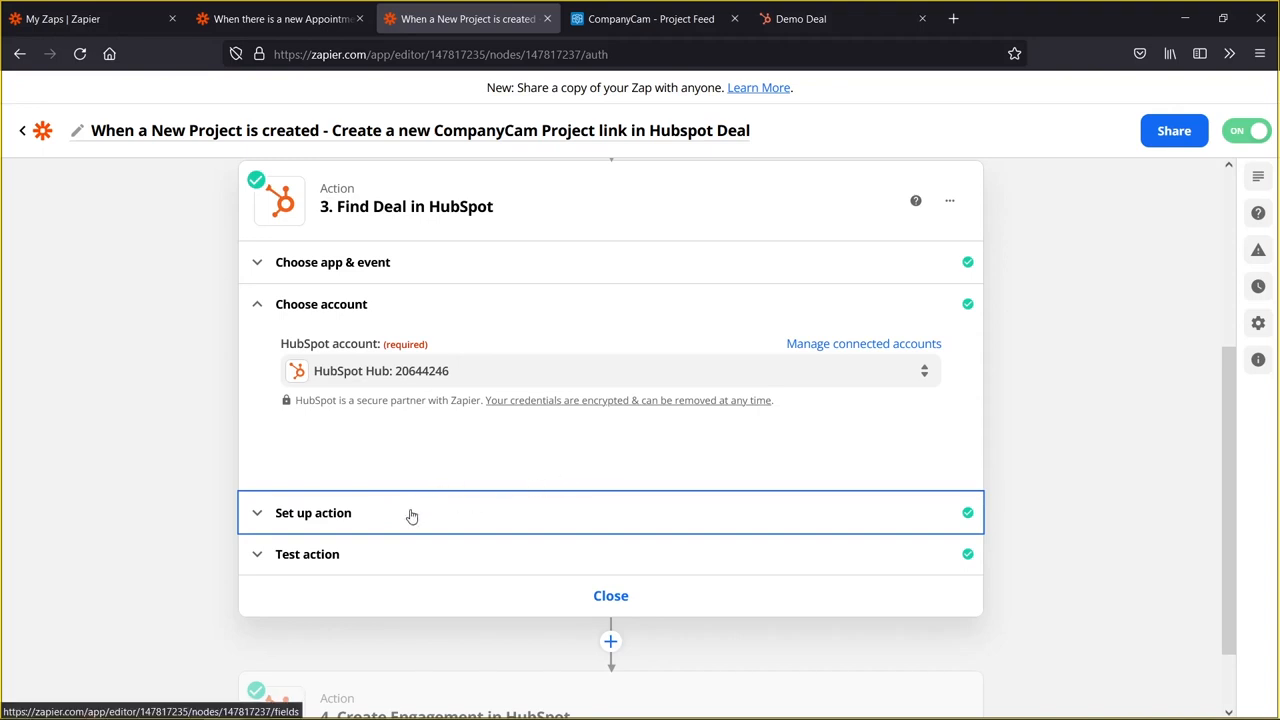
{"action": "left_click", "coordinate": [413, 513]}
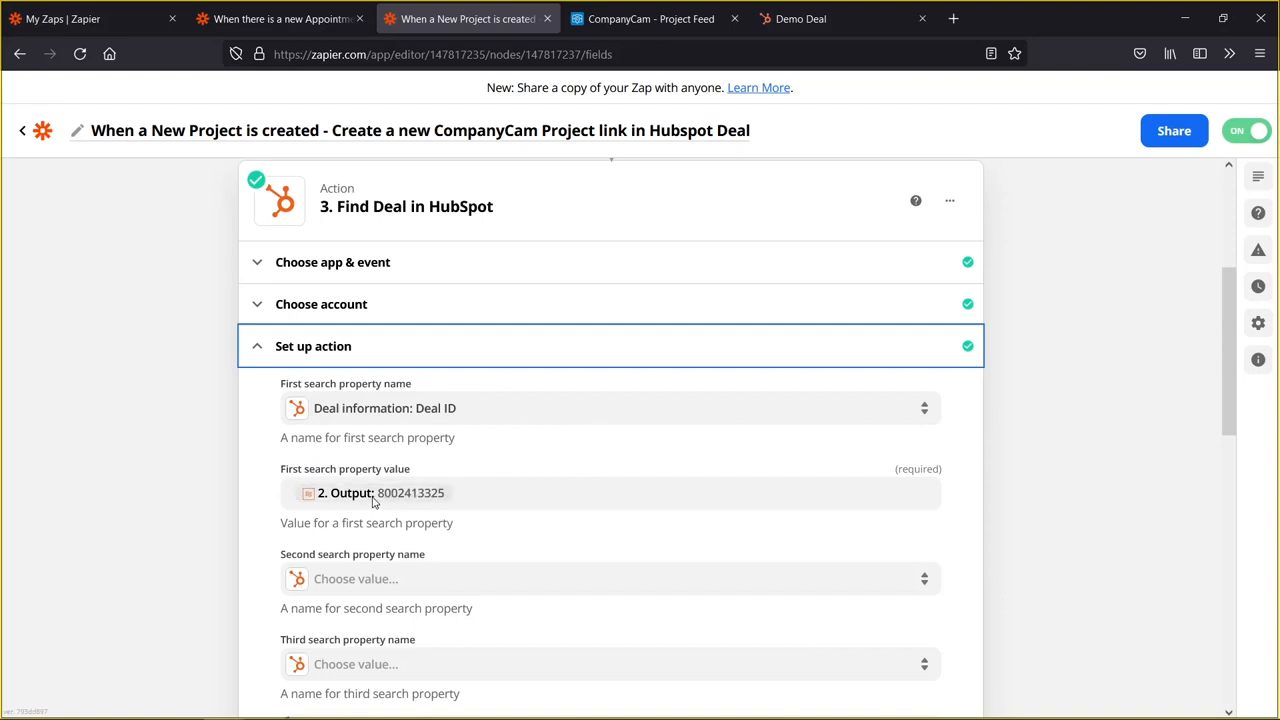
{"action": "scroll", "coordinate": [506, 526], "scroll_direction": "up", "scroll_amount": 3}
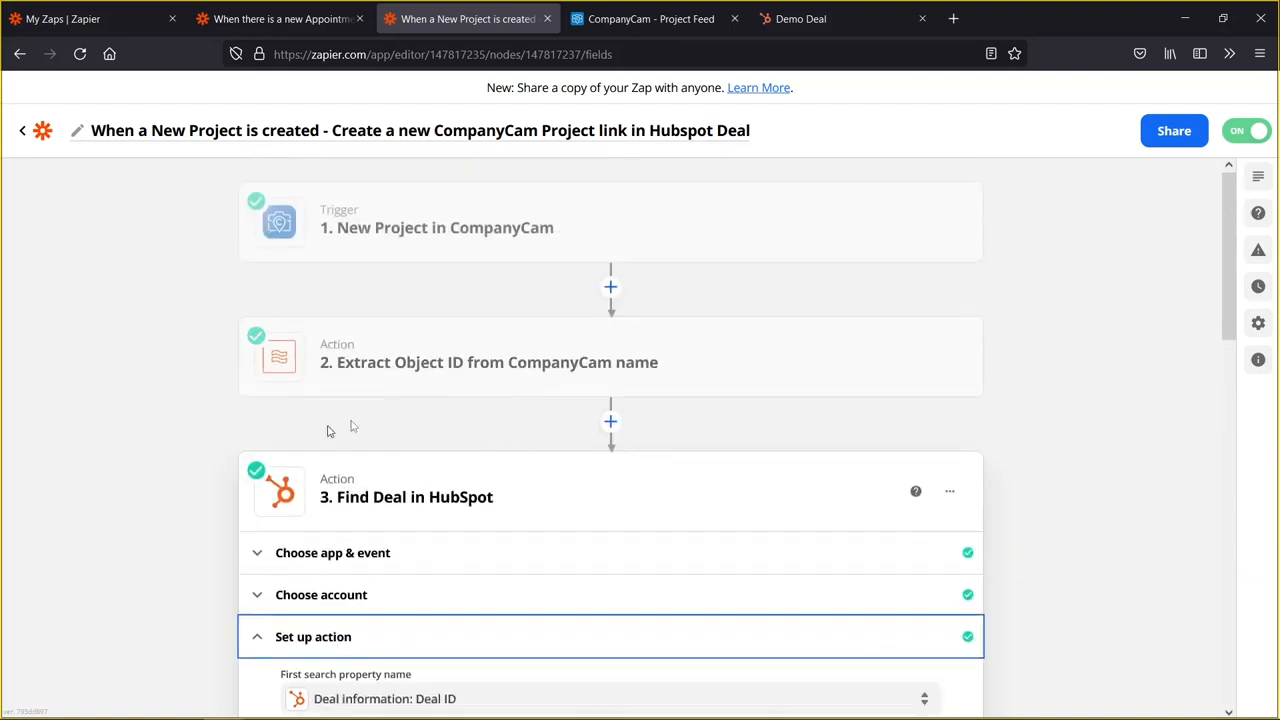
{"action": "scroll", "coordinate": [570, 357], "scroll_direction": "down", "scroll_amount": 3}
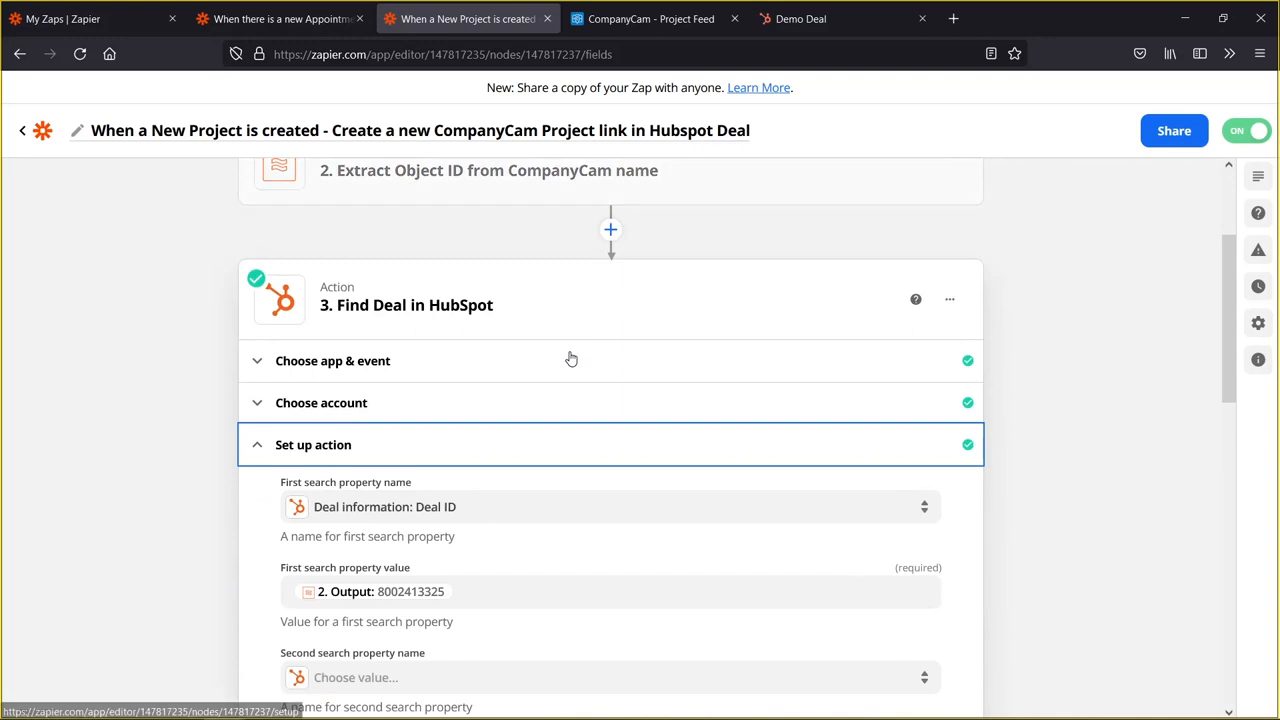
{"action": "scroll", "coordinate": [466, 486], "scroll_direction": "down", "scroll_amount": 1}
{"action": "left_click", "coordinate": [520, 385]}
{"action": "left_click", "coordinate": [458, 560]}
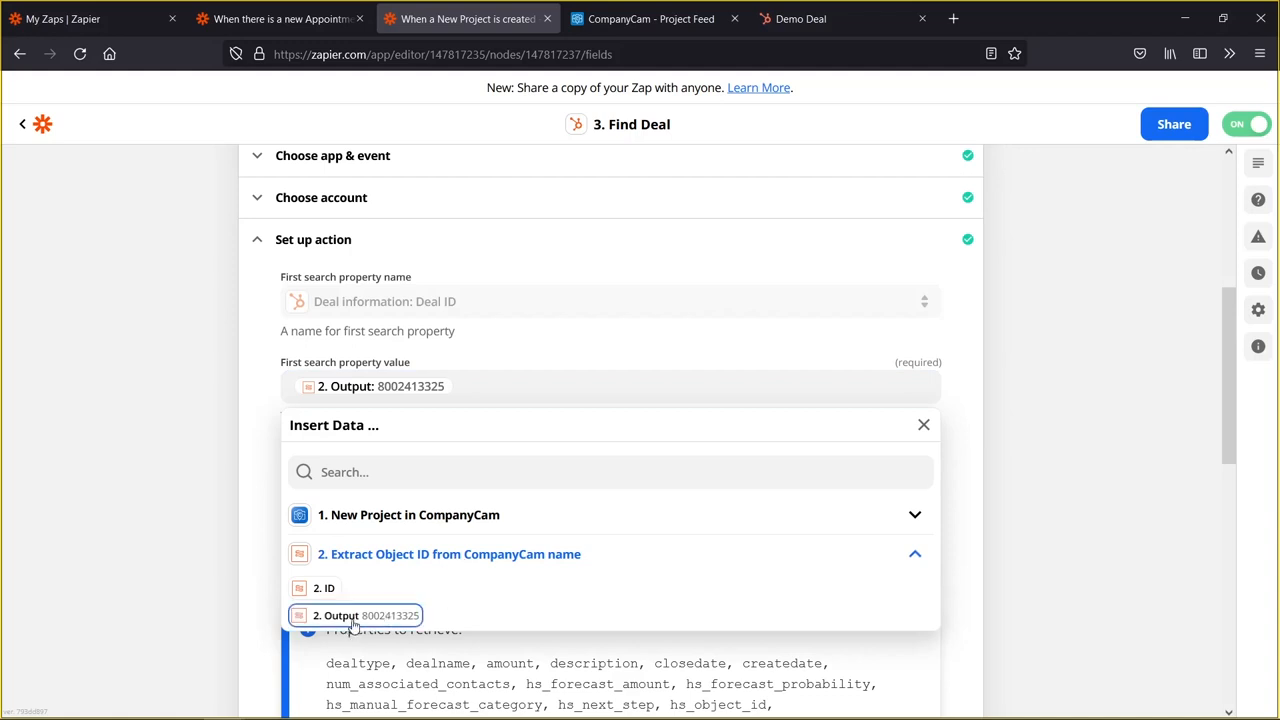
{"action": "left_click", "coordinate": [213, 493]}
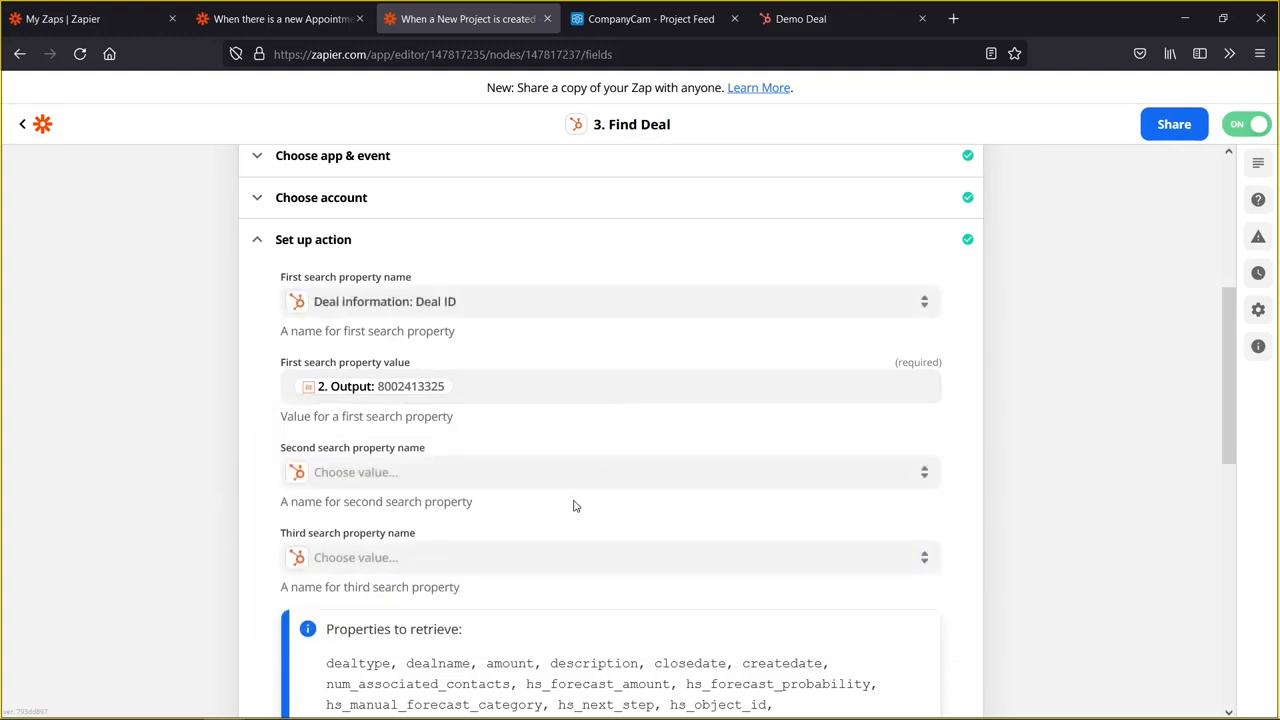
- Review Find Deal's remaining search properties, properties to retrieve, and options for when no deal is found
{"action": "scroll", "coordinate": [573, 506], "scroll_direction": "down", "scroll_amount": 2}
{"action": "scroll", "coordinate": [574, 240], "scroll_direction": "down", "scroll_amount": 4}
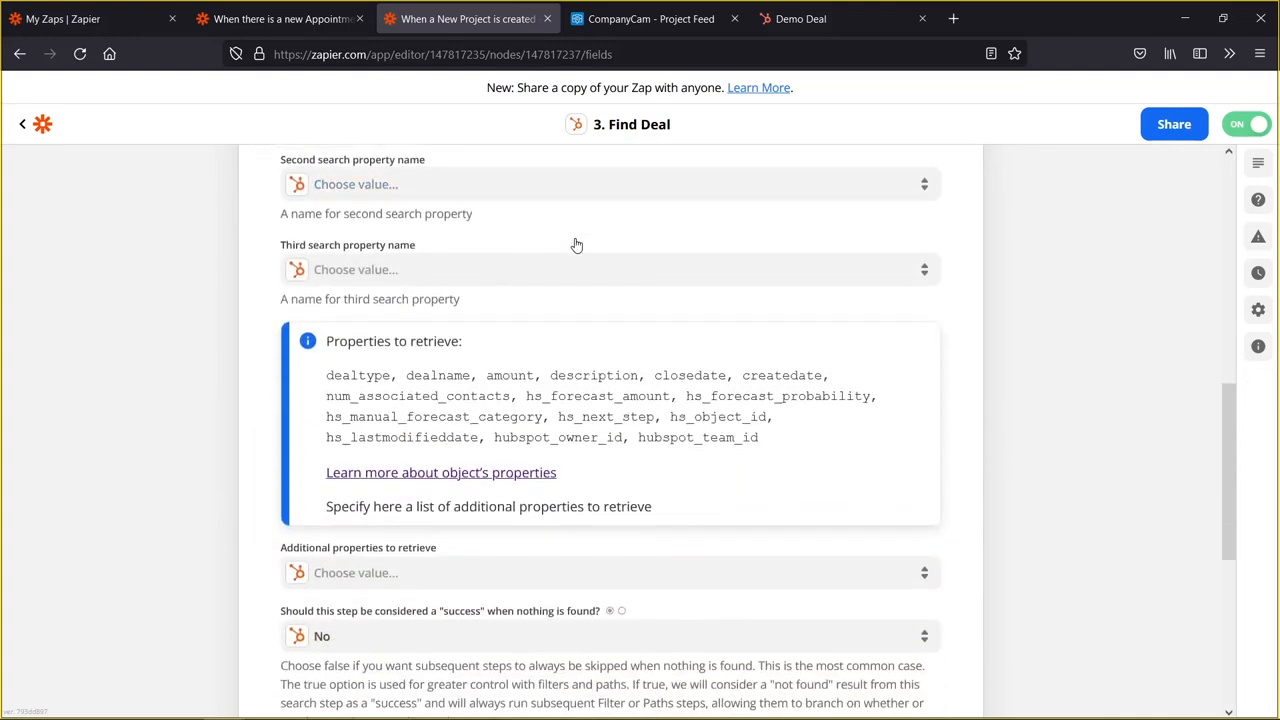
{"action": "scroll", "coordinate": [576, 246], "scroll_direction": "down", "scroll_amount": 1}
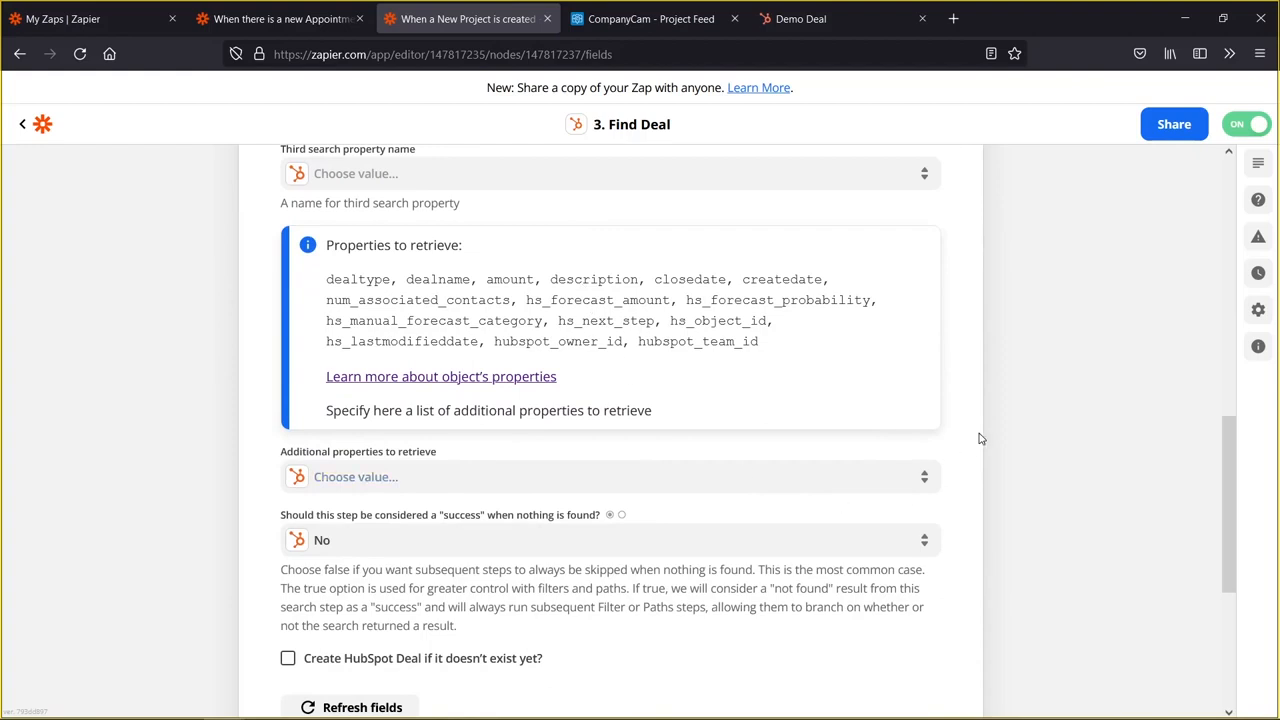
{"action": "scroll", "coordinate": [980, 438], "scroll_direction": "down", "scroll_amount": 3}
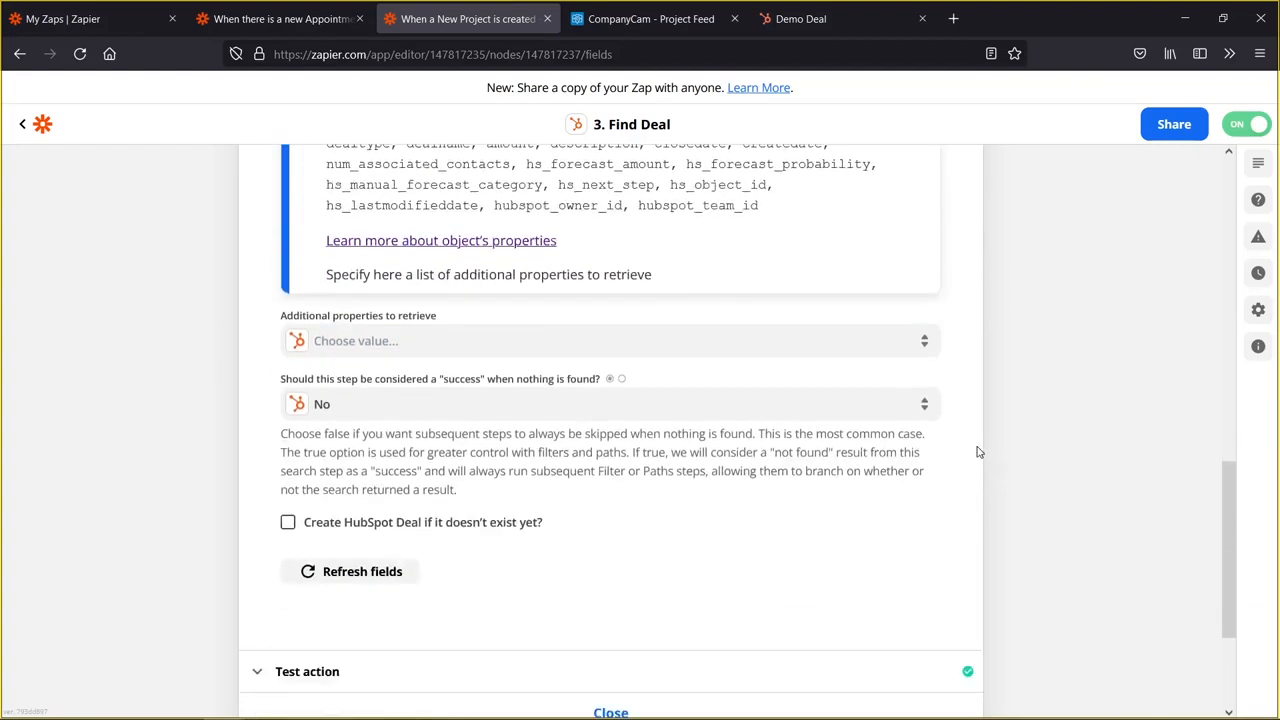
{"action": "scroll", "coordinate": [979, 452], "scroll_direction": "up", "scroll_amount": 4}
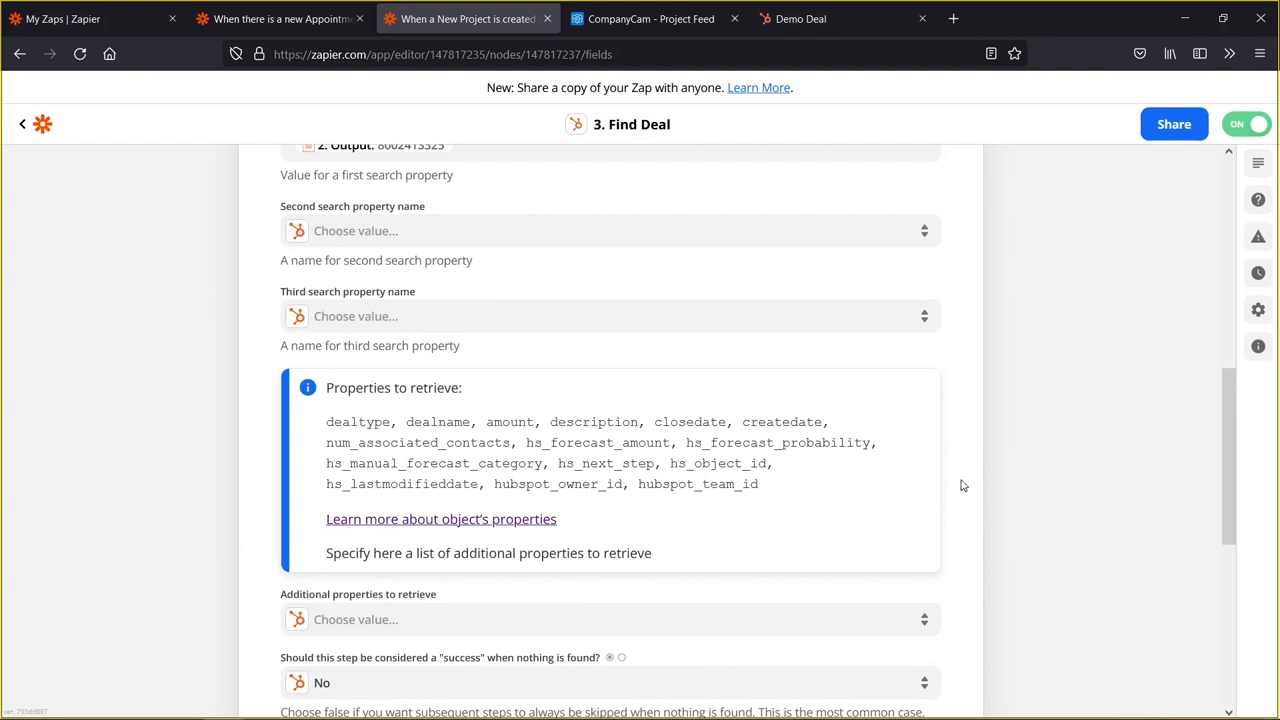
- Open the Create Engagement in HubSpot action, view its app and event, and continue with Create Engagement to the account section
{"action": "scroll", "coordinate": [962, 485], "scroll_direction": "down", "scroll_amount": 1}
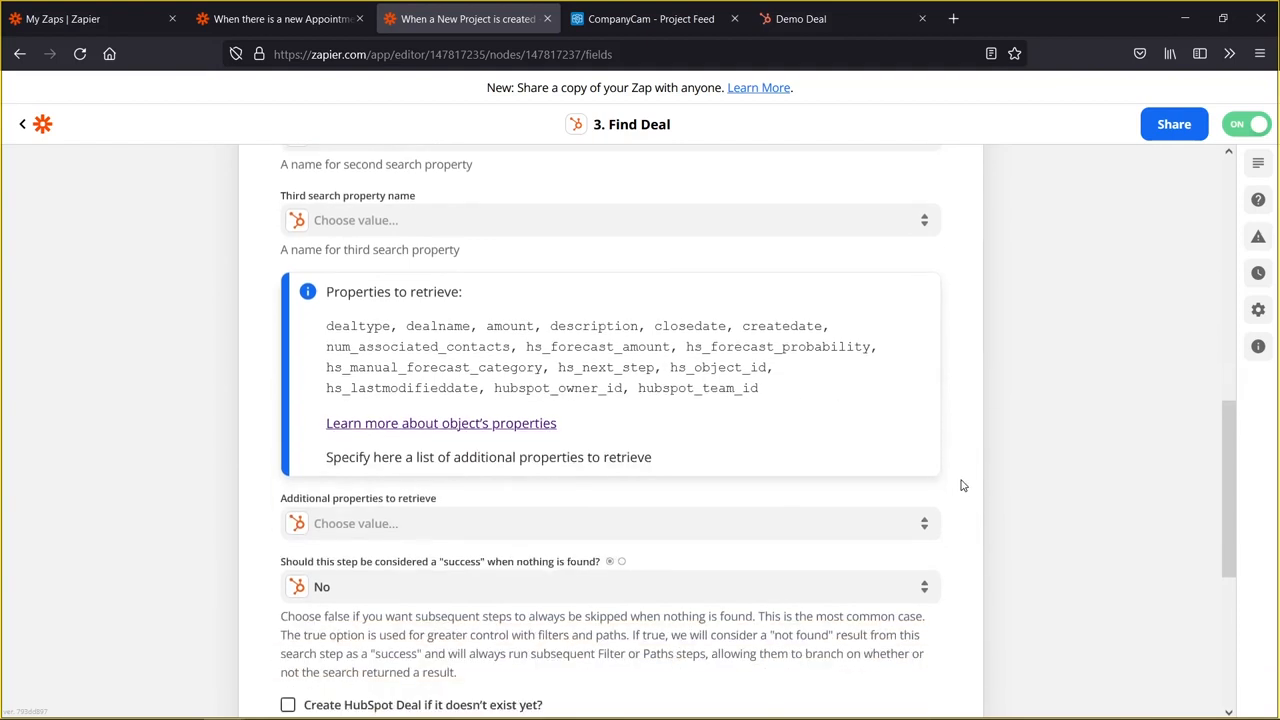
{"action": "scroll", "coordinate": [962, 485], "scroll_direction": "down", "scroll_amount": 4}
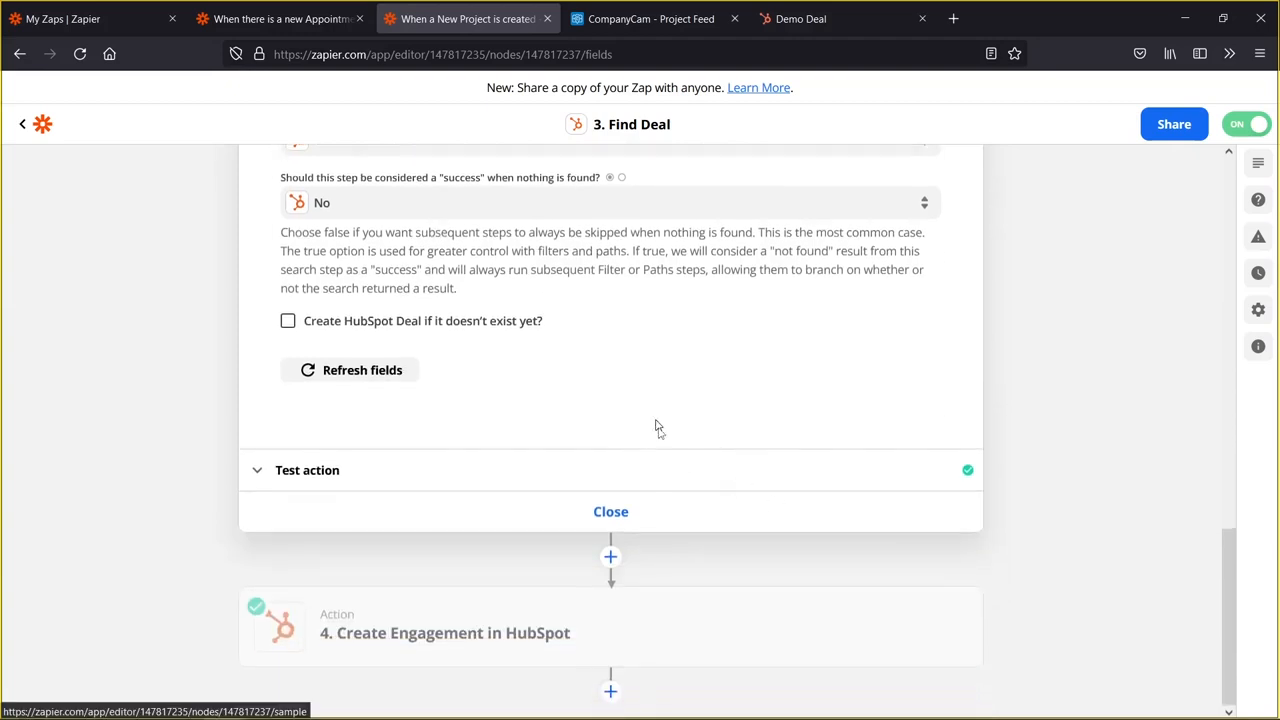
{"action": "left_click", "coordinate": [600, 648]}
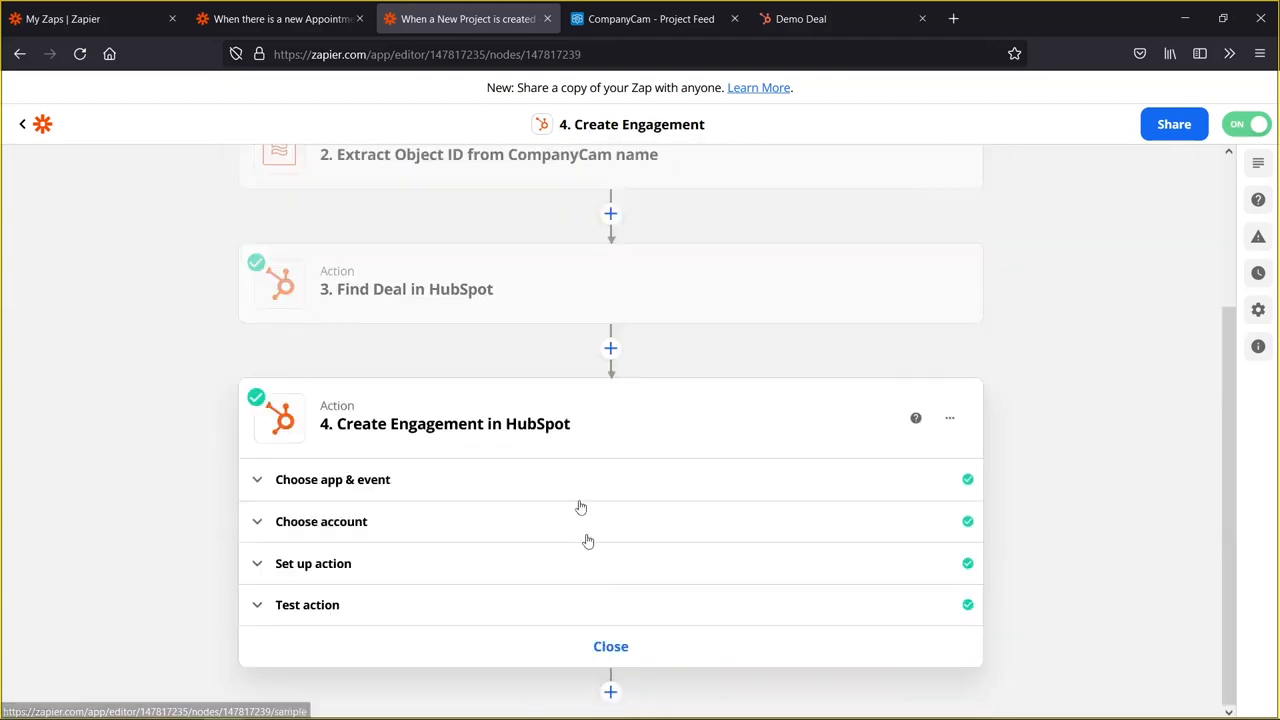
{"action": "left_click", "coordinate": [478, 487]}
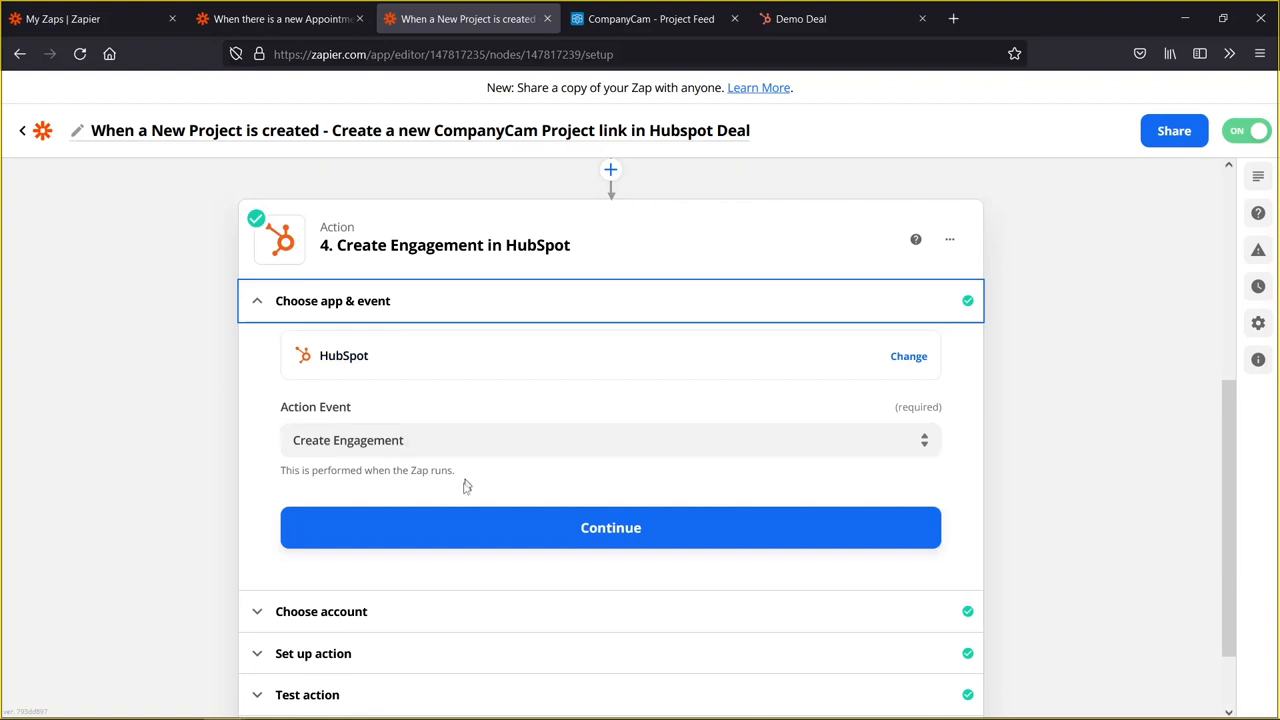
{"action": "scroll", "coordinate": [477, 517], "scroll_direction": "down", "scroll_amount": 2}
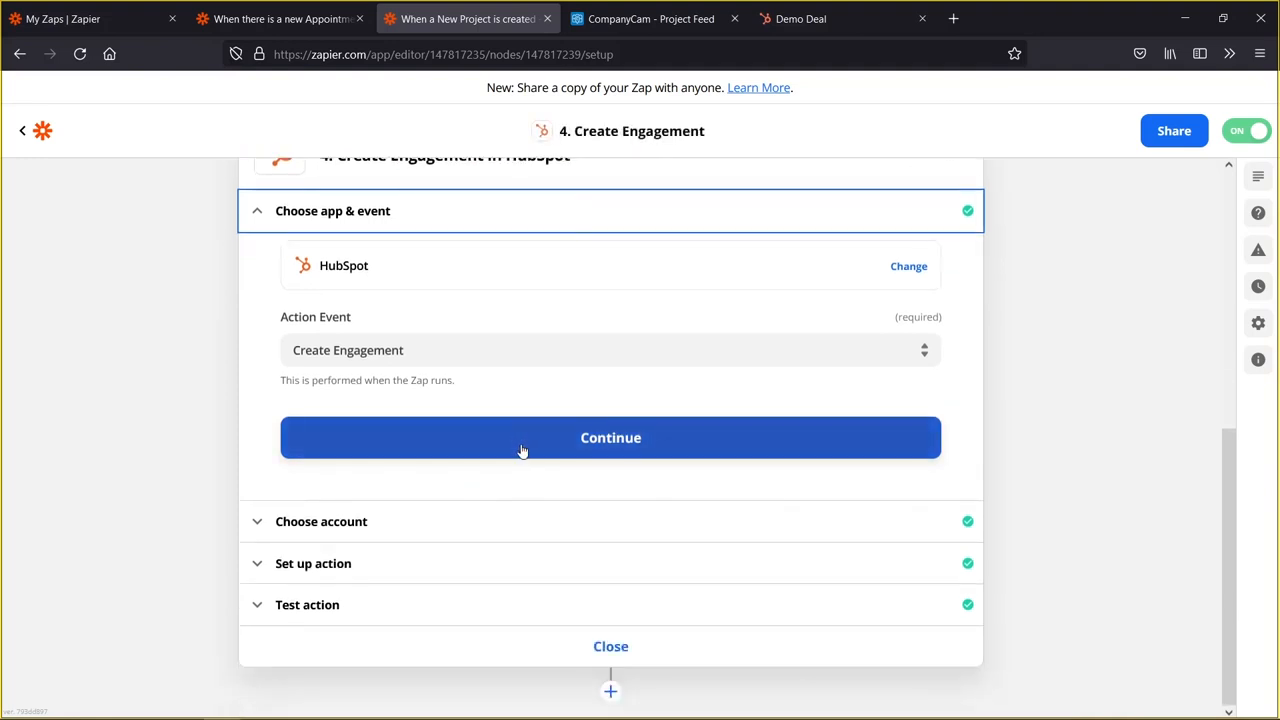
{"action": "left_click", "coordinate": [521, 448]}
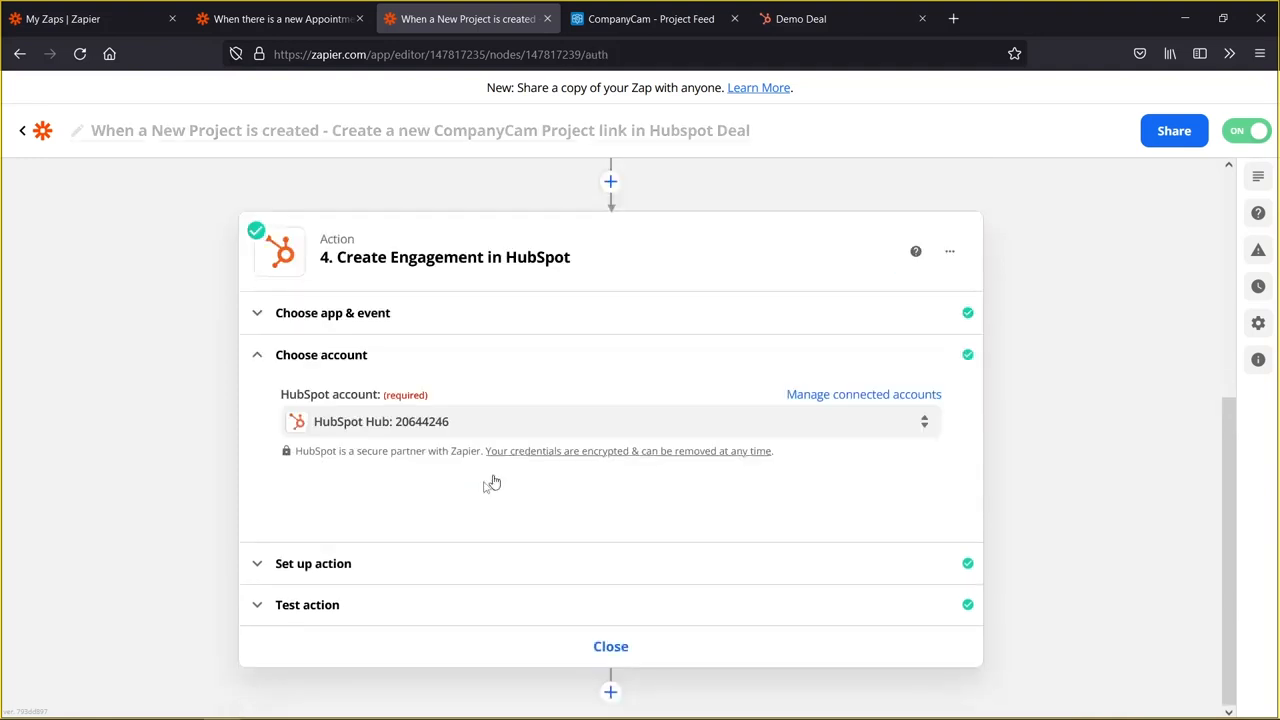
- Open the Create Engagement setup and view the available engagement types, keeping Note selected
{"action": "left_click", "coordinate": [374, 574]}
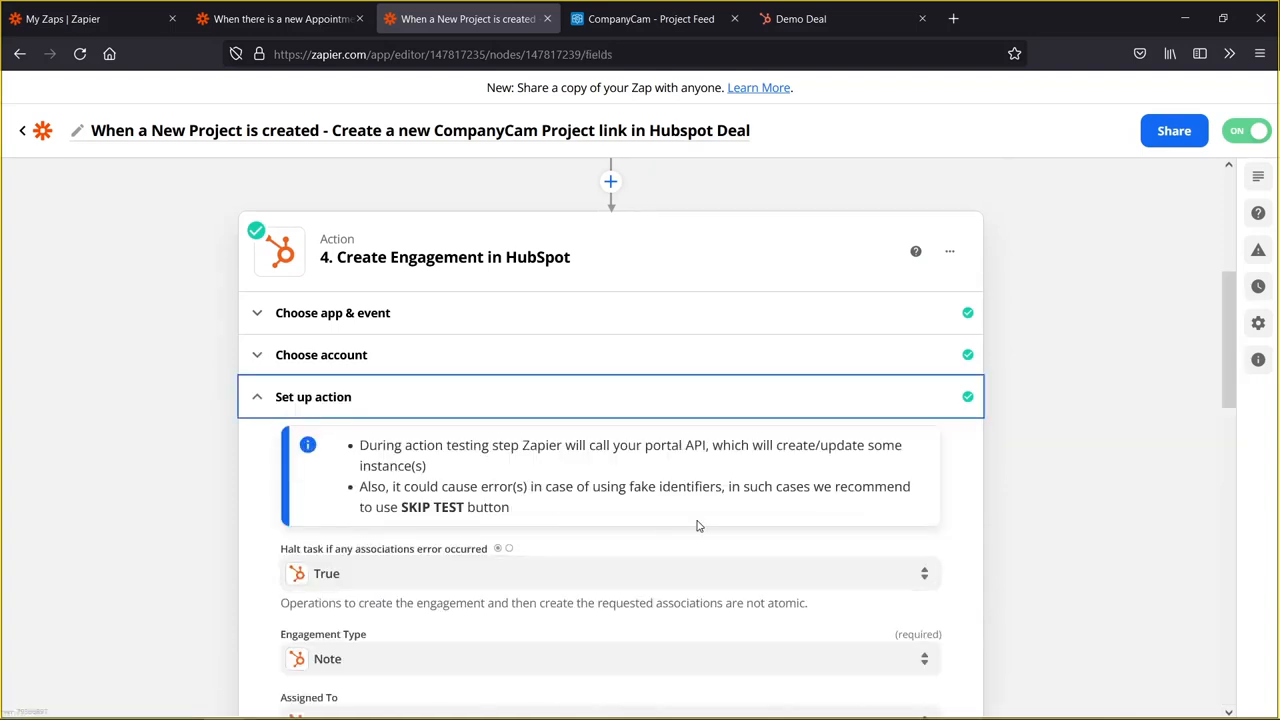
{"action": "scroll", "coordinate": [691, 534], "scroll_direction": "down", "scroll_amount": 1}
{"action": "scroll", "coordinate": [355, 525], "scroll_direction": "down", "scroll_amount": 1}
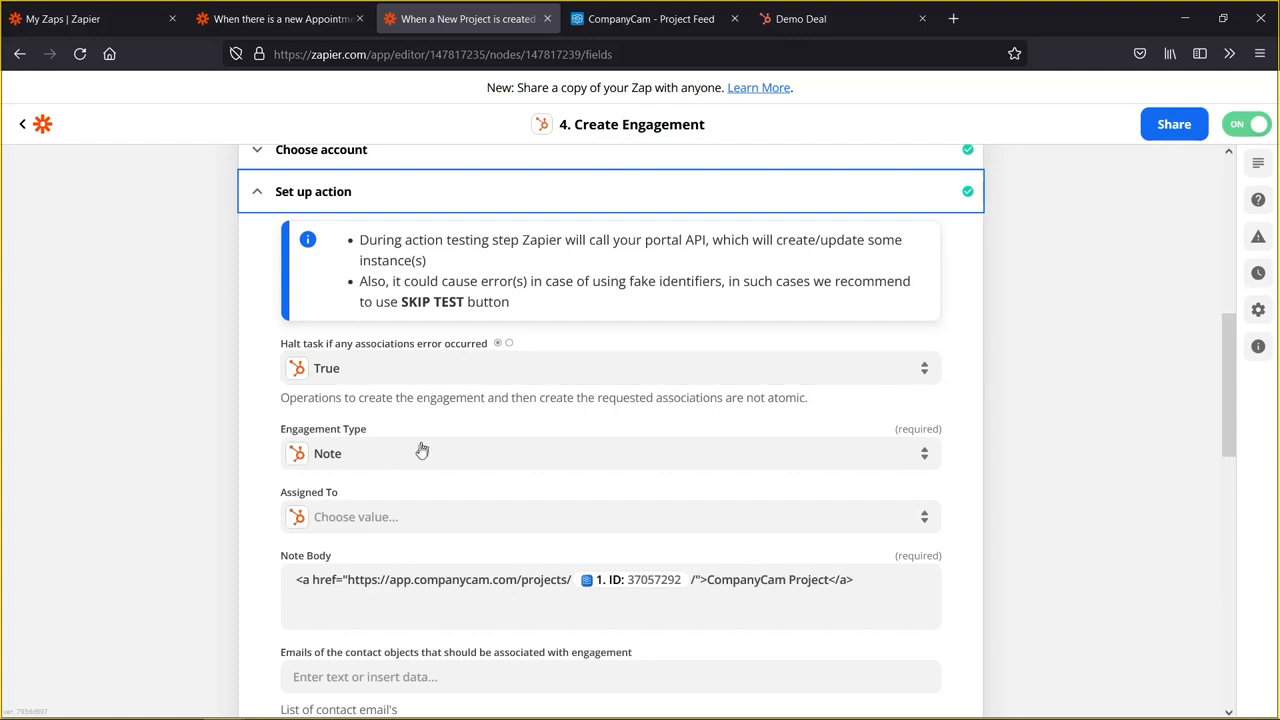
{"action": "left_click", "coordinate": [349, 463]}
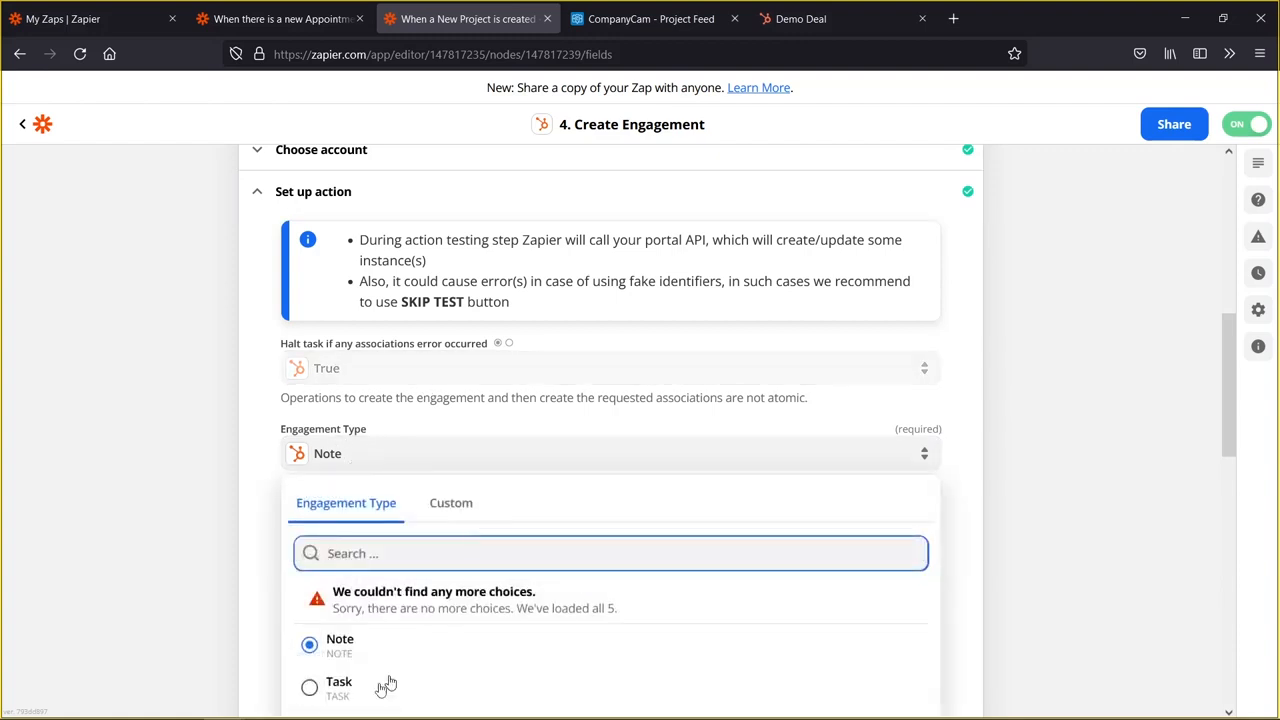
{"action": "scroll", "coordinate": [360, 620], "scroll_direction": "down", "scroll_amount": 2}
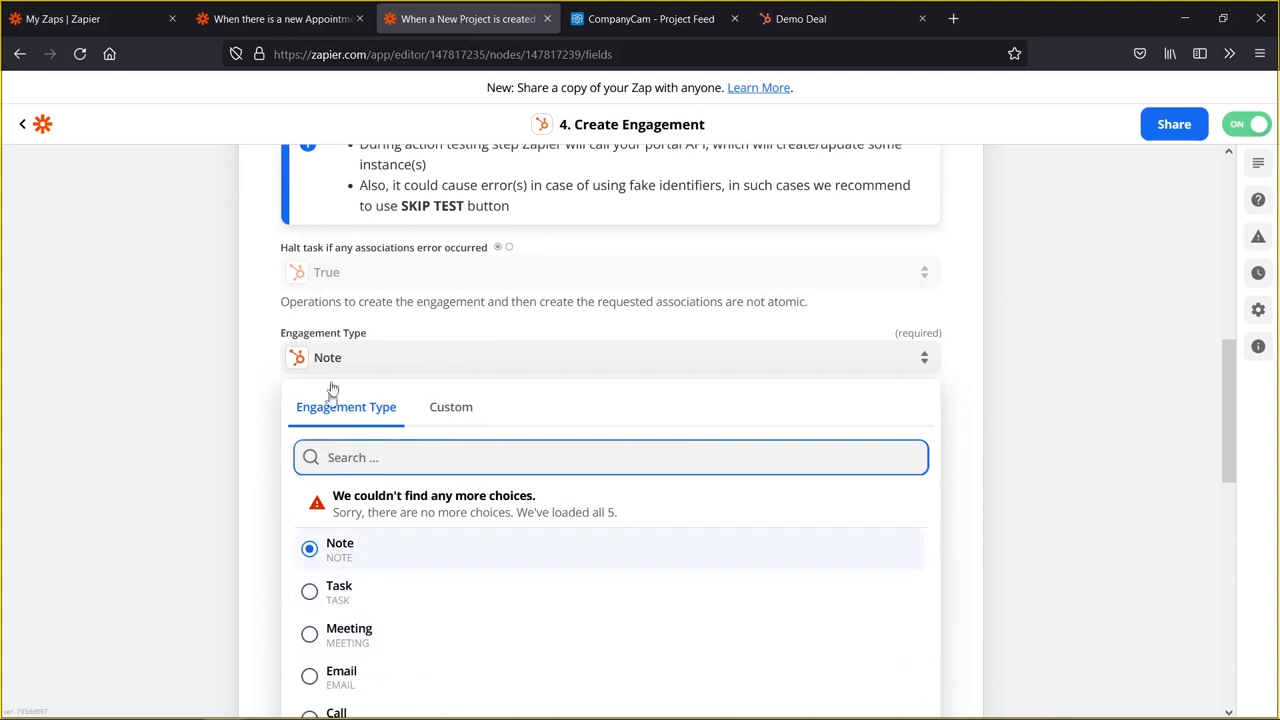
{"action": "left_click", "coordinate": [380, 357]}
{"action": "scroll", "coordinate": [565, 350], "scroll_direction": "down", "scroll_amount": 2}
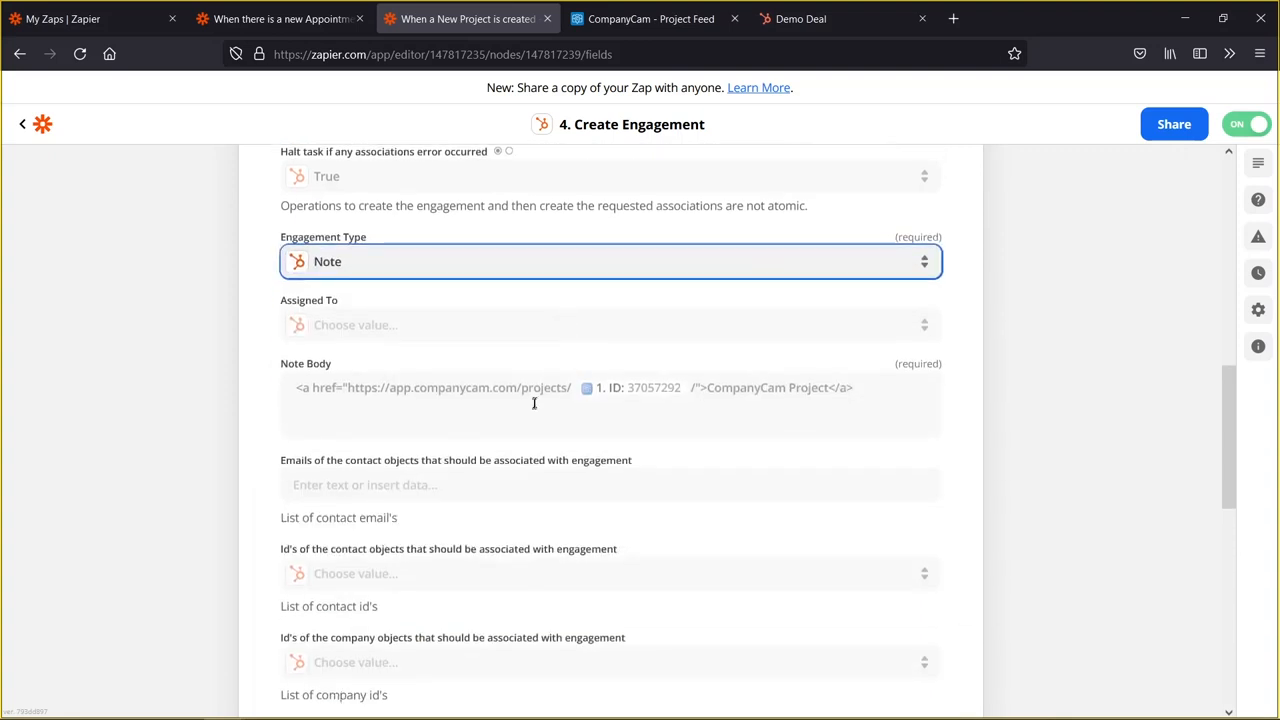
- Inspect the Note Body link and view all New Project in CompanyCam data available to insert, including Project URL
{"action": "left_click", "coordinate": [496, 418]}
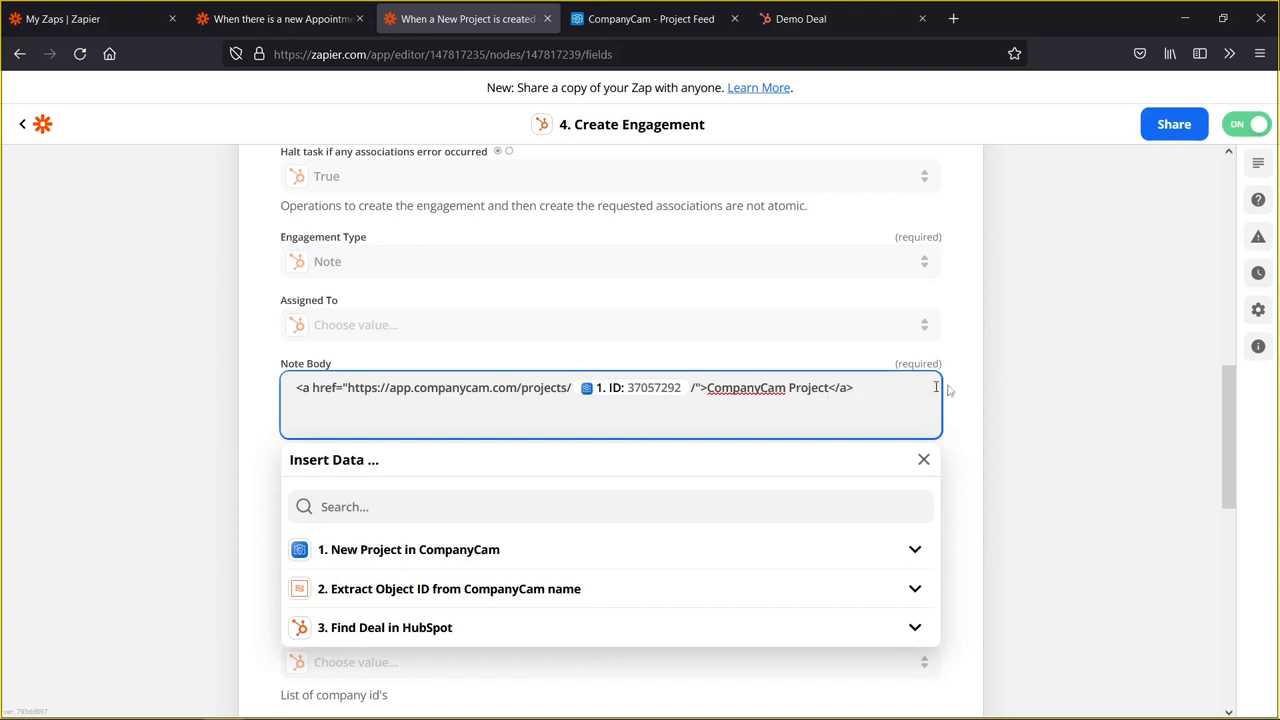
{"action": "scroll", "coordinate": [985, 442], "scroll_direction": "down", "scroll_amount": 2}
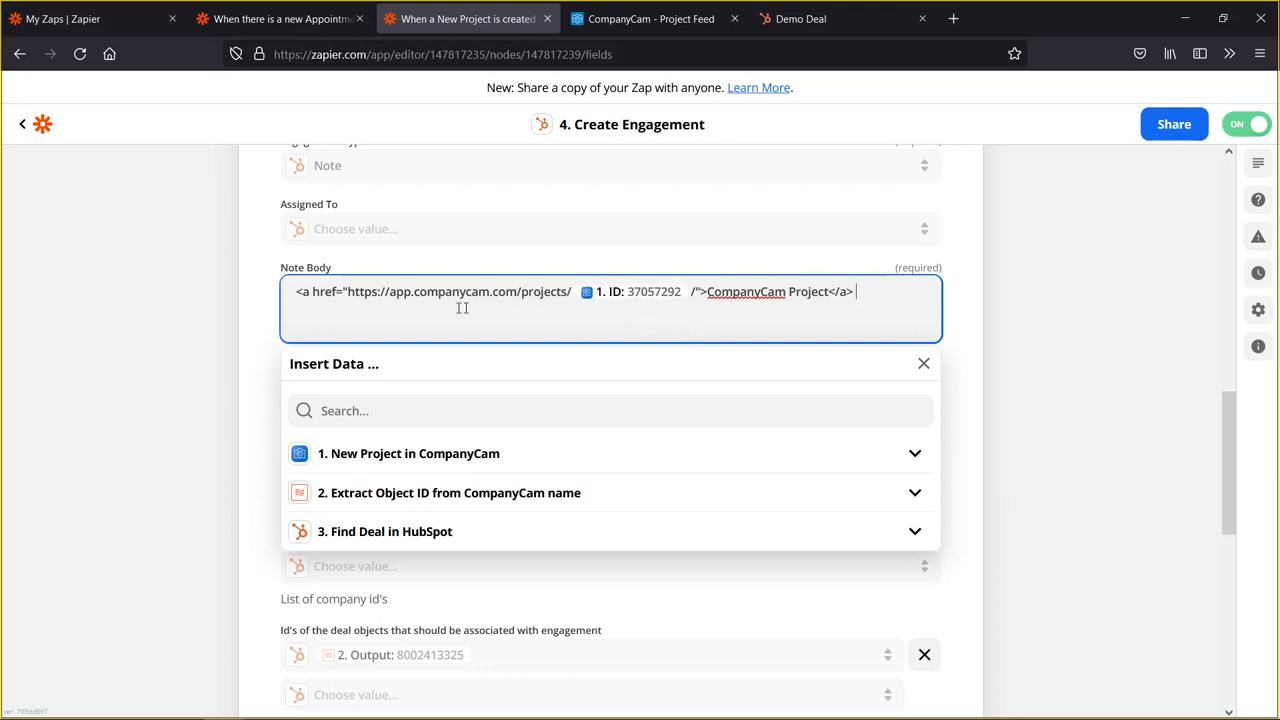
{"action": "left_click", "coordinate": [451, 463]}
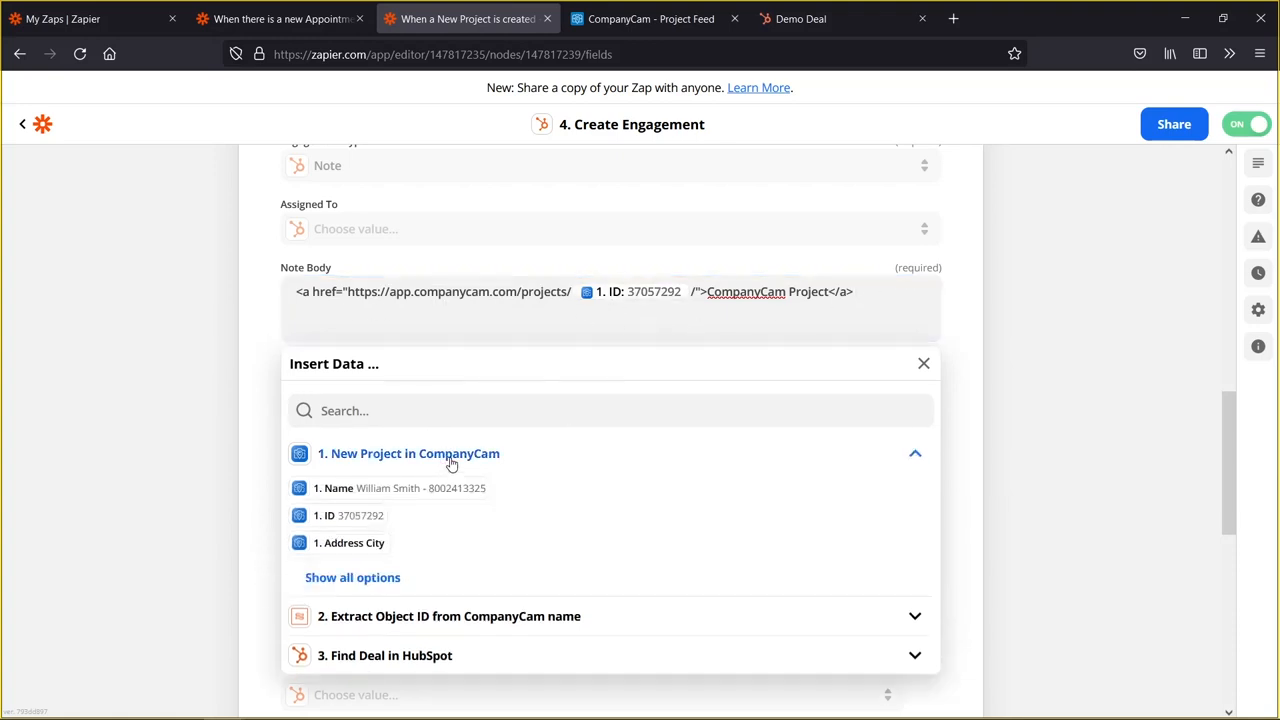
{"action": "left_click", "coordinate": [358, 579]}
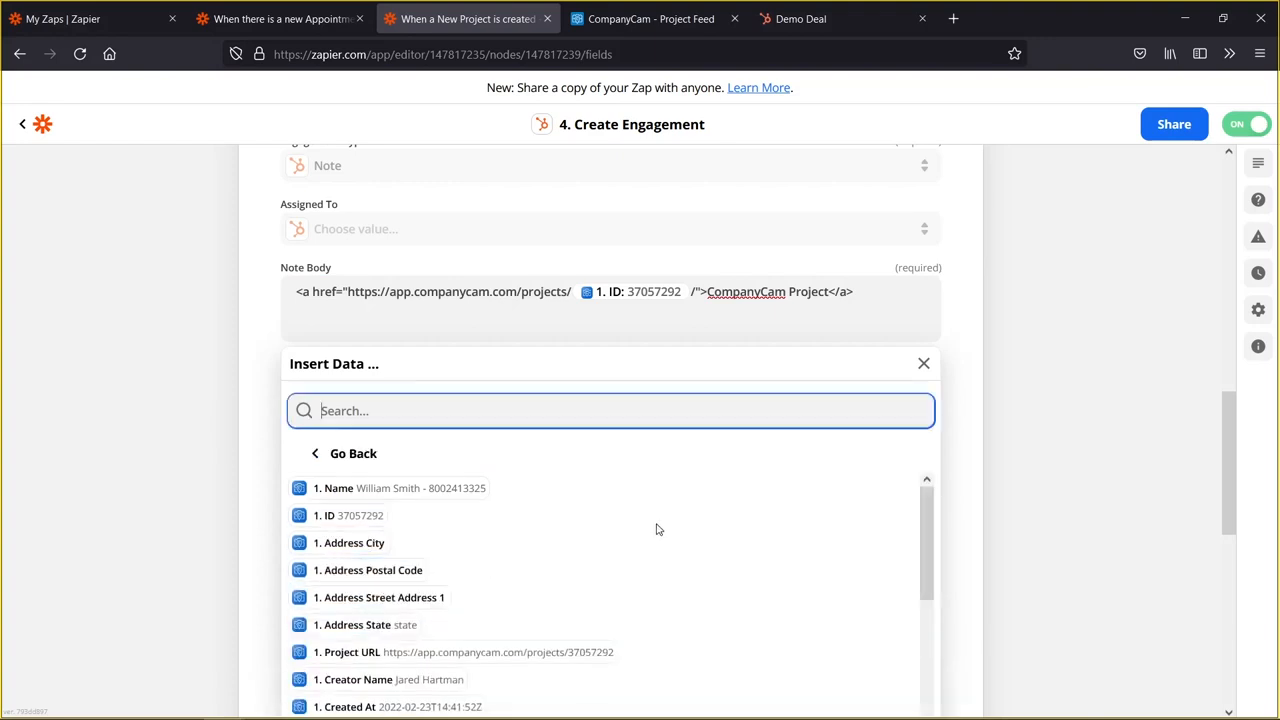
{"action": "scroll", "coordinate": [471, 560], "scroll_direction": "down", "scroll_amount": 2}
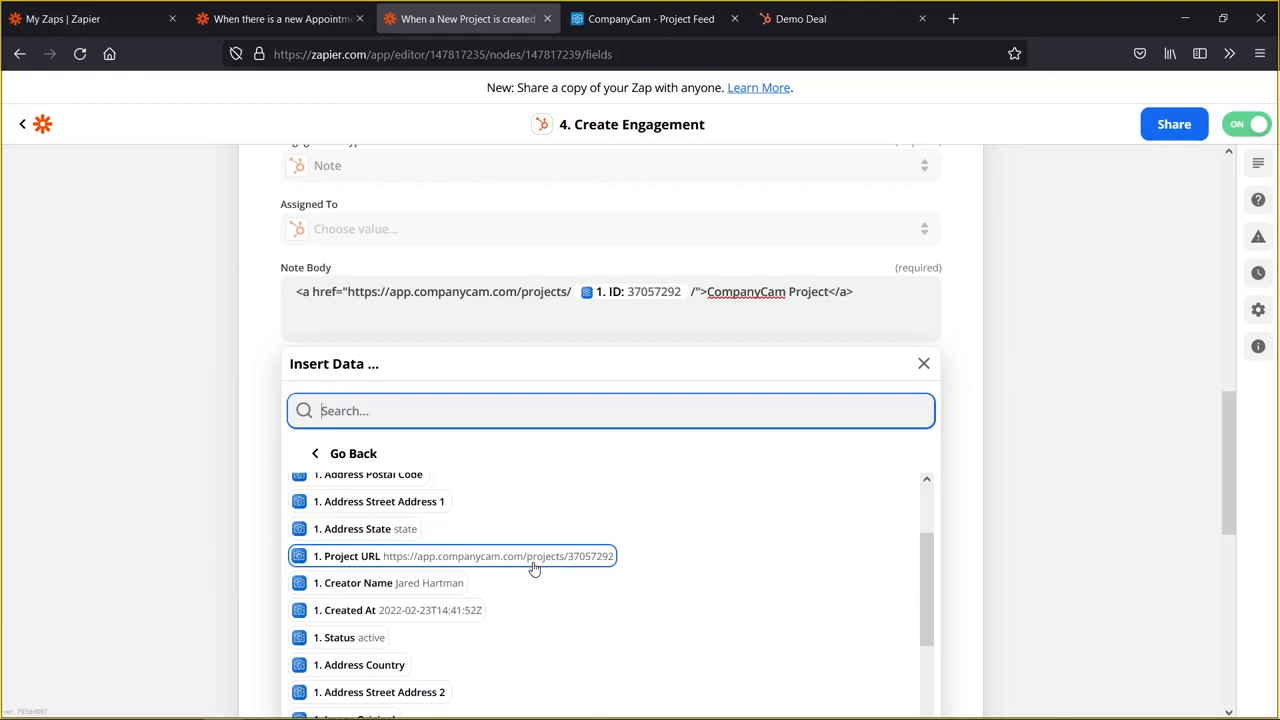
{"action": "left_click", "coordinate": [253, 465]}
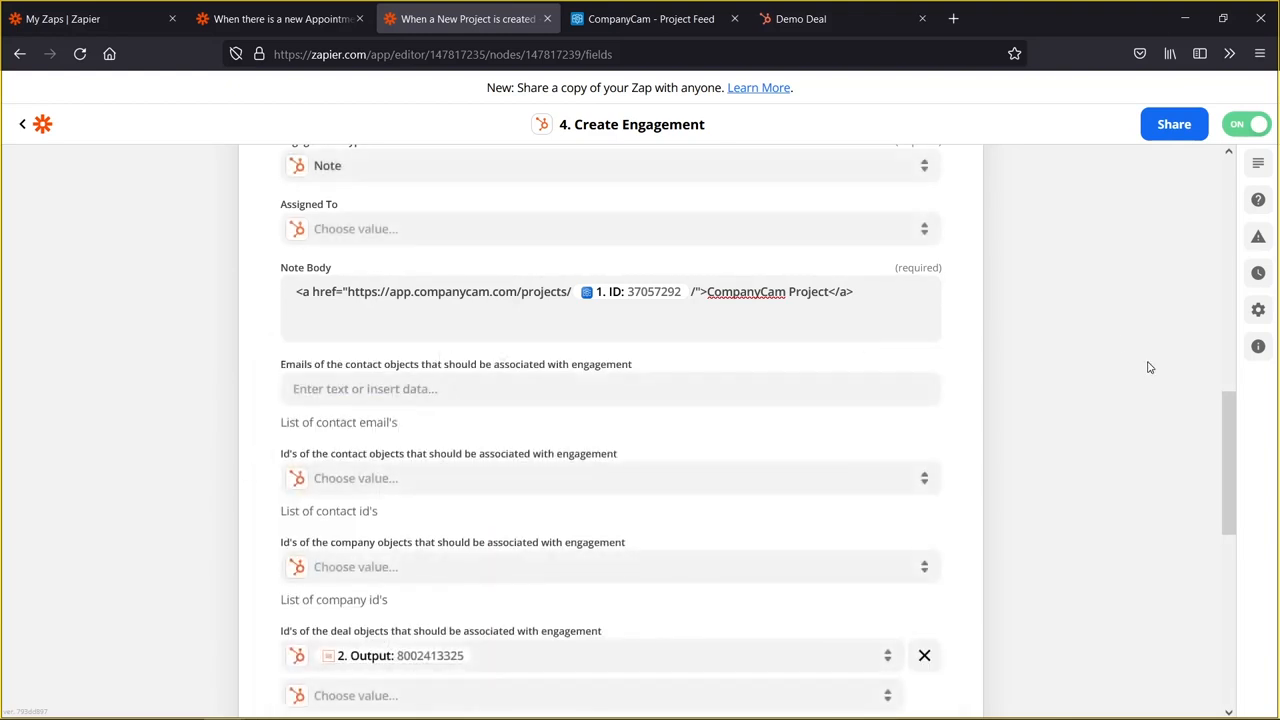
- Review which contact, company, deal, ticket and other object IDs the engagement is set to be associated with
{"action": "scroll", "coordinate": [924, 530], "scroll_direction": "down", "scroll_amount": 2}
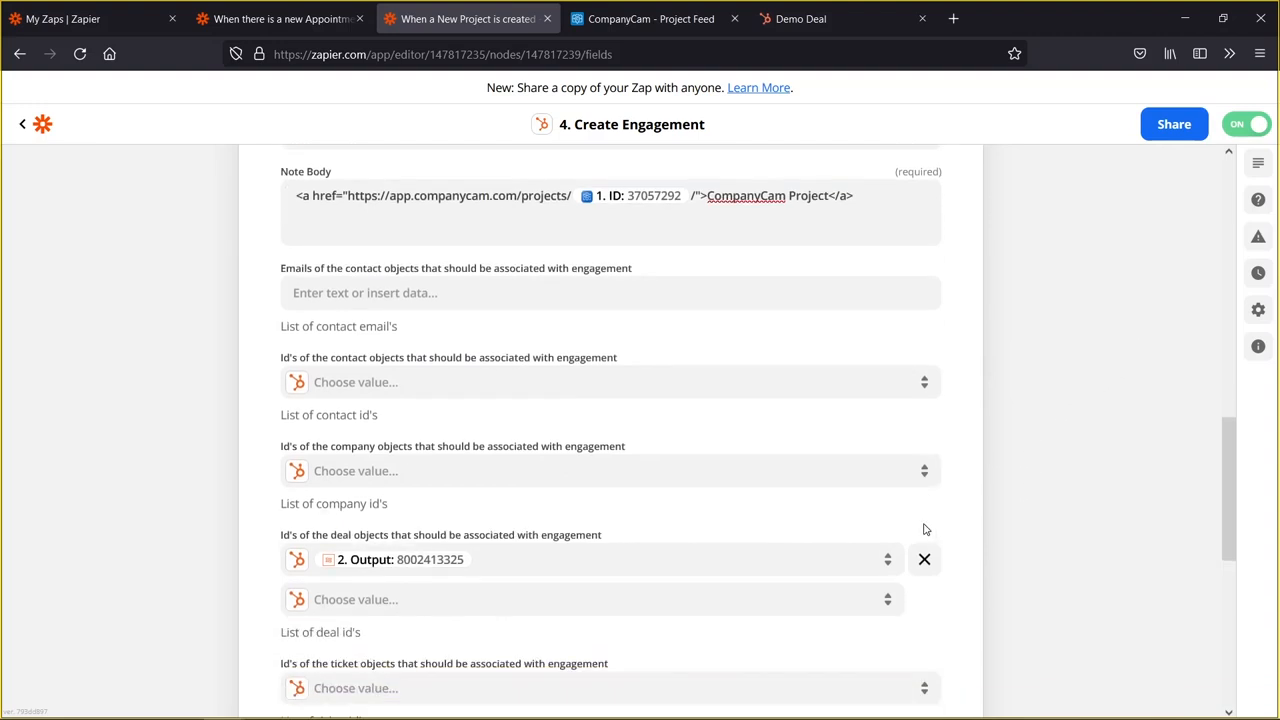
{"action": "scroll", "coordinate": [686, 377], "scroll_direction": "up", "scroll_amount": 2}
{"action": "scroll", "coordinate": [686, 331], "scroll_direction": "down", "scroll_amount": 6}
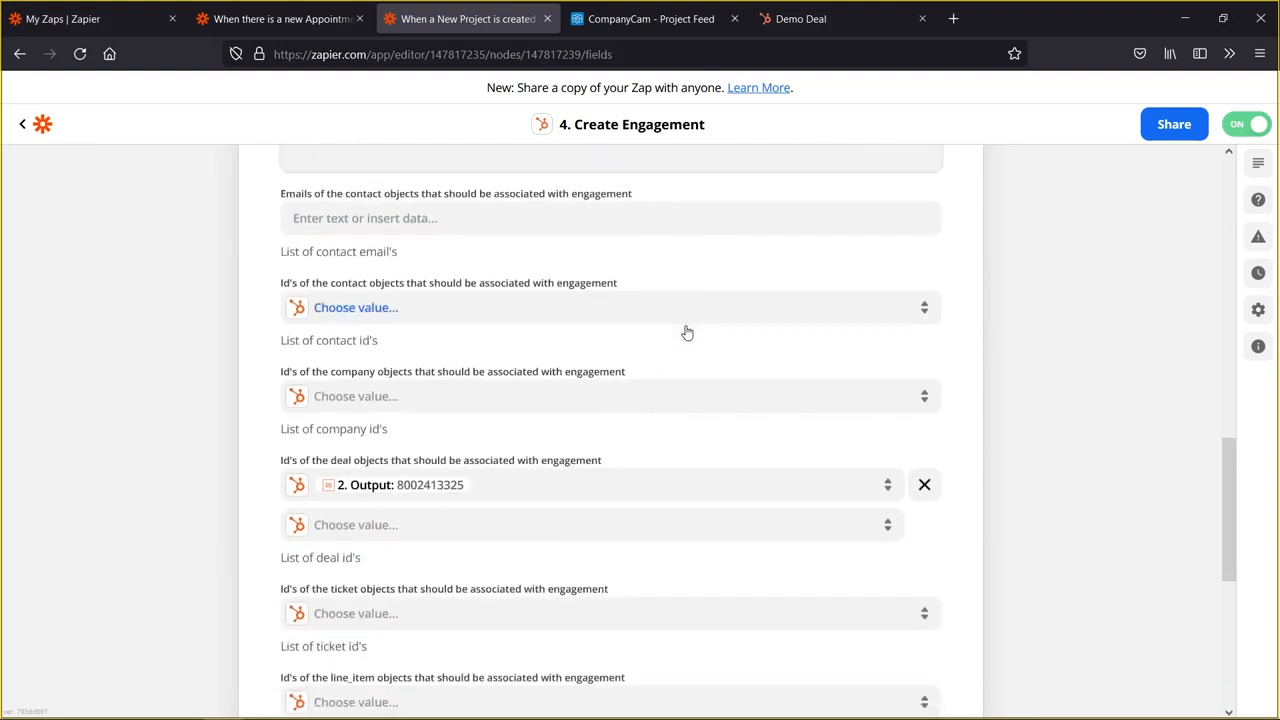
{"action": "scroll", "coordinate": [686, 331], "scroll_direction": "down", "scroll_amount": 6}
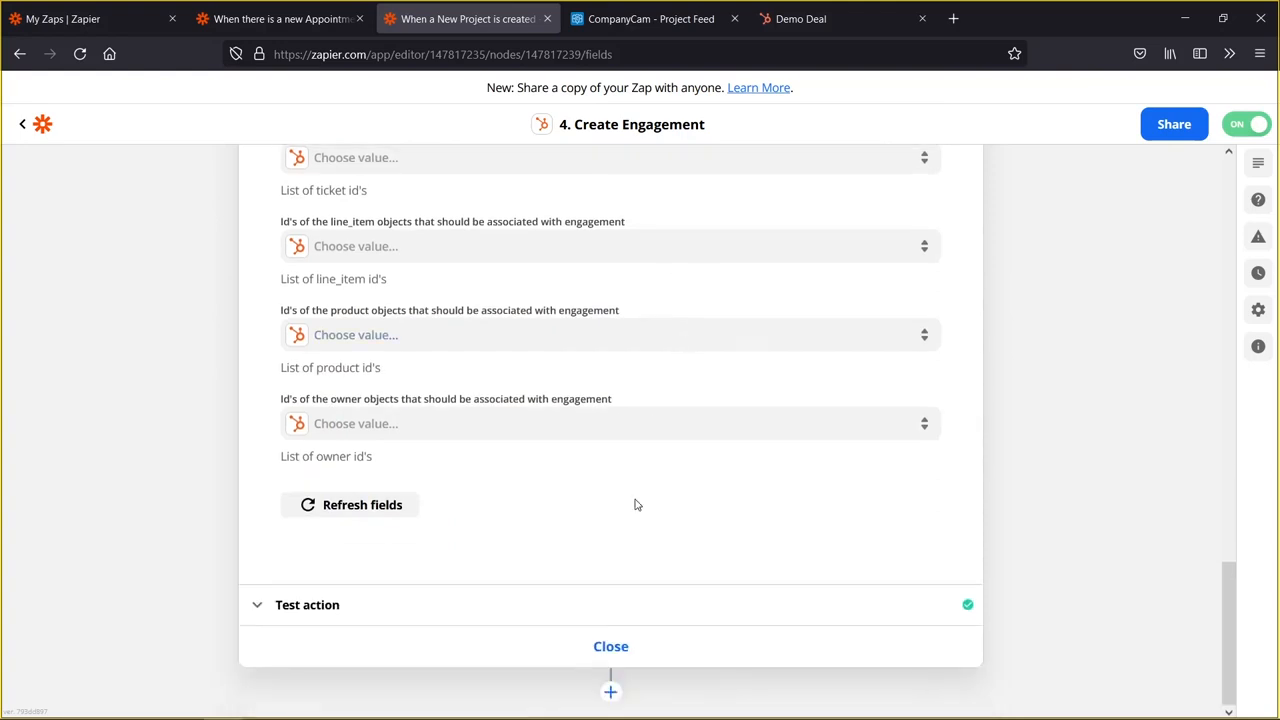
- Examine the Create Engagement action's test output, including the note's HTML preview and associated deal IDs, and return to the Zap's trigger
{"action": "left_click", "coordinate": [479, 604]}
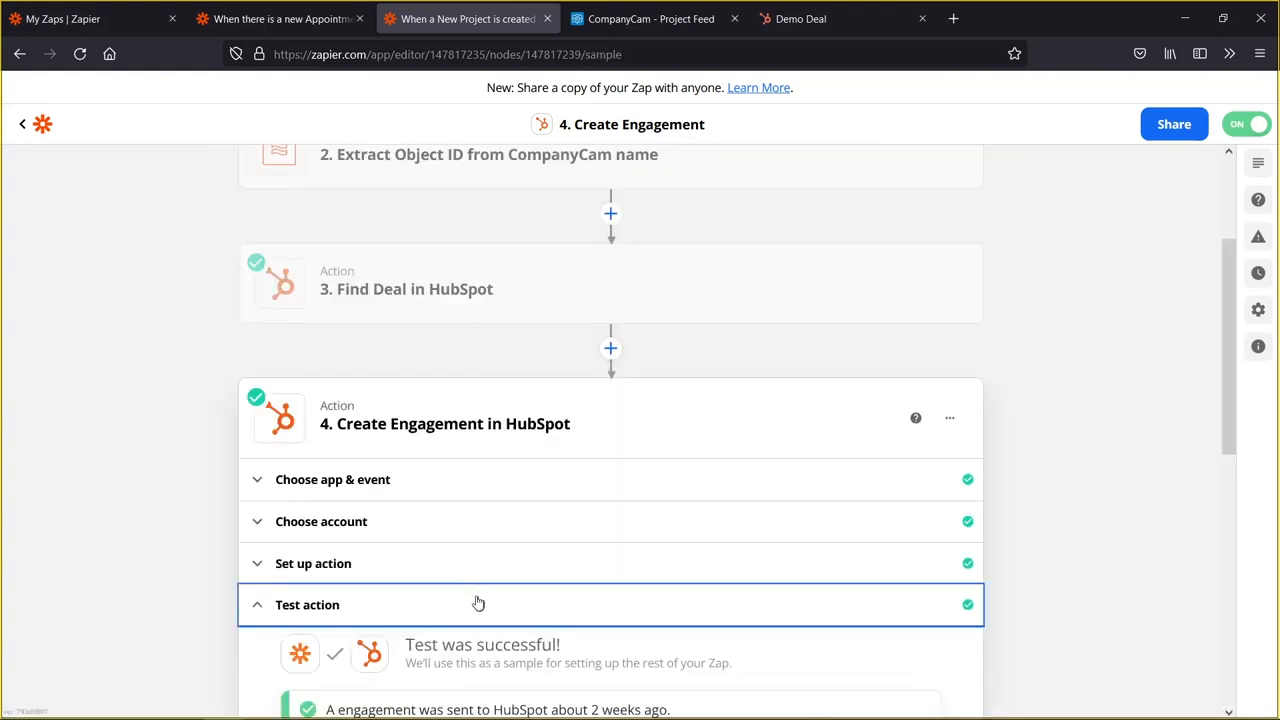
{"action": "scroll", "coordinate": [546, 531], "scroll_direction": "down", "scroll_amount": 3}
{"action": "scroll", "coordinate": [555, 592], "scroll_direction": "down", "scroll_amount": 5}
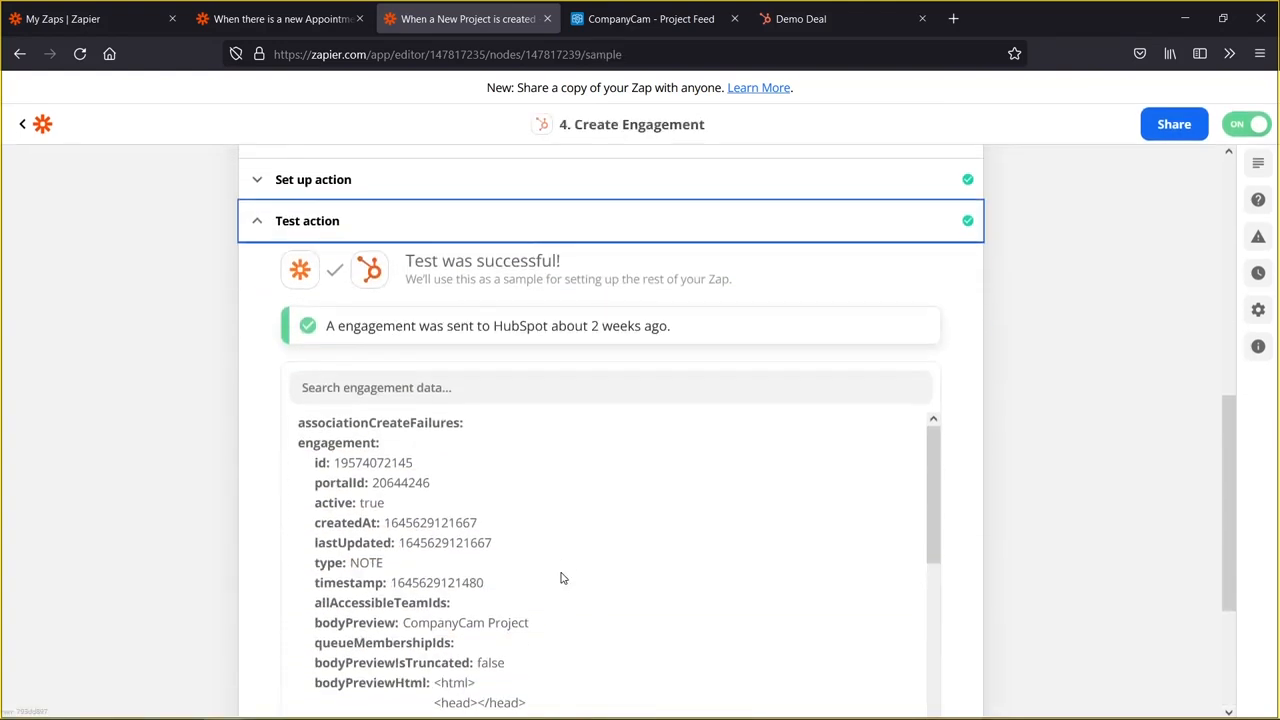
{"action": "scroll", "coordinate": [491, 534], "scroll_direction": "down", "scroll_amount": 3}
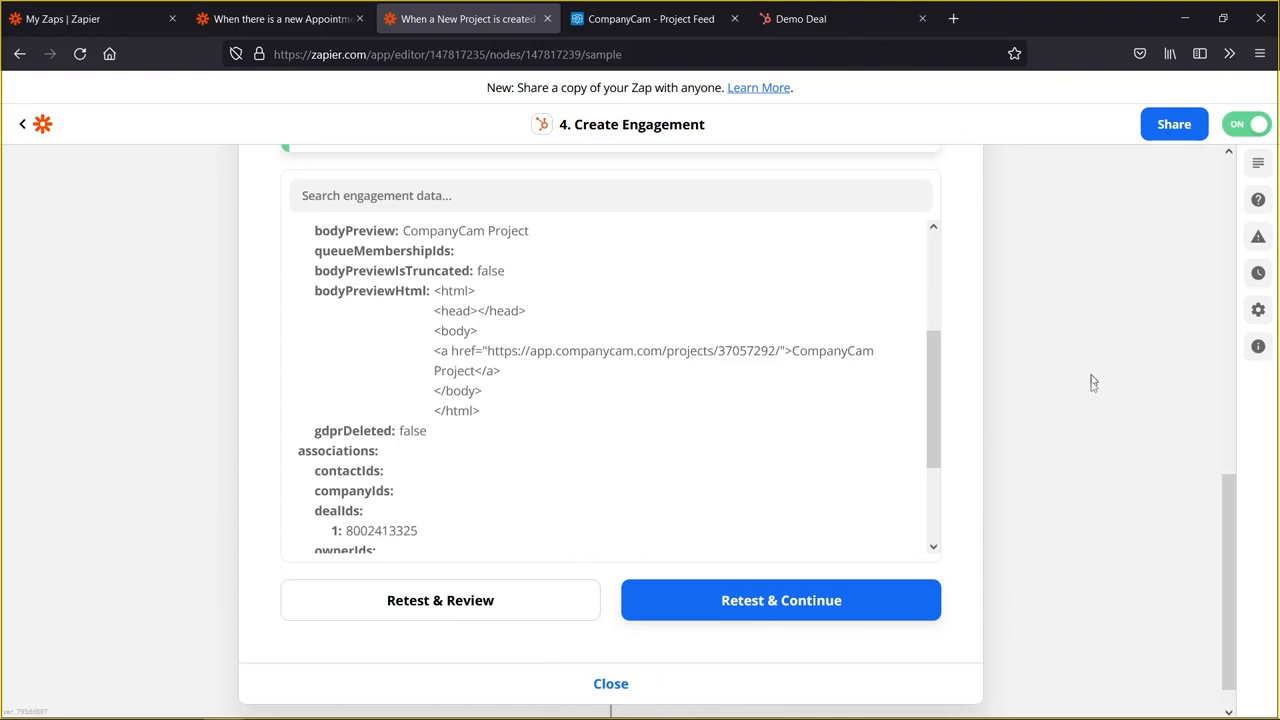
{"action": "scroll", "coordinate": [1020, 491], "scroll_direction": "up", "scroll_amount": 8}
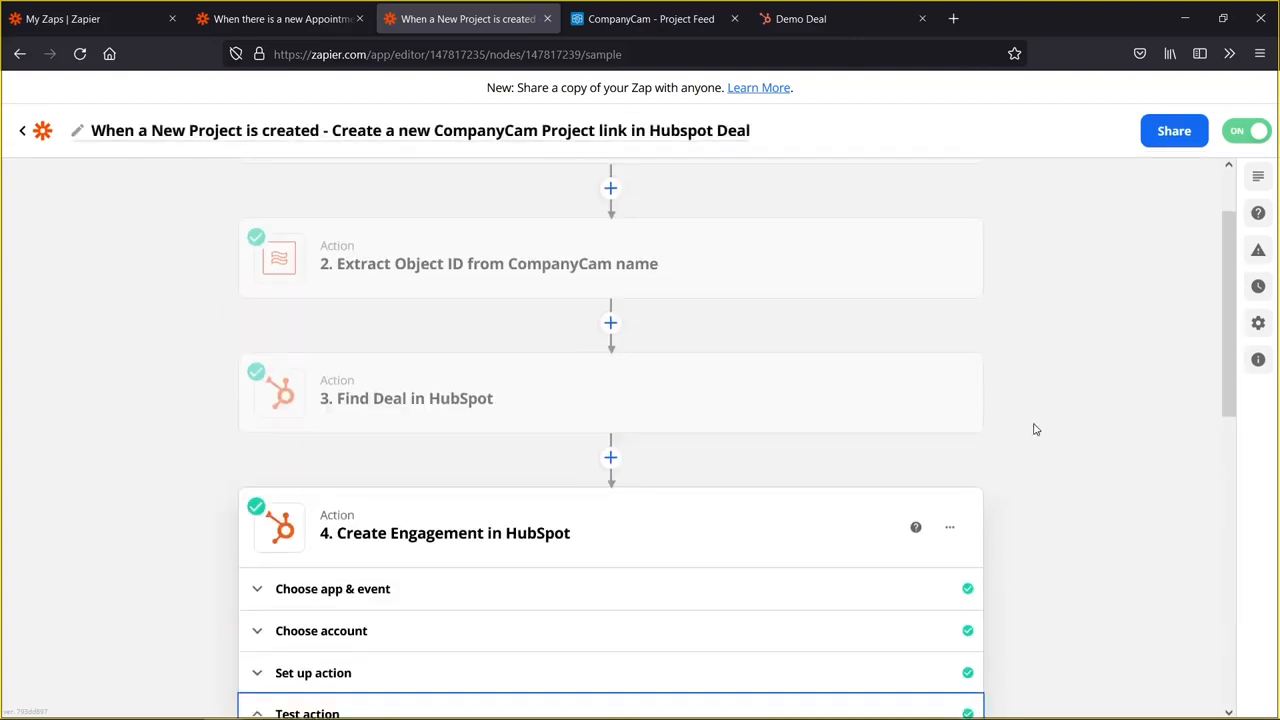
{"action": "scroll", "coordinate": [1029, 451], "scroll_direction": "up", "scroll_amount": 2}
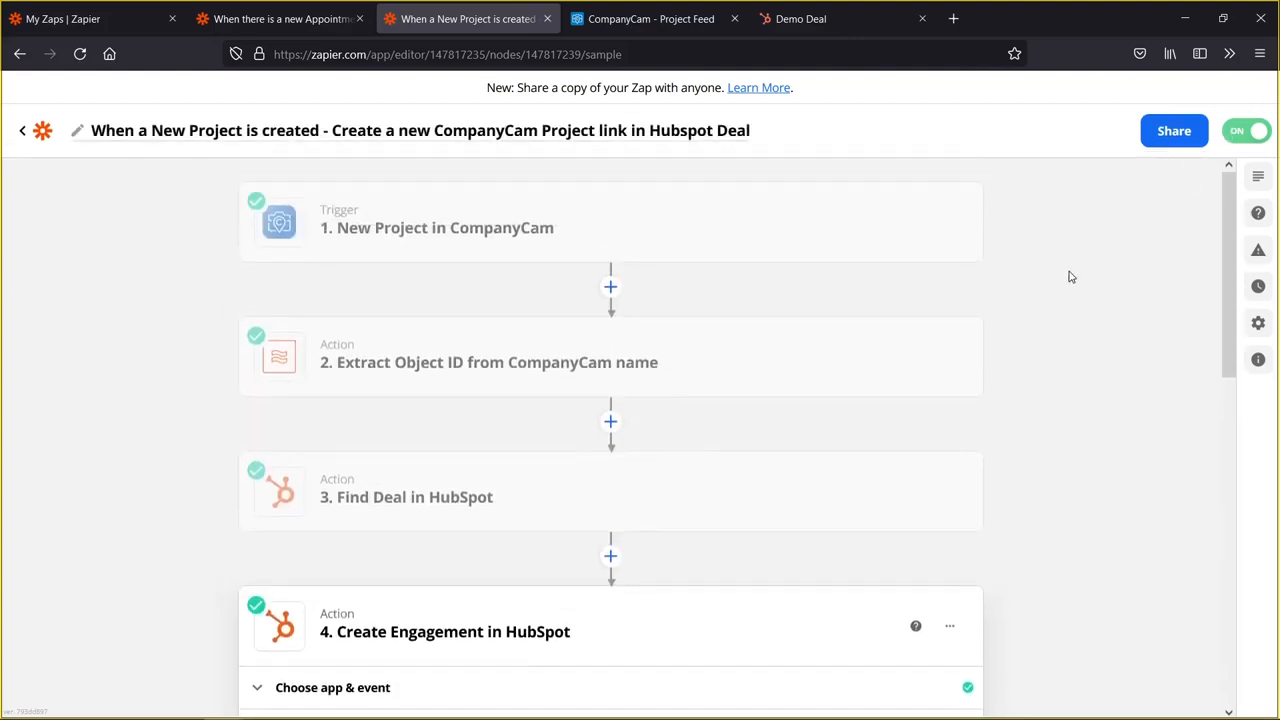
- Switch to the Demo Deal in HubSpot, follow its note's CompanyCam Project link, and return to the project link Zap in Zapier
{"action": "left_click", "coordinate": [856, 26]}
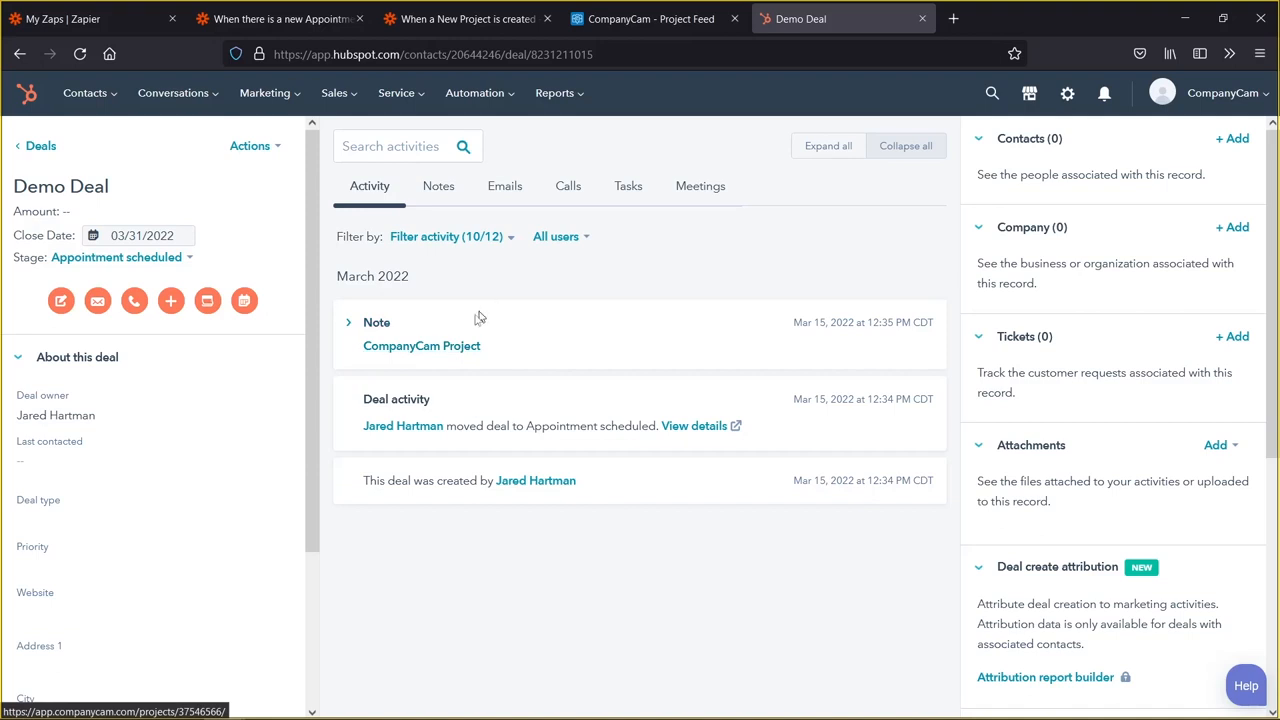
{"action": "left_click", "coordinate": [438, 347]}
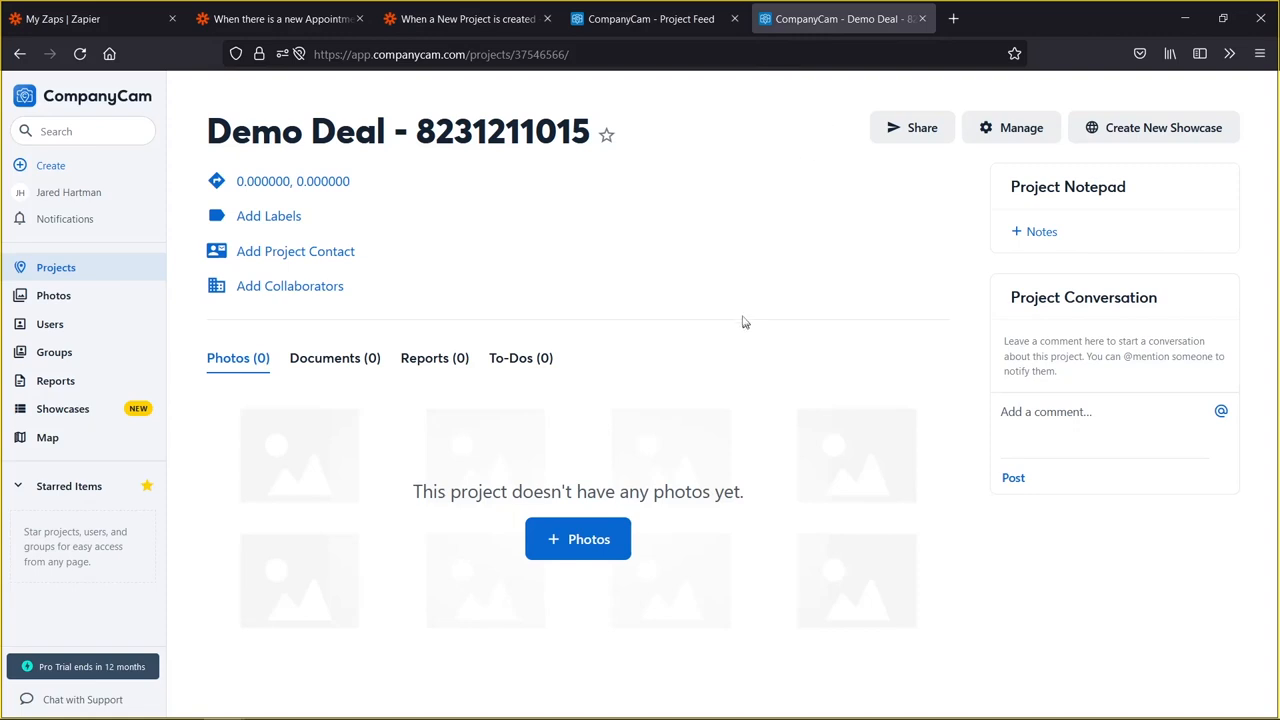
{"action": "left_click", "coordinate": [468, 22]}
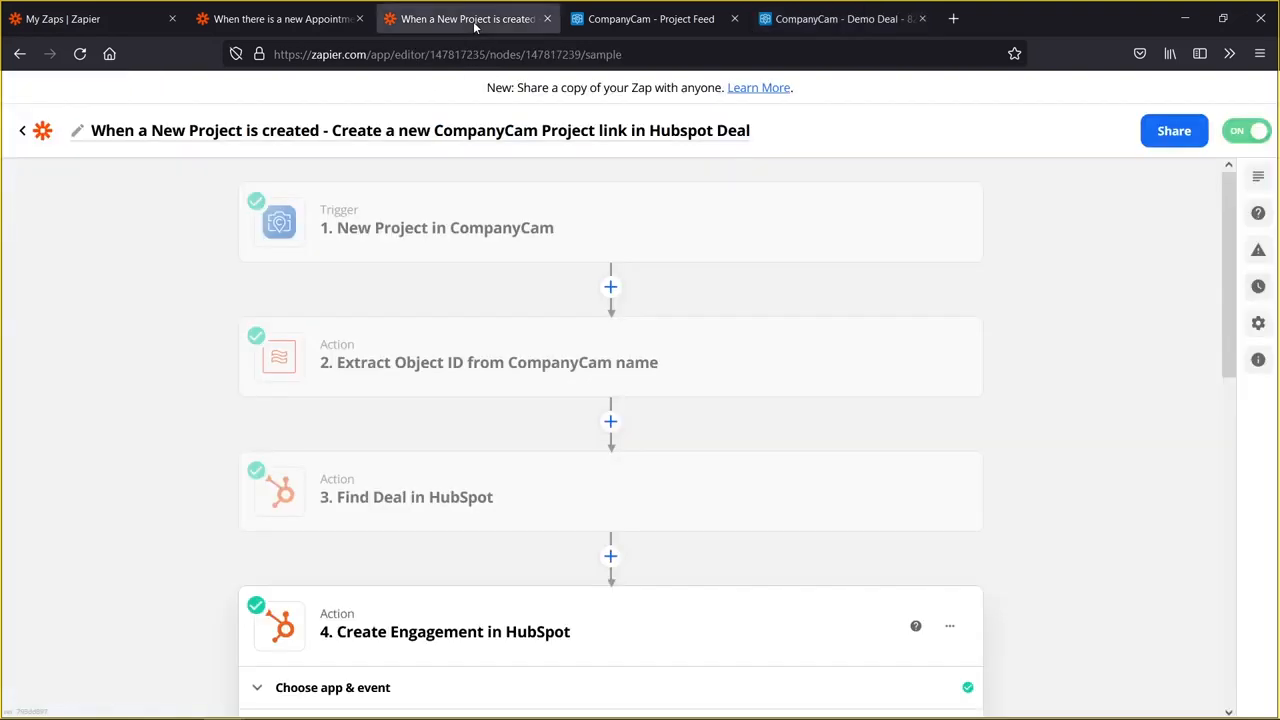
{"action": "mouse_move", "coordinate": [928, 228]}
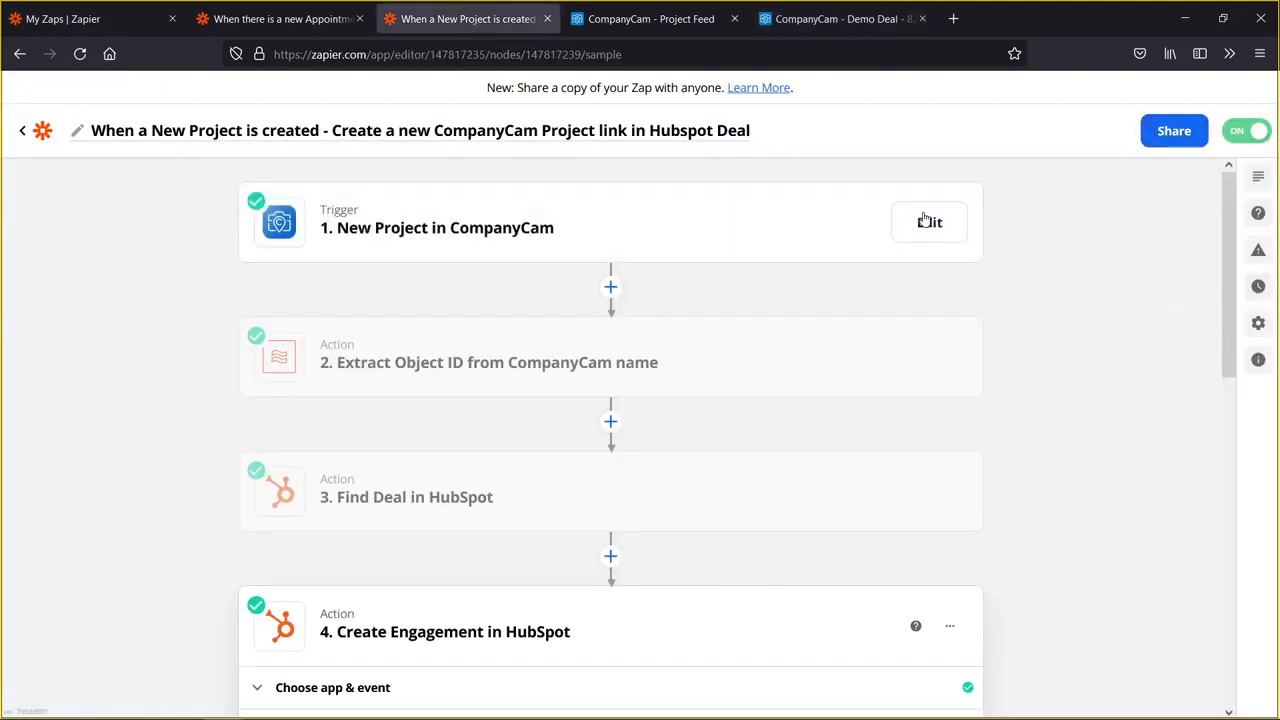